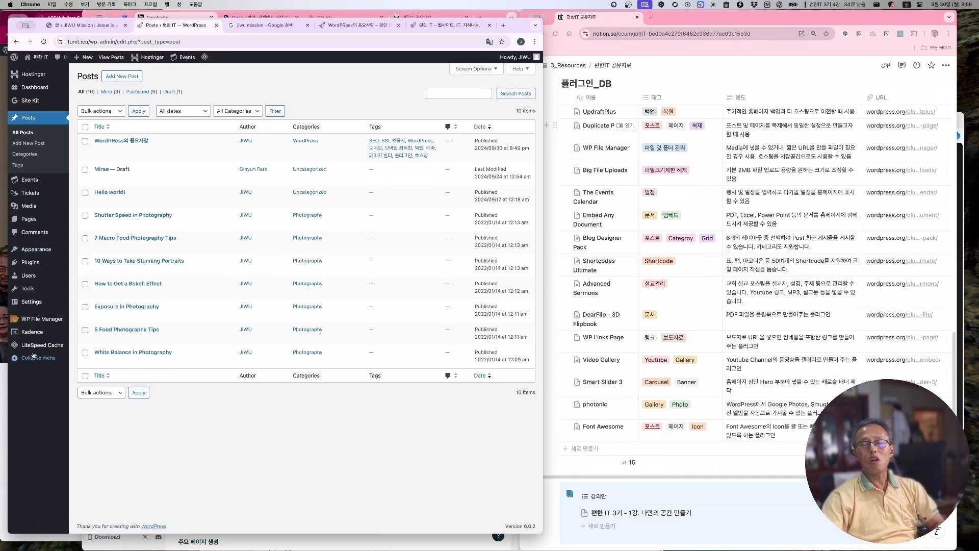
# Step: In the funit.icu site's general settings, set the site language to 한국어 and save the changes
pyautogui.click(69, 26)
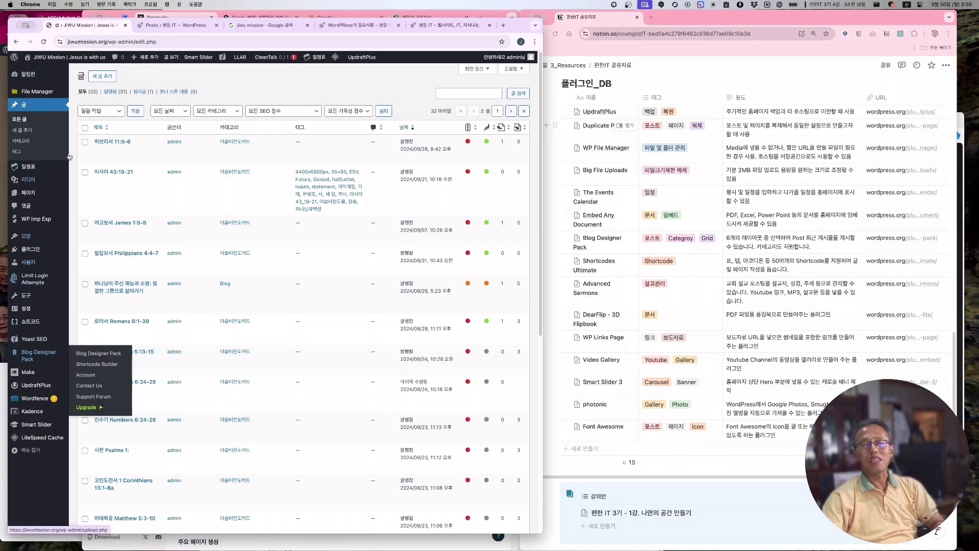
pyautogui.click(166, 27)
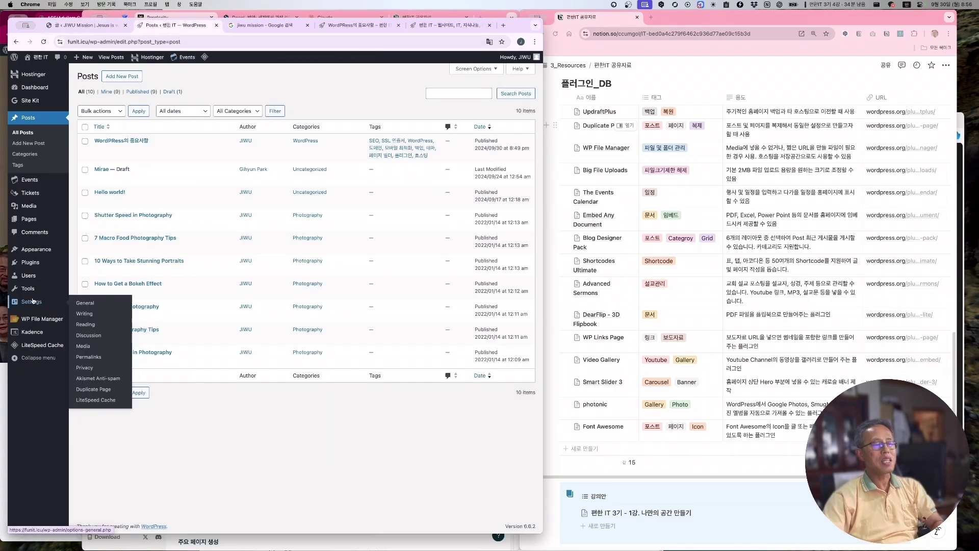
pyautogui.click(31, 302)
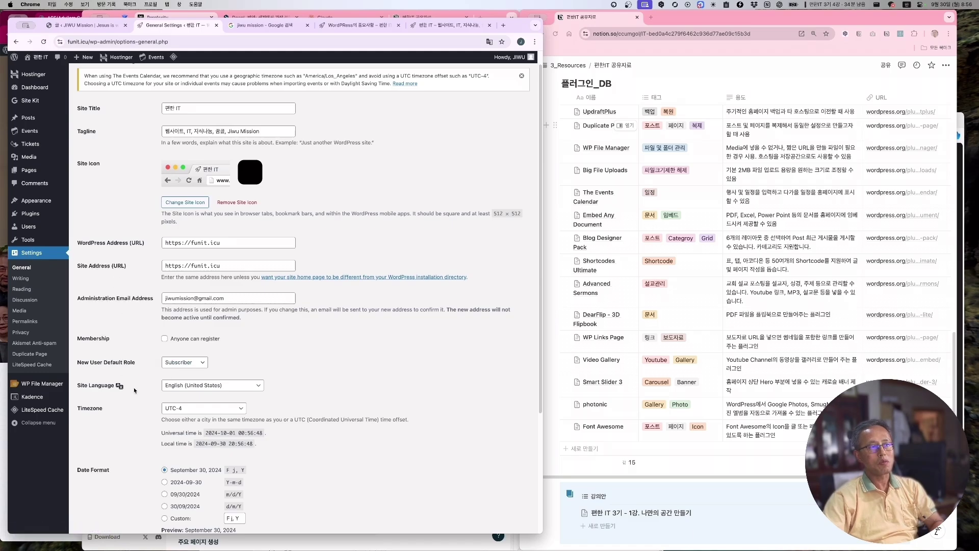
pyautogui.click(204, 385)
pyautogui.click(187, 509)
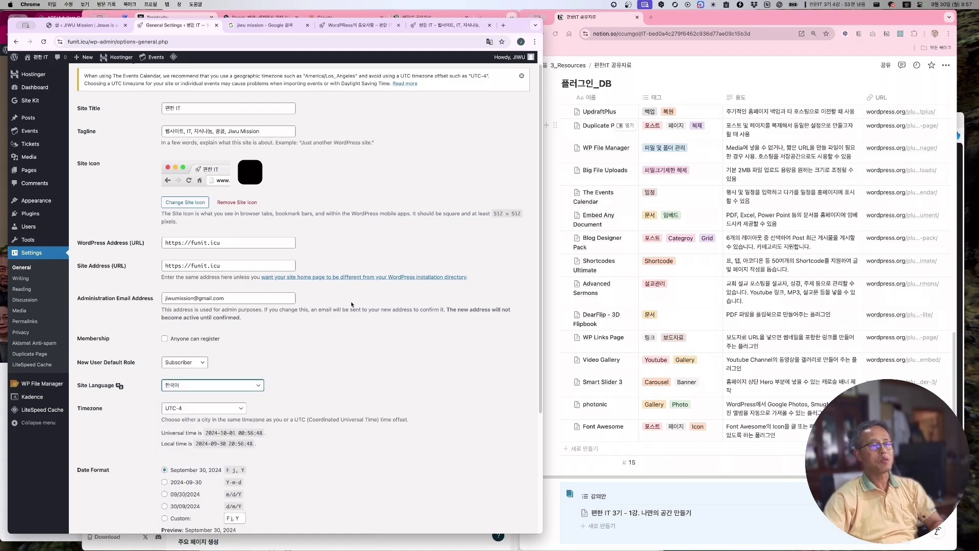
pyautogui.scroll(-5, 352, 305)
pyautogui.click(98, 494)
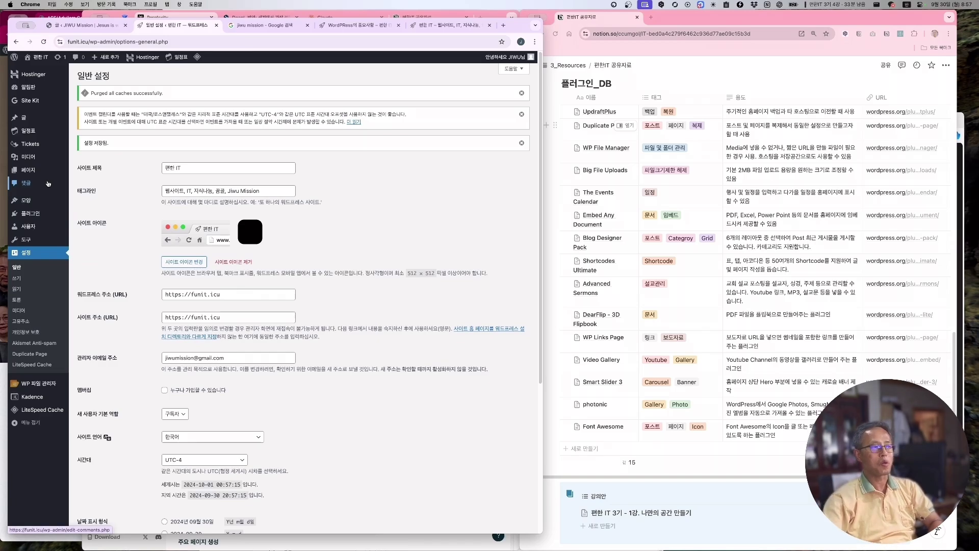
# Step: Examine the timezone choices, date and time formats and week start day in the general settings, leaving the timezone list without a selection
pyautogui.scroll(-3, 338, 382)
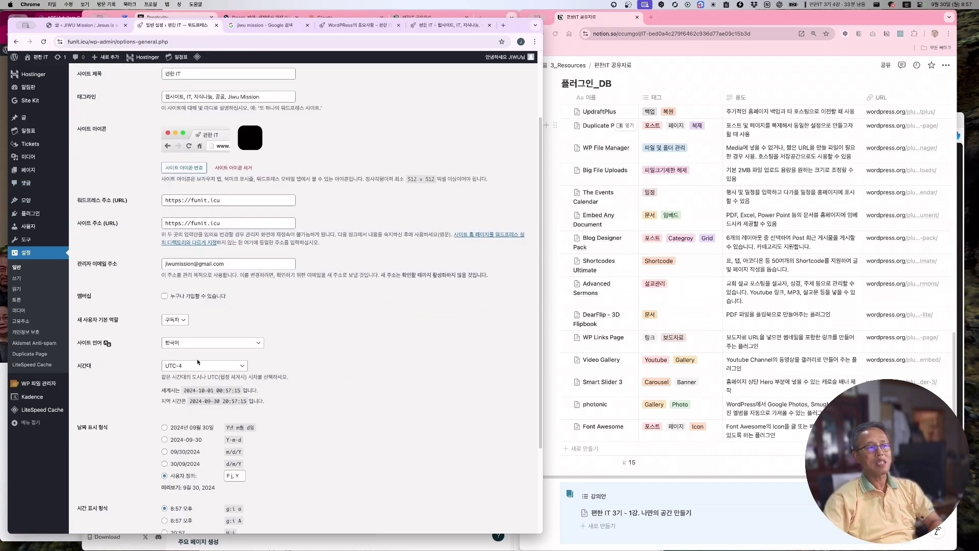
pyautogui.click(227, 367)
pyautogui.scroll(20, 224, 260)
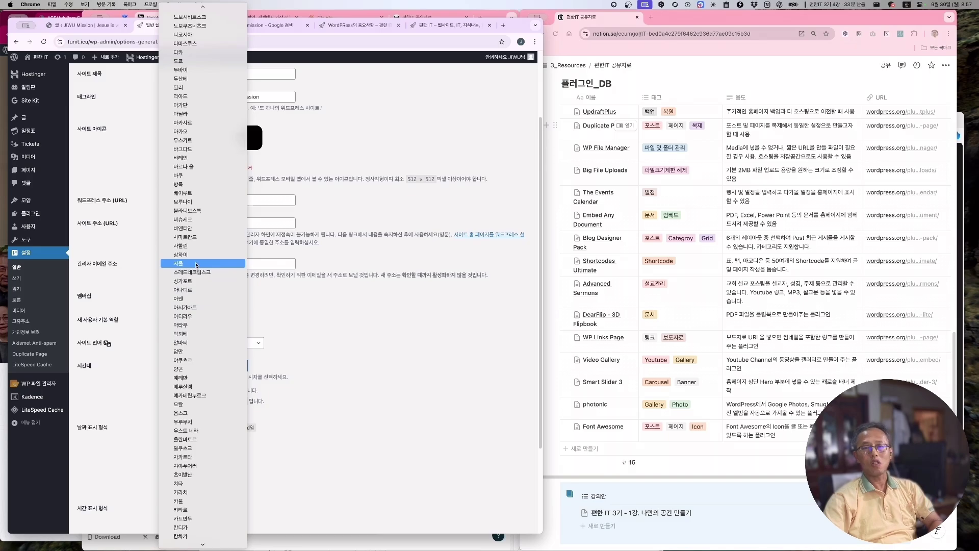
pyautogui.scroll(15, 197, 265)
pyautogui.scroll(-5, 200, 352)
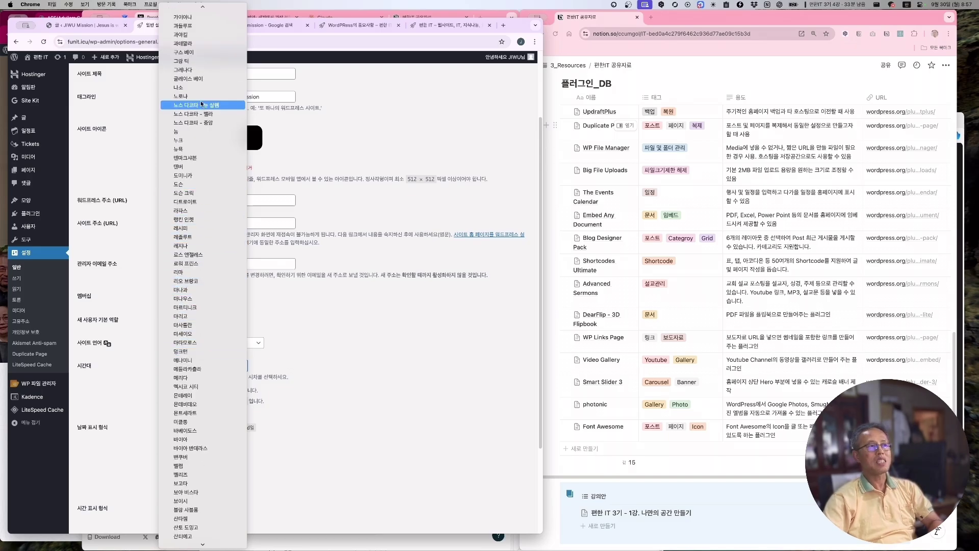
pyautogui.press('Escape')
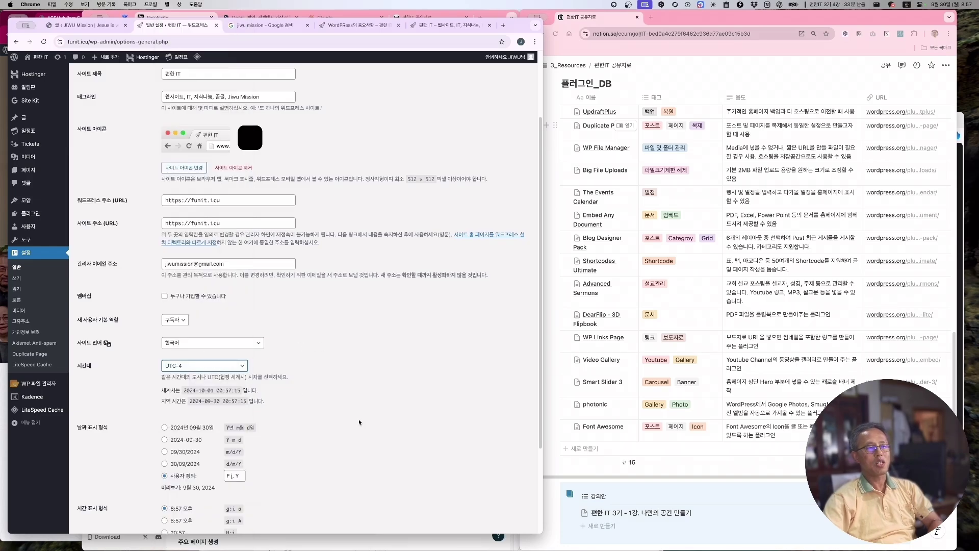
pyautogui.scroll(-3, 360, 422)
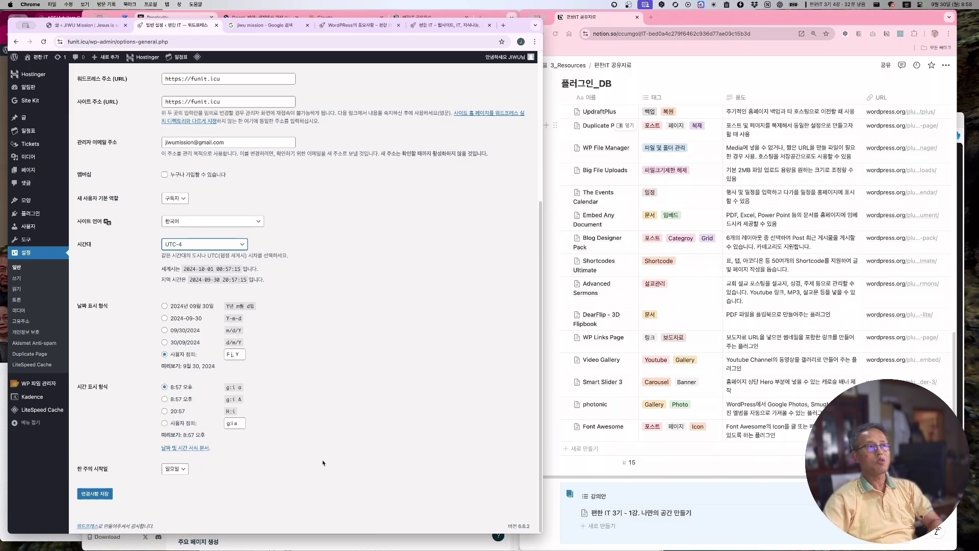
pyautogui.moveTo(76, 468); pyautogui.dragTo(126, 471)
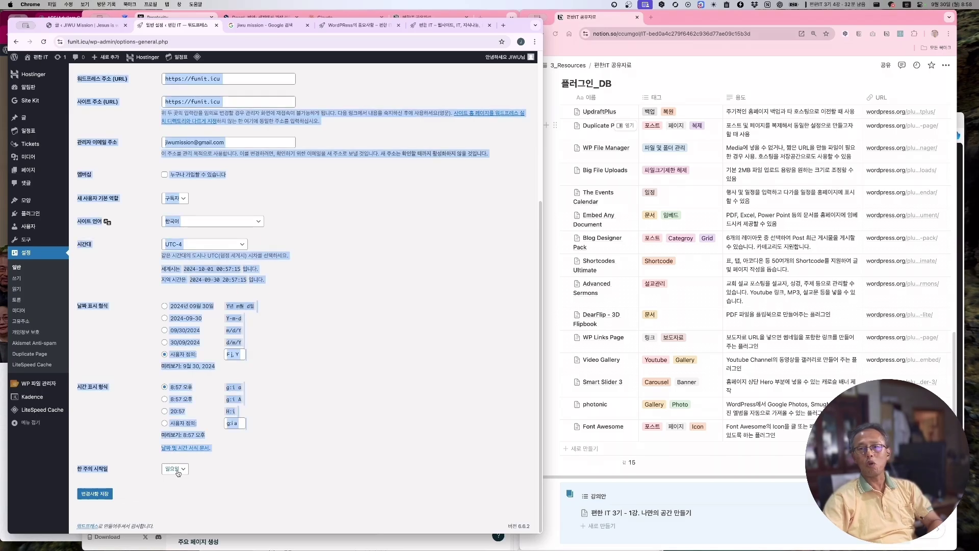
pyautogui.click(242, 476)
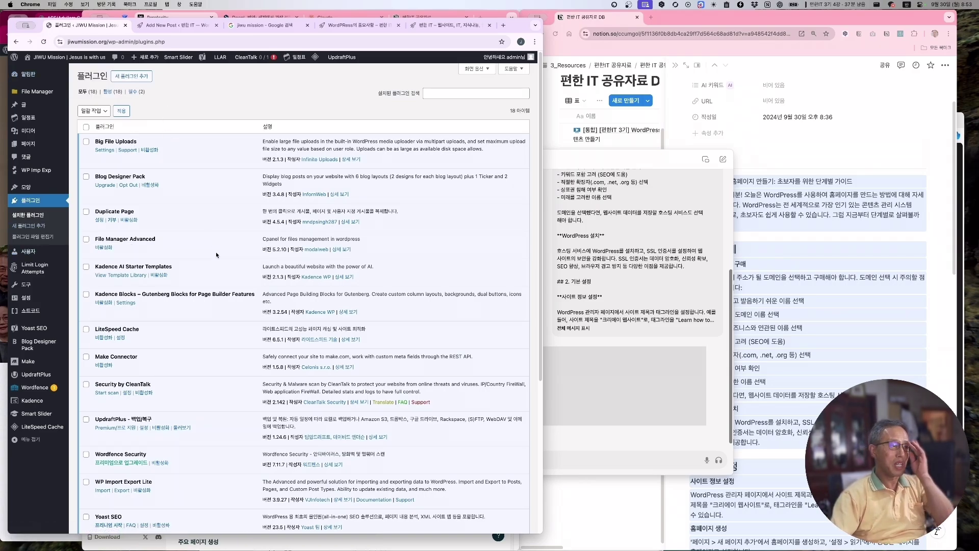
# Step: Switch to Notion and return to the 편한IT 공유자료 page to view its 플러그인_DB table
pyautogui.click(851, 106)
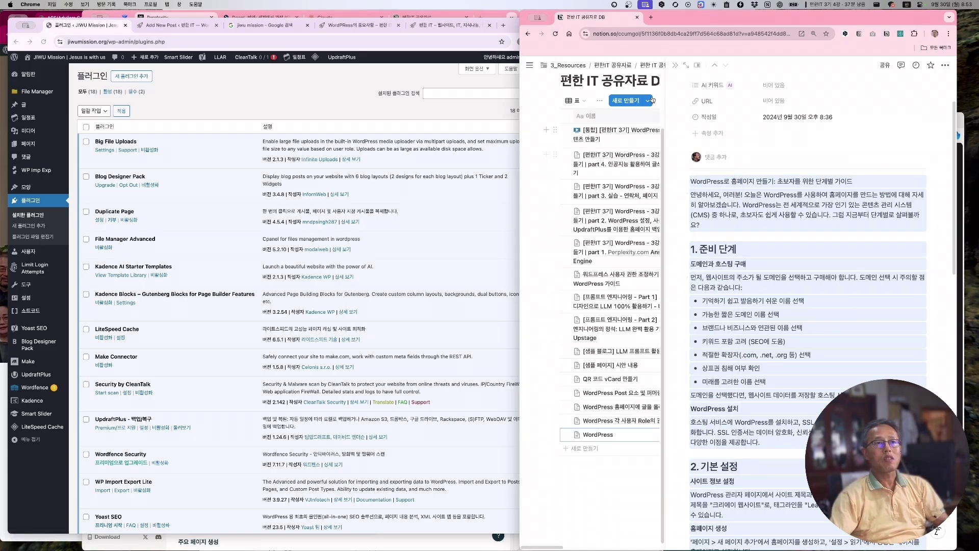
pyautogui.click(613, 64)
pyautogui.scroll(-6, 768, 410)
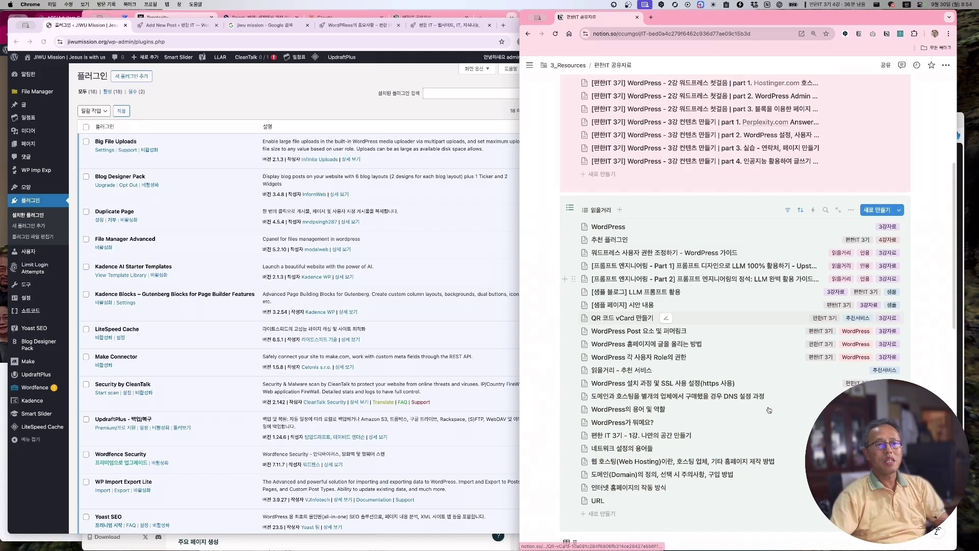
pyautogui.scroll(-10, 769, 410)
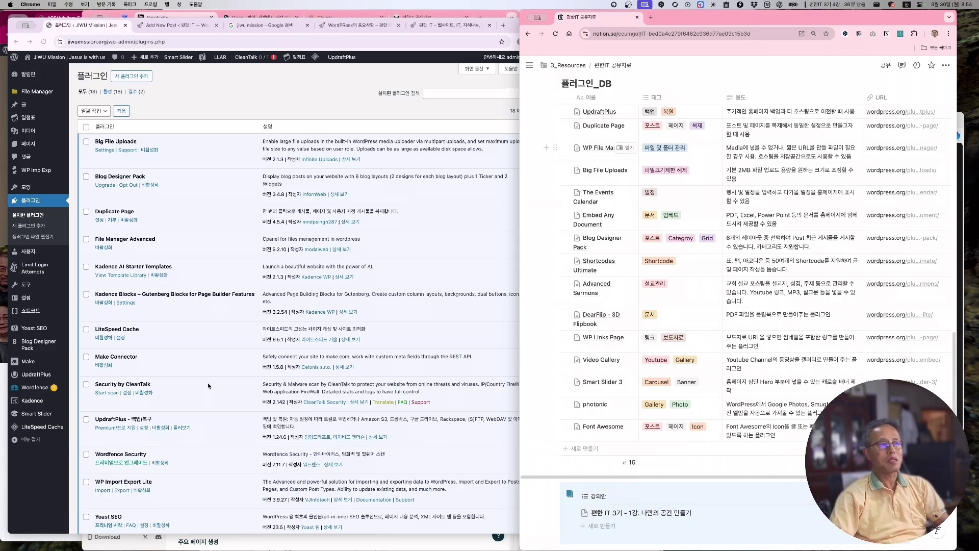
# Step: Look through the installed plugins of the jiwumission.org site in WordPress
pyautogui.scroll(-9, 207, 383)
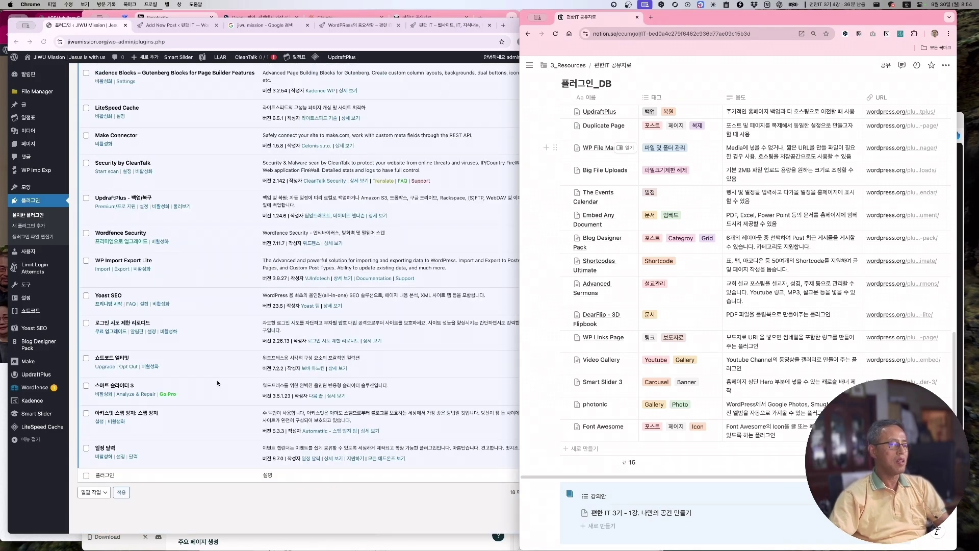
pyautogui.click(218, 383)
pyautogui.scroll(8, 218, 383)
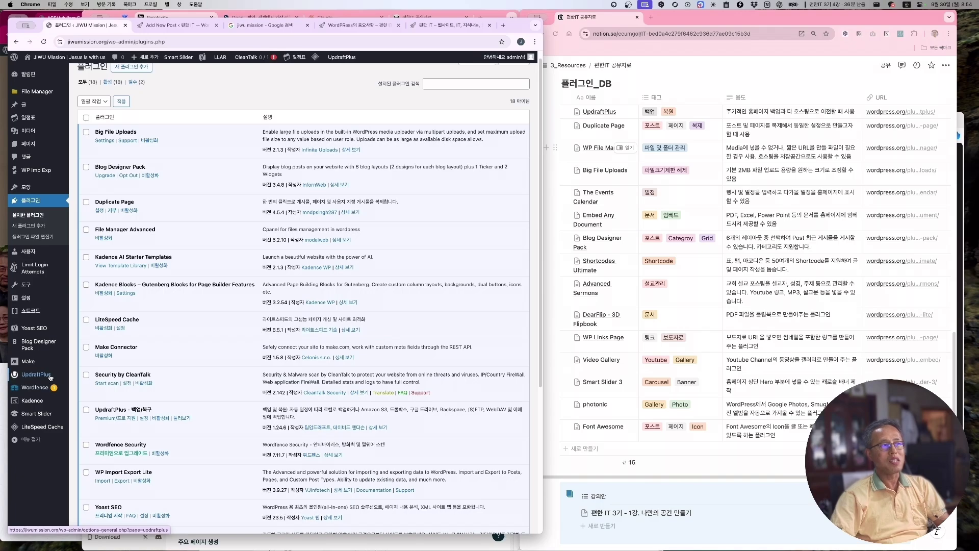
# Step: Open the UpdraftPlus settings on jiwumission.org and examine the backup schedule and remote storage options
pyautogui.moveTo(26, 288)
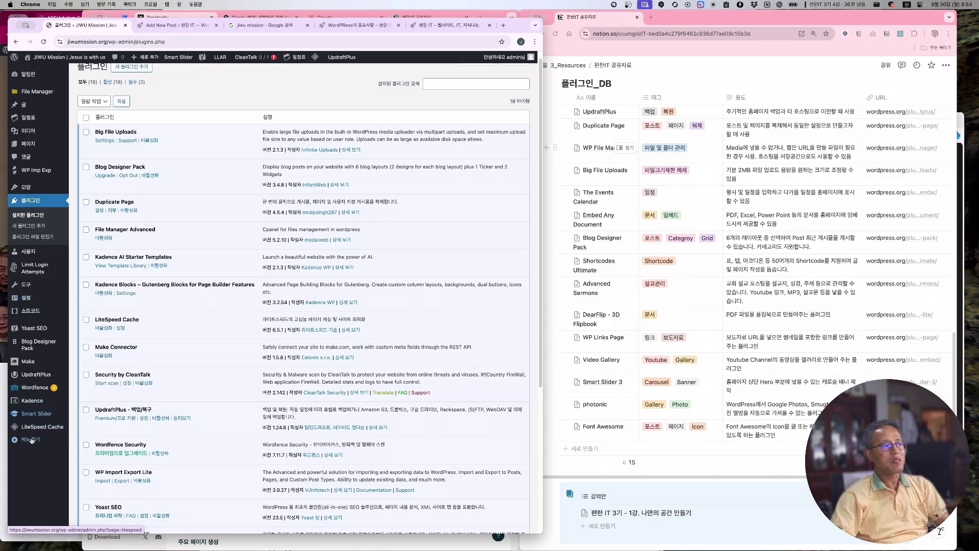
pyautogui.click(37, 376)
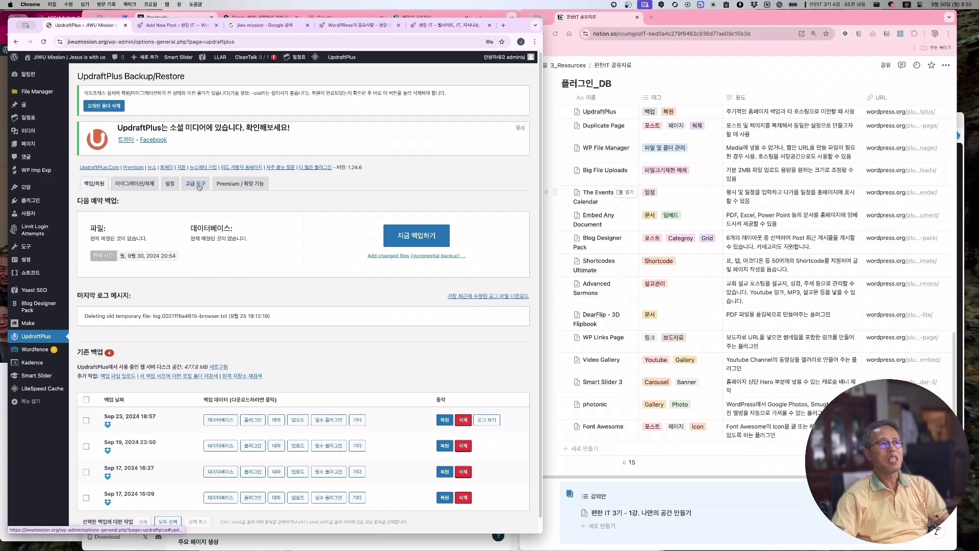
pyautogui.click(171, 185)
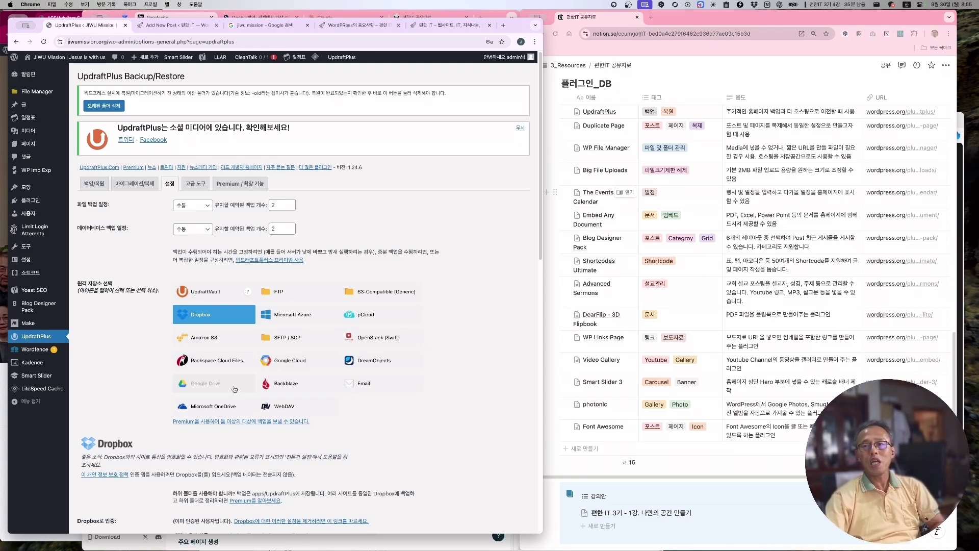
pyautogui.scroll(-3, 226, 411)
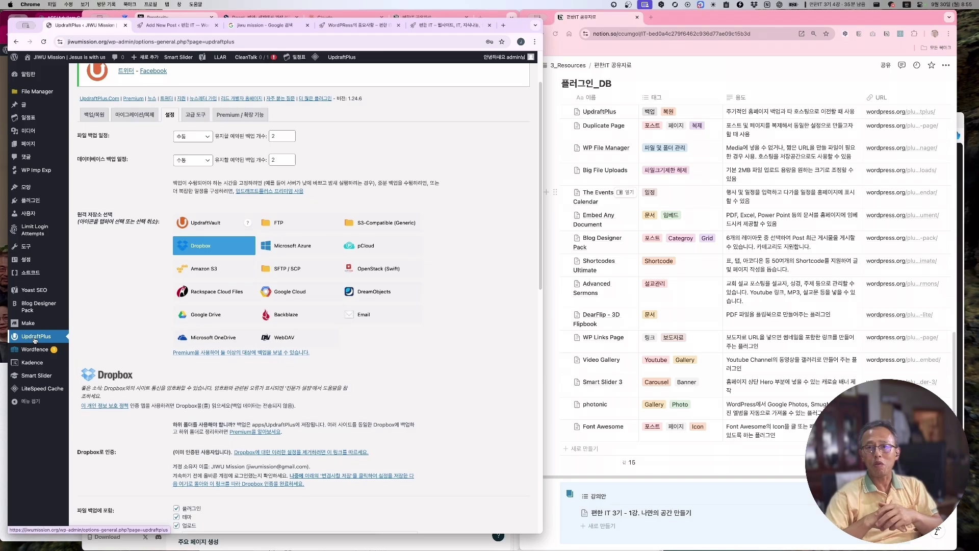
# Step: Refer to the plugin table in Notion, then open the posts list of the jiwumission.org site
pyautogui.click(581, 108)
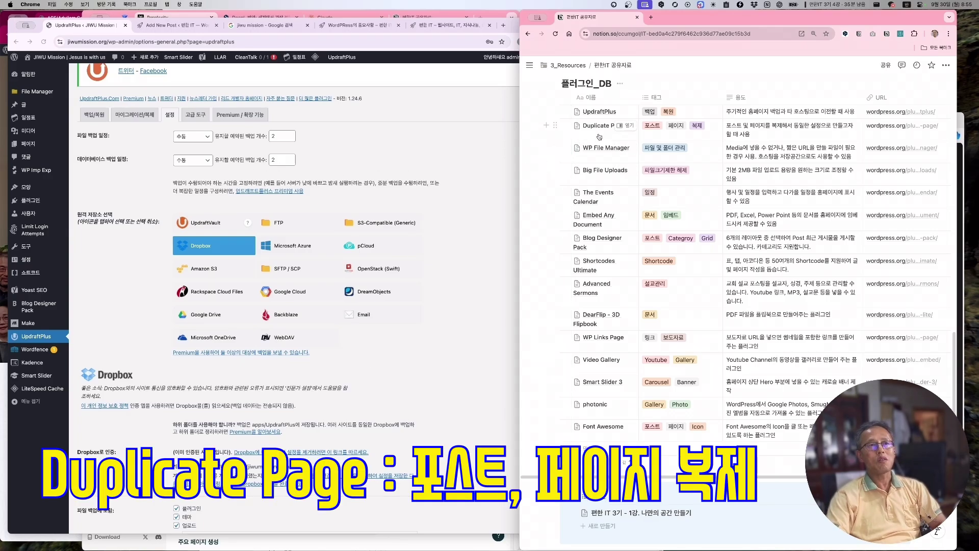
pyautogui.click(23, 106)
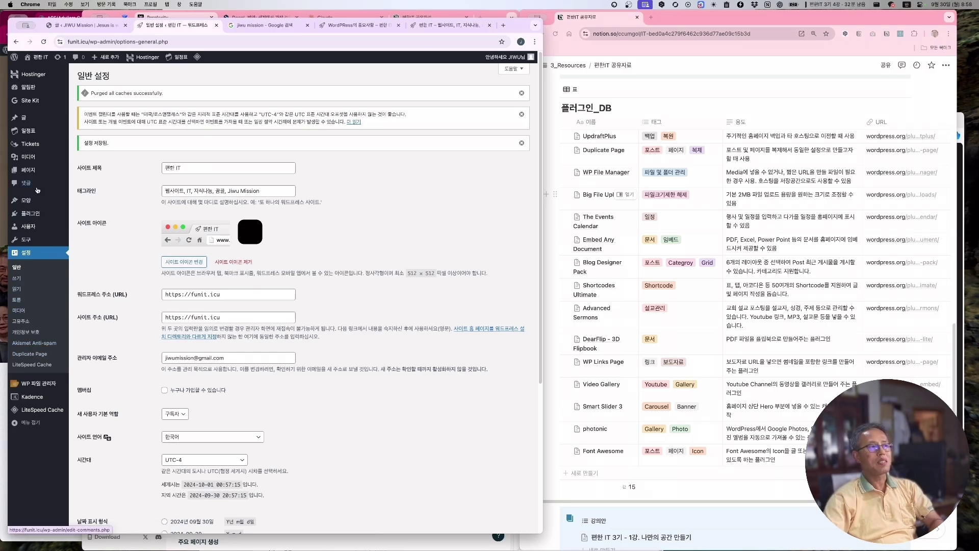
# Step: Open the media library of the funit.icu site and look over the uploaded images
pyautogui.click(31, 158)
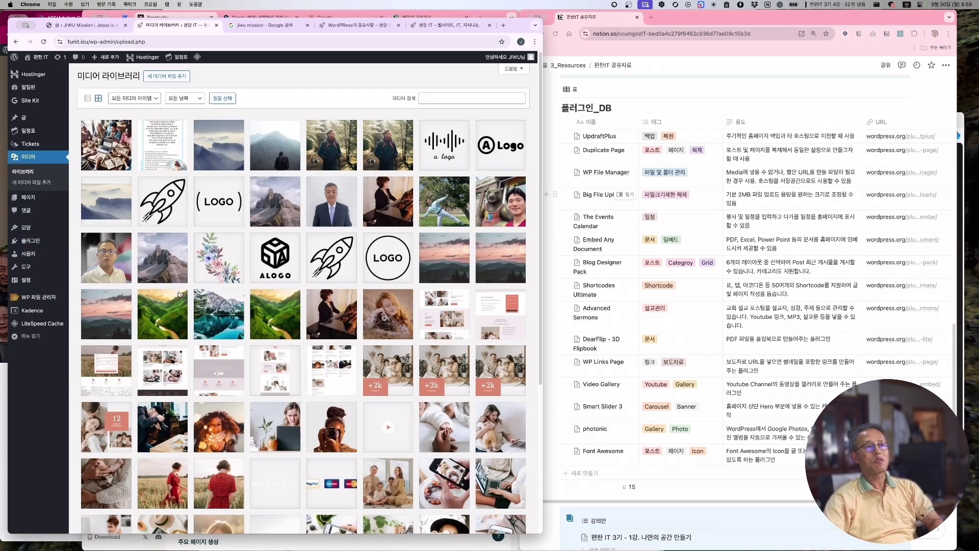
pyautogui.scroll(-10, 403, 409)
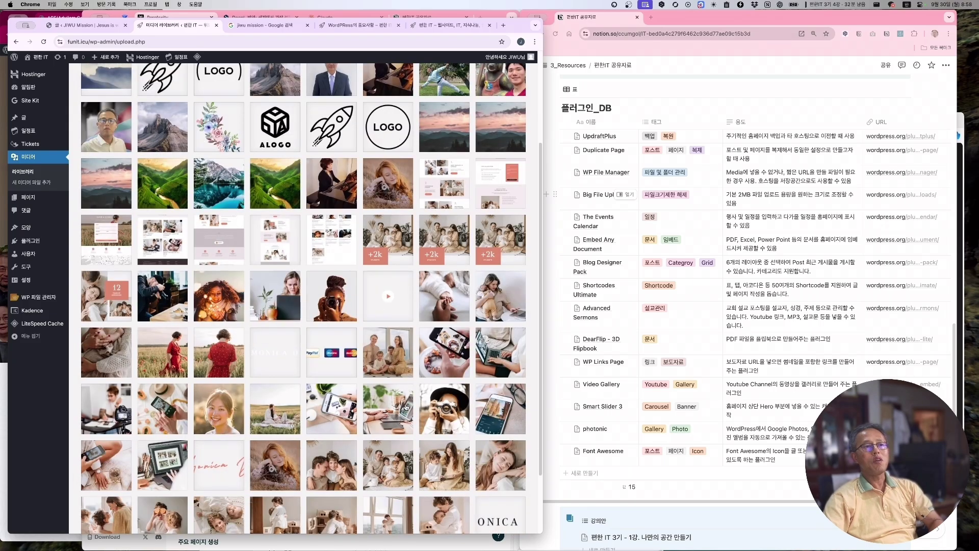
pyautogui.scroll(8, 421, 437)
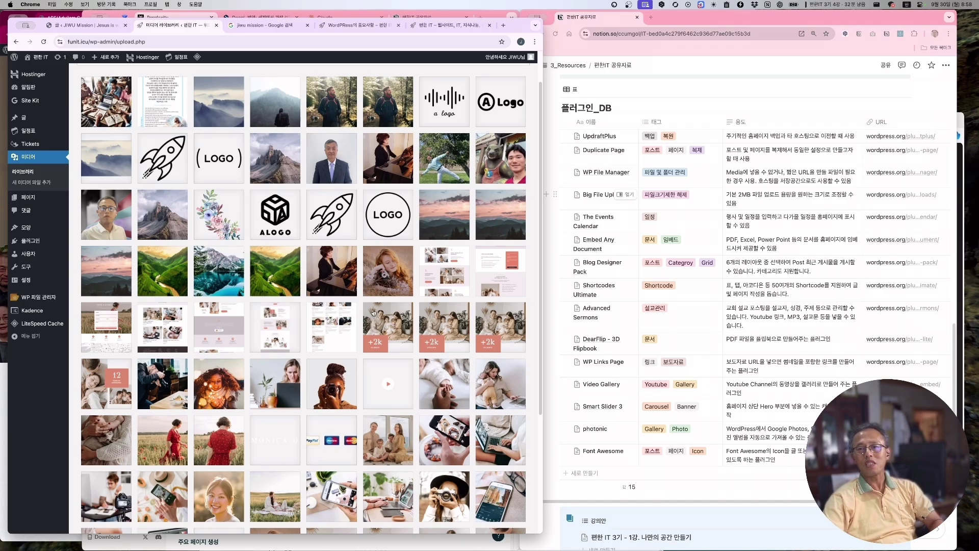
pyautogui.scroll(2, 347, 273)
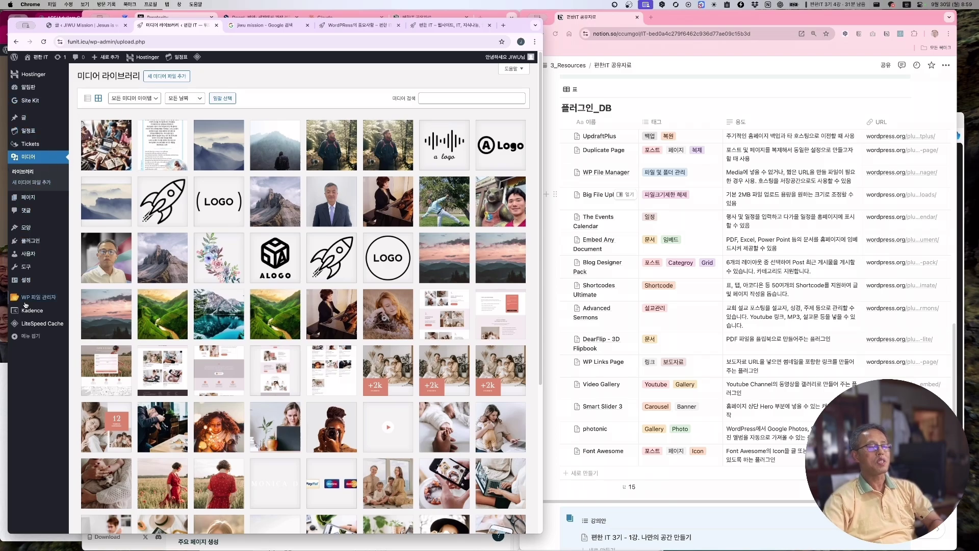
# Step: Open WP File Manager on the funit.icu site to view the files folder under public_html
pyautogui.moveTo(37, 301)
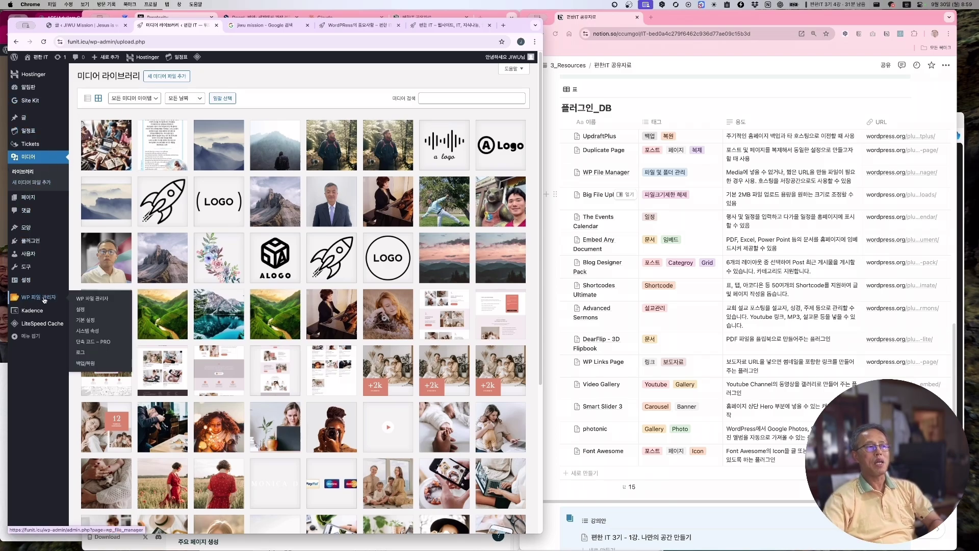
pyautogui.click(44, 300)
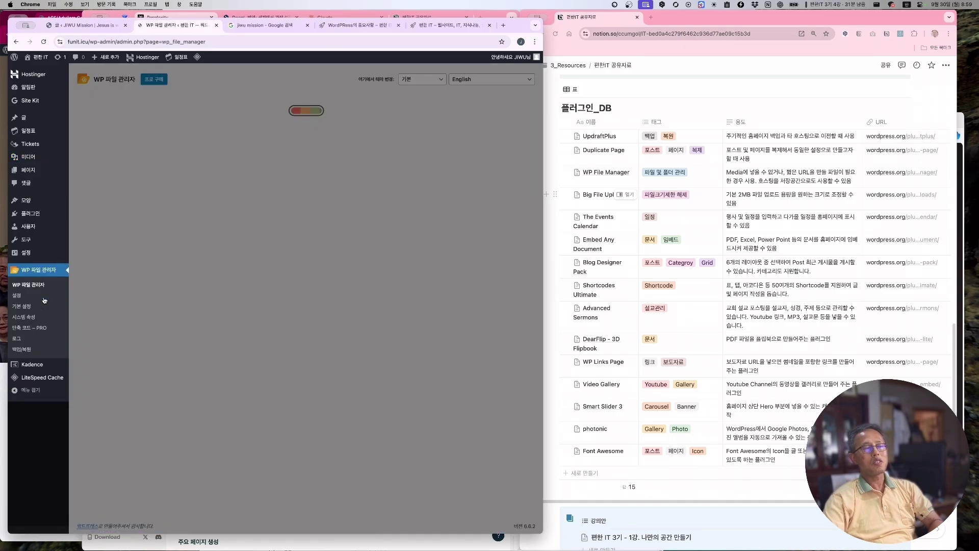
pyautogui.click(84, 202)
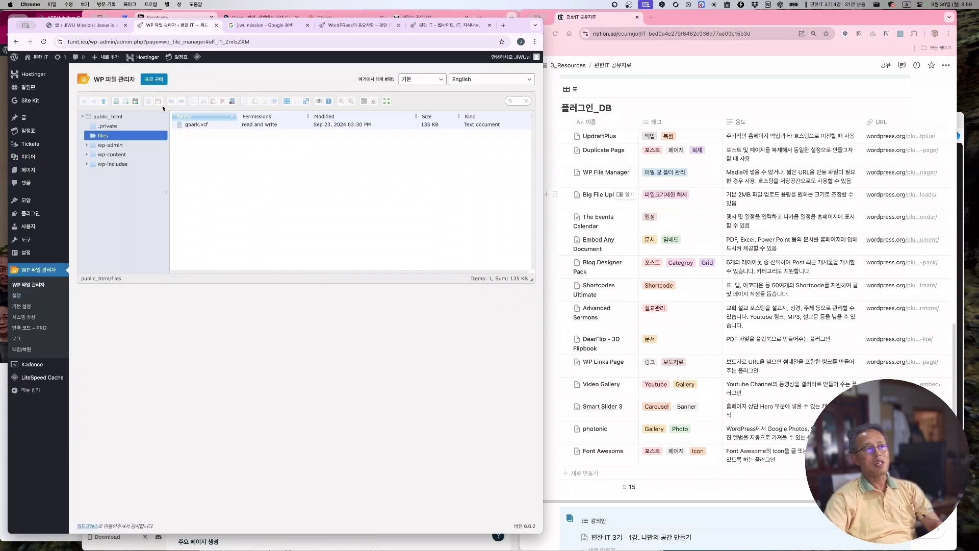
# Step: Bring the Perplexity window beside the file manager and submit the question "WordPress의 파일구조를 설명해줘."
pyautogui.click(310, 10)
pyautogui.moveTo(310, 9); pyautogui.dragTo(739, 29)
pyautogui.click(646, 539)
pyautogui.write('WordPress의 파일구조를 설명해줘.')
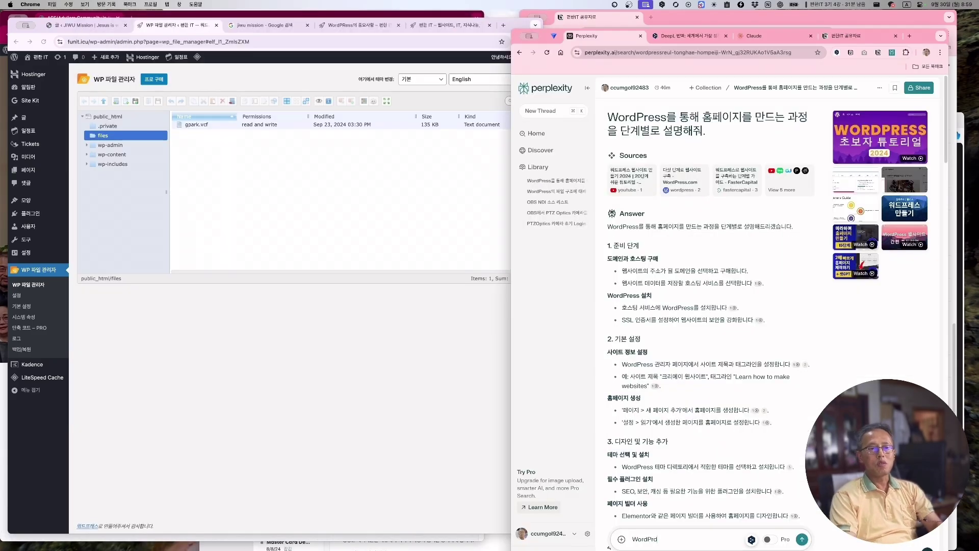
pyautogui.press('Return')
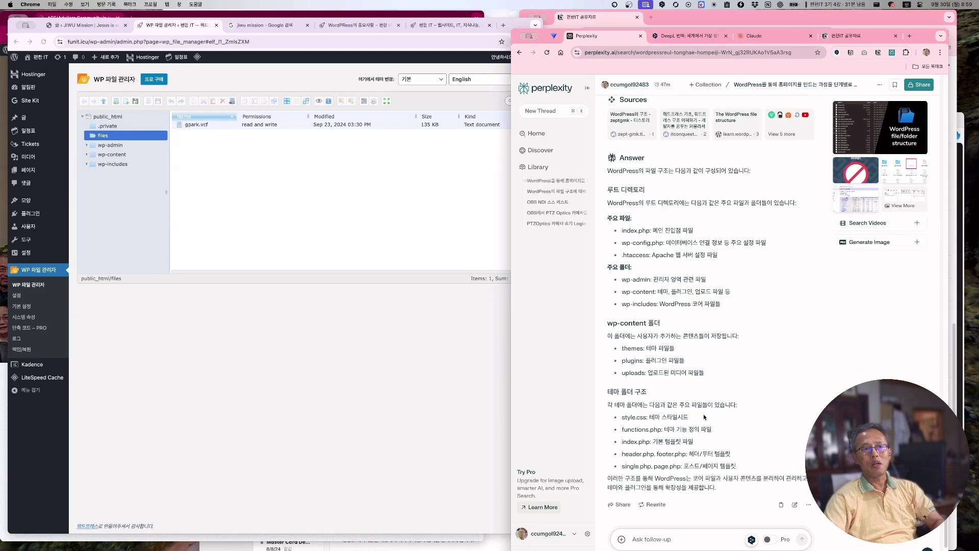
# Step: Examine the root directory's main files and the wp-admin, wp-content and wp-includes folders in the Perplexity answer, highlighting each list
pyautogui.scroll(2, 703, 414)
pyautogui.moveTo(718, 213); pyautogui.dragTo(622, 187)
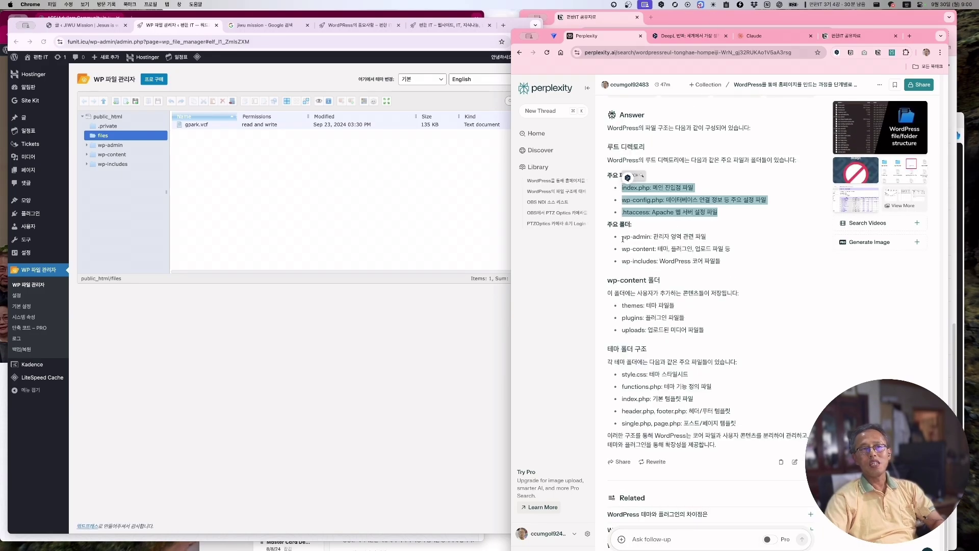
pyautogui.moveTo(622, 237); pyautogui.dragTo(659, 261)
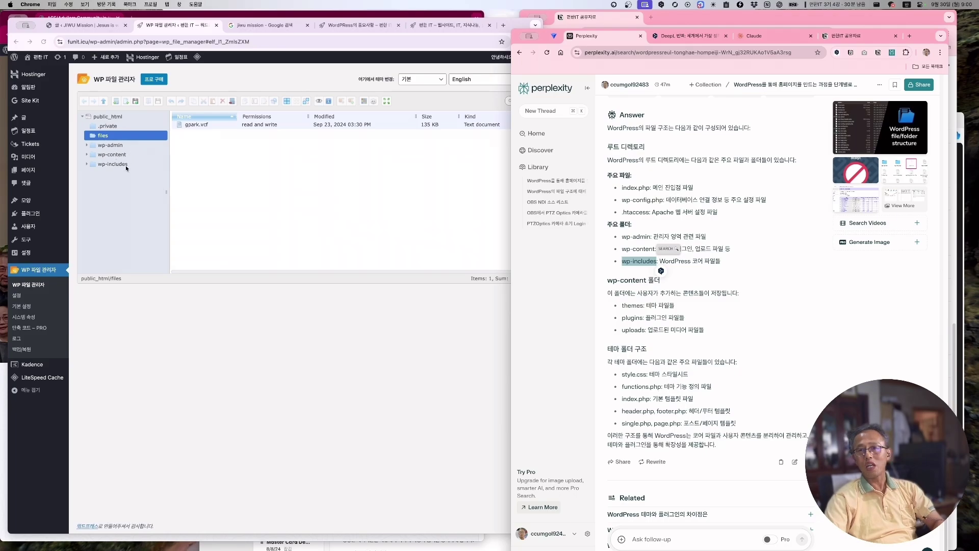
pyautogui.moveTo(721, 262); pyautogui.dragTo(622, 237)
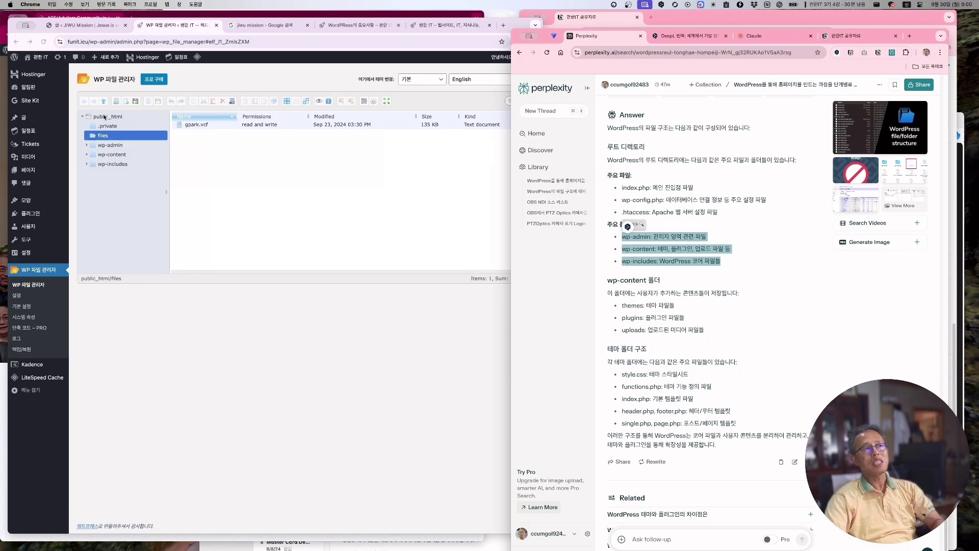
# Step: Rename praise.pdf in the public_html folder to jubo.pdf
pyautogui.click(108, 119)
pyautogui.click(106, 118)
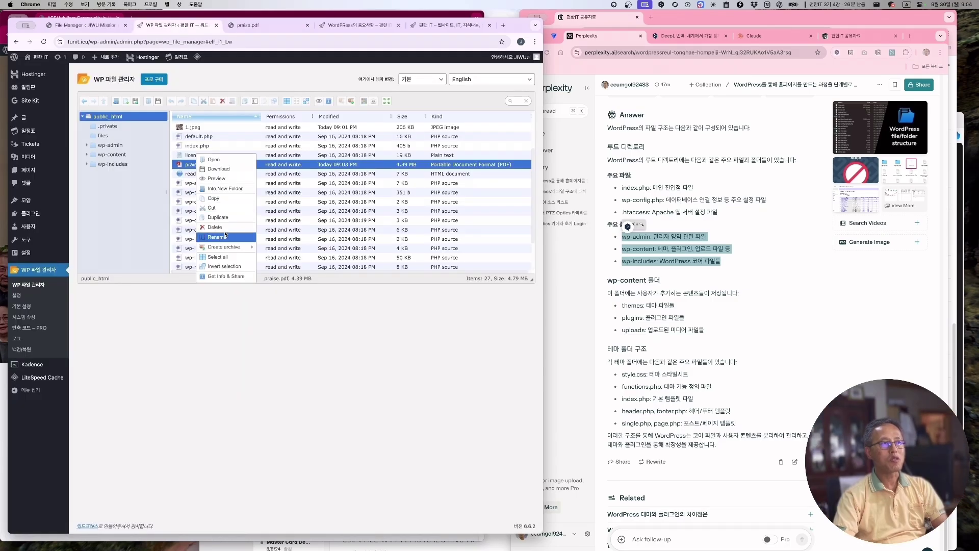
pyautogui.click(225, 238)
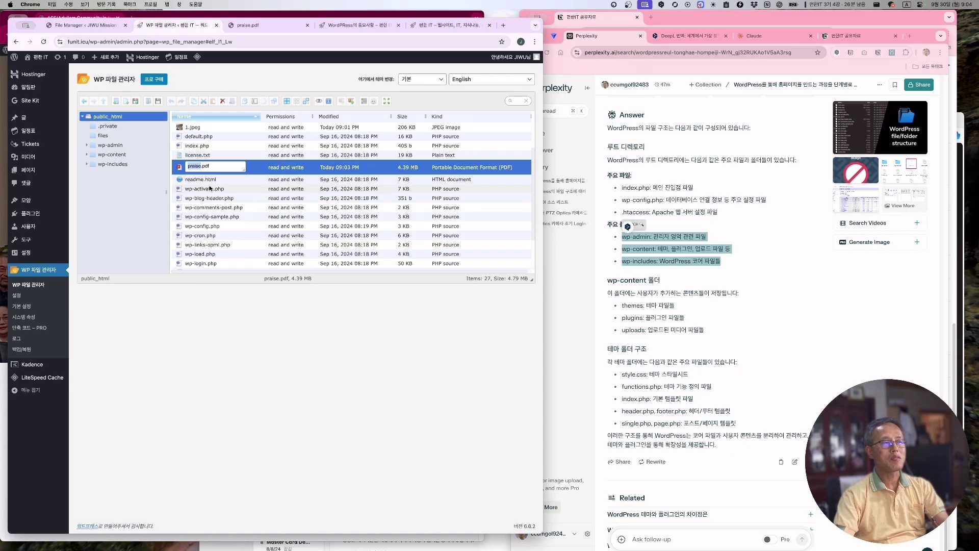
pyautogui.write('jubo')
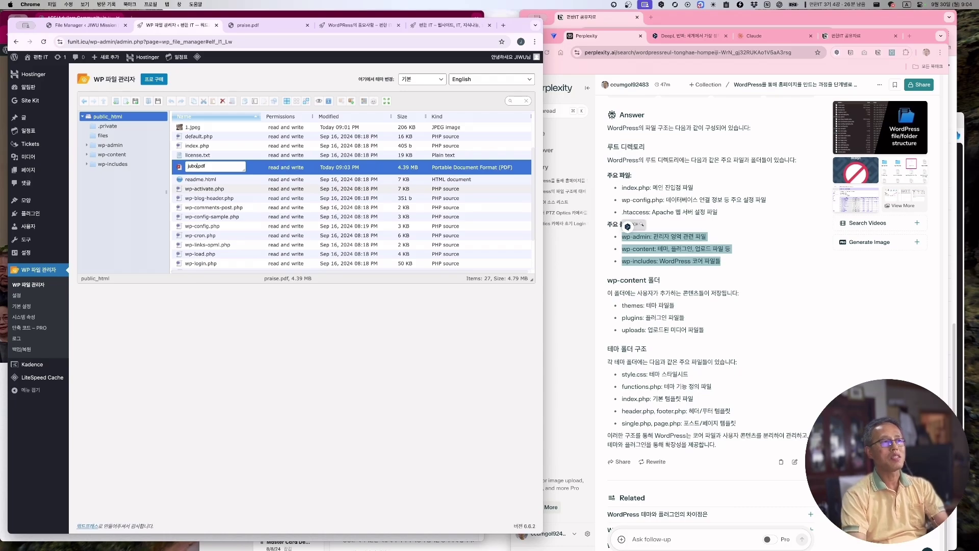
pyautogui.press('Return')
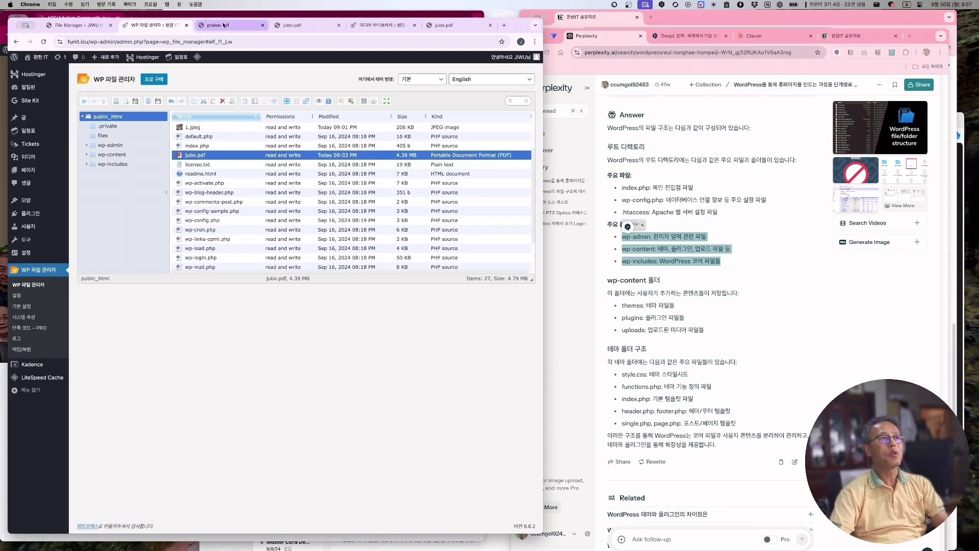
# Step: View the published jubo.pdf in the browser and upload jubo2.pdf into the public_html folder
pyautogui.click(296, 26)
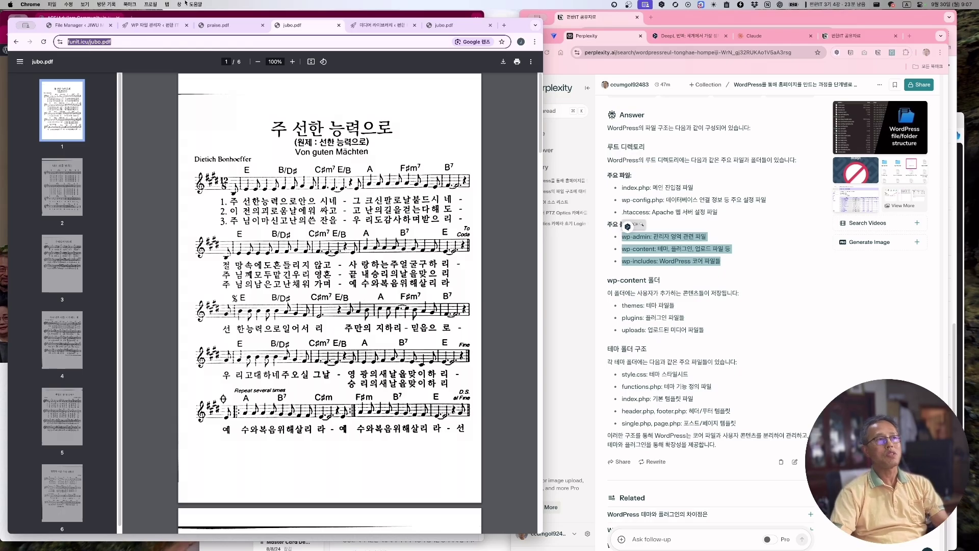
pyautogui.click(152, 26)
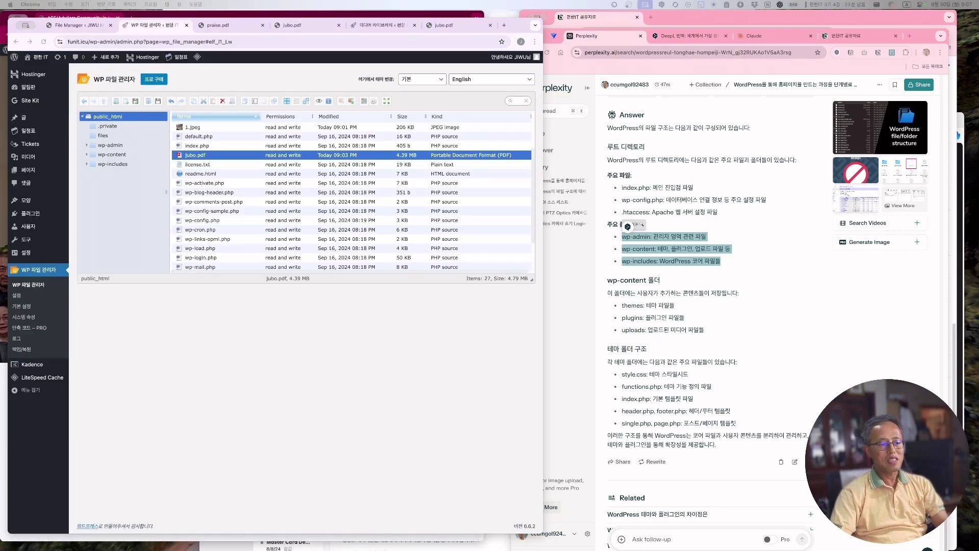
pyautogui.moveTo(409, 226); pyautogui.dragTo(325, 200)
# Step: Delete the existing jubo.pdf permanently from the public_html folder
pyautogui.rightClick(196, 155)
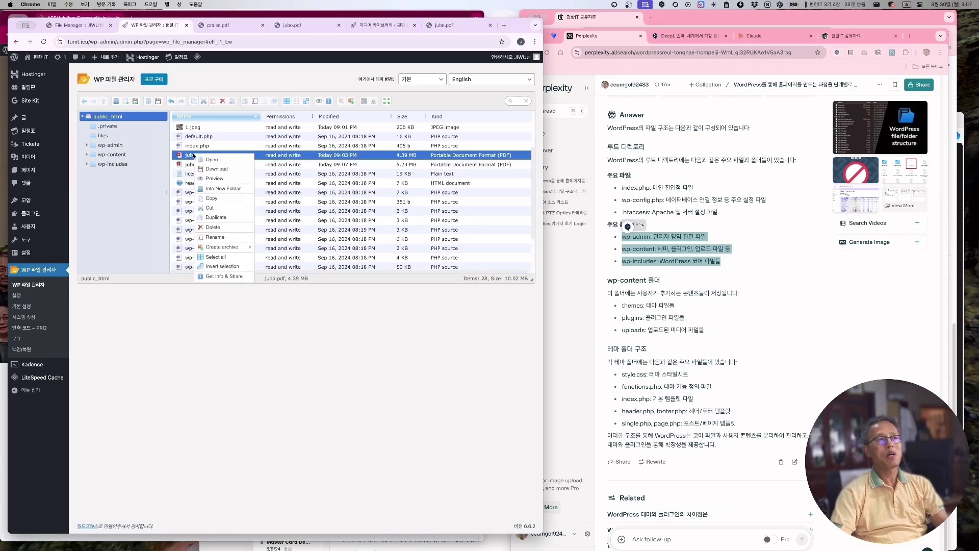
pyautogui.click(214, 227)
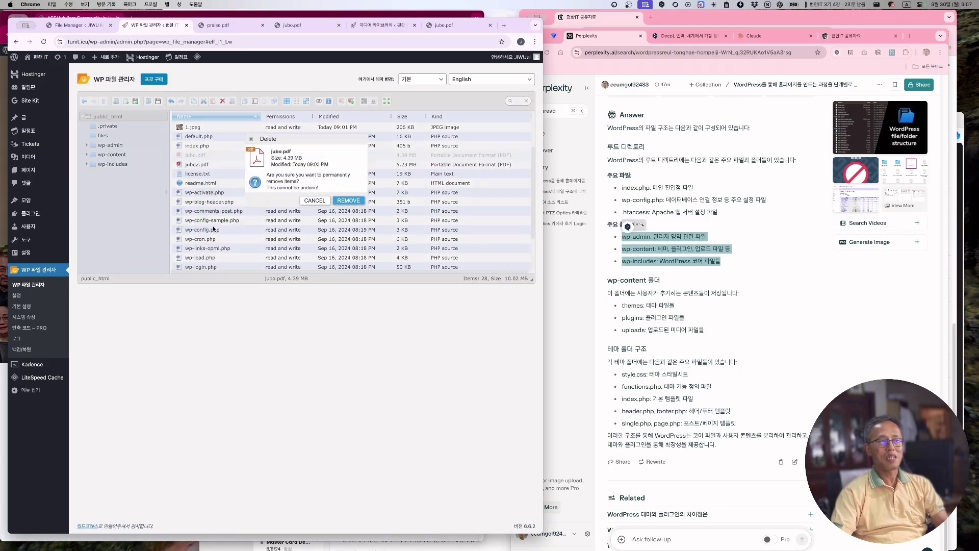
pyautogui.click(316, 202)
# Step: Rename jubo2.pdf in the public_html folder to jubo.pdf
pyautogui.rightClick(199, 158)
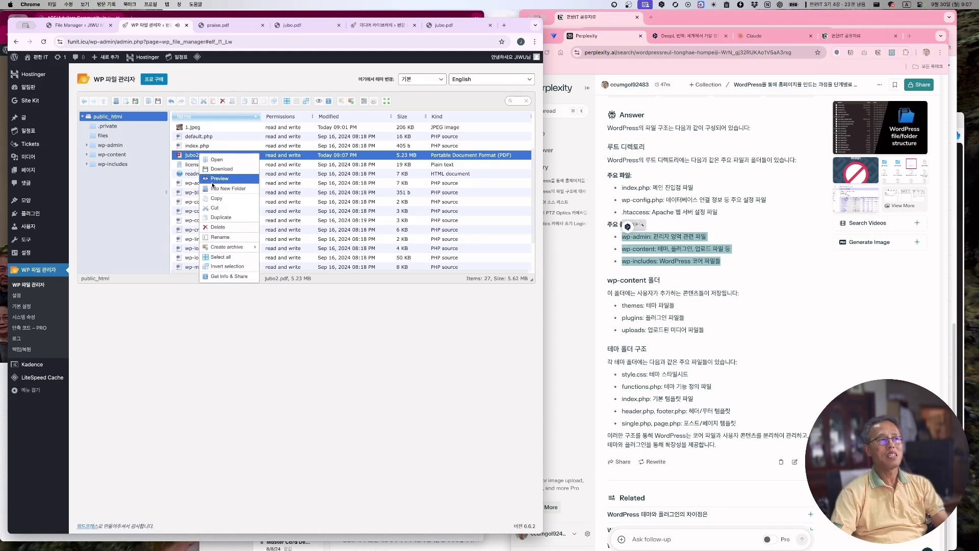
pyautogui.click(221, 237)
pyautogui.write('jubo')
pyautogui.press('Return')
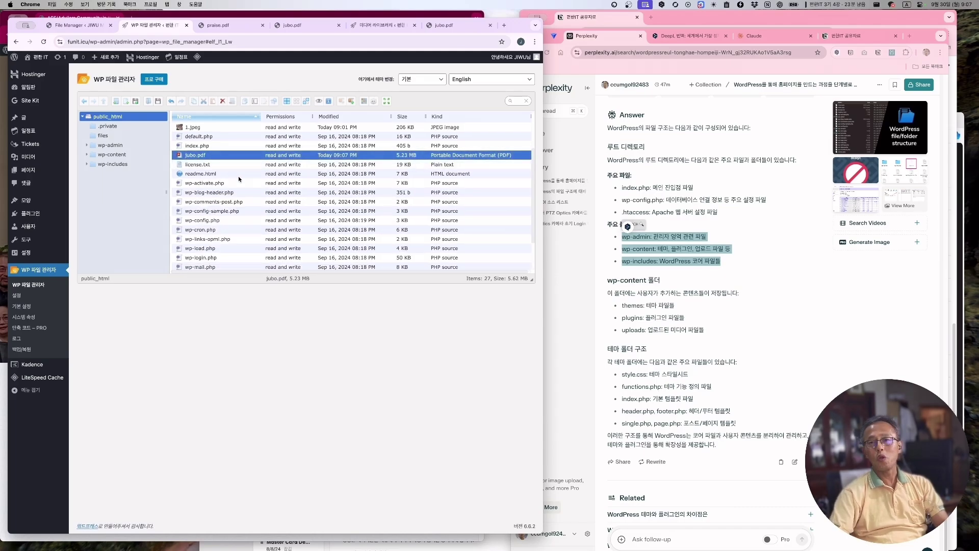
# Step: Reload funit.icu/jubo.pdf in the browser to load the replaced file
pyautogui.click(301, 26)
pyautogui.click(100, 42)
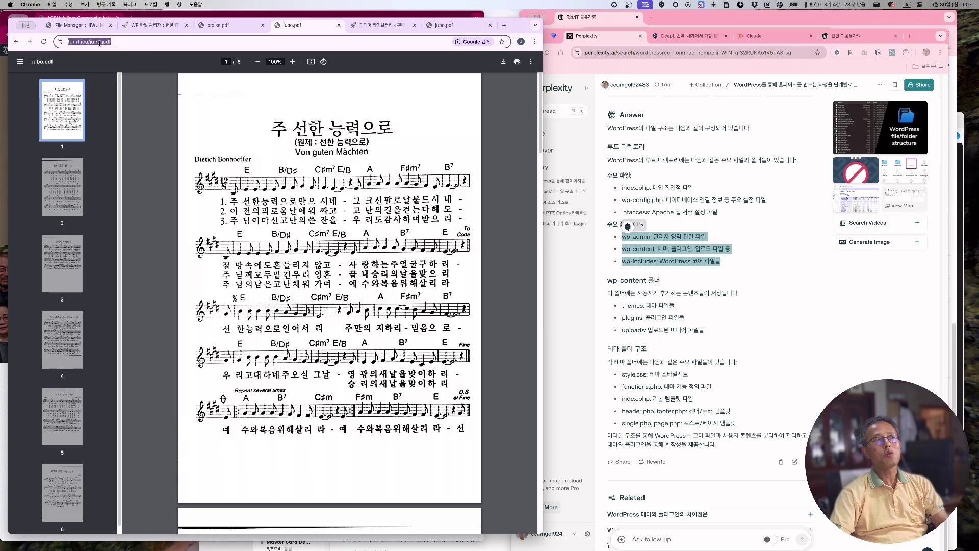
pyautogui.click(43, 42)
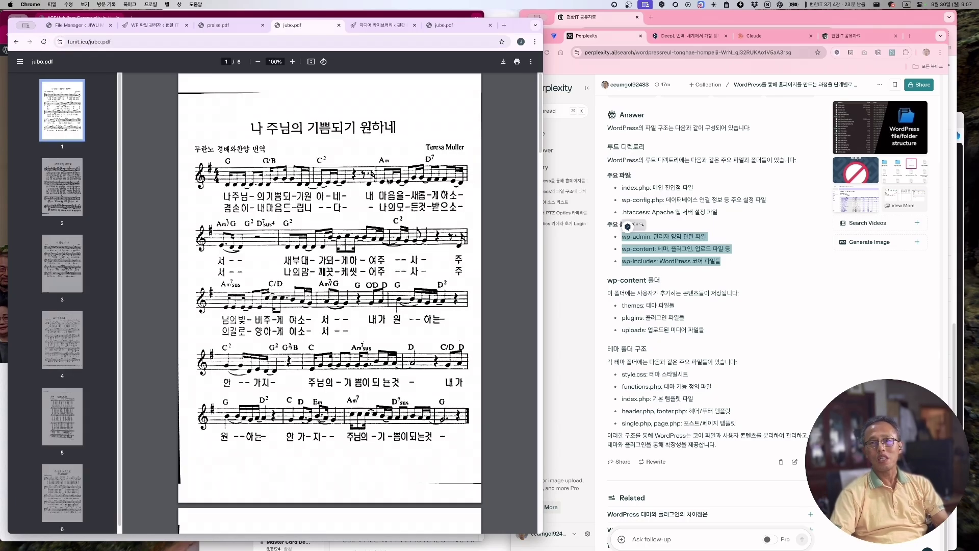
# Step: Look through the files and folders in public_html and the WP File Manager settings down to the user restrictions section
pyautogui.press('super+2')
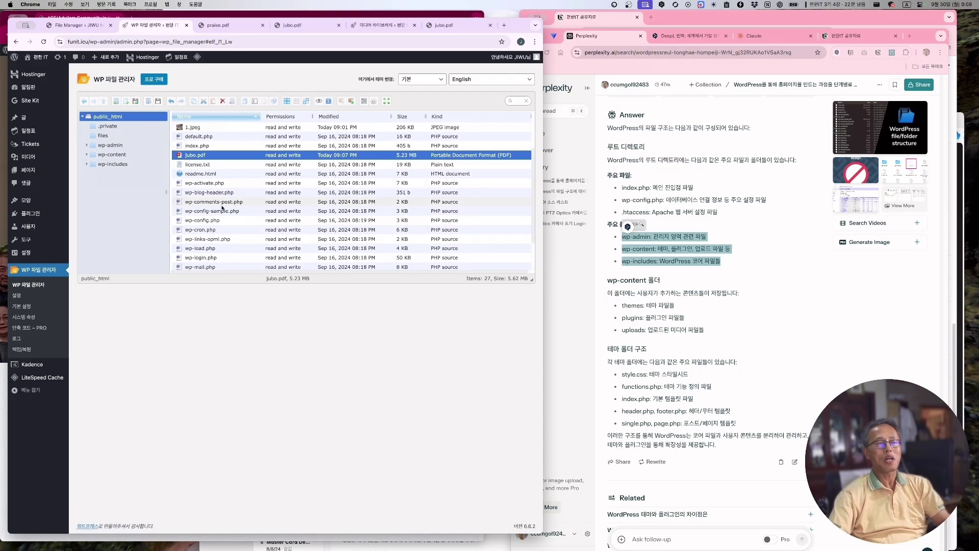
pyautogui.scroll(-2, 307, 230)
pyautogui.scroll(-2, 307, 229)
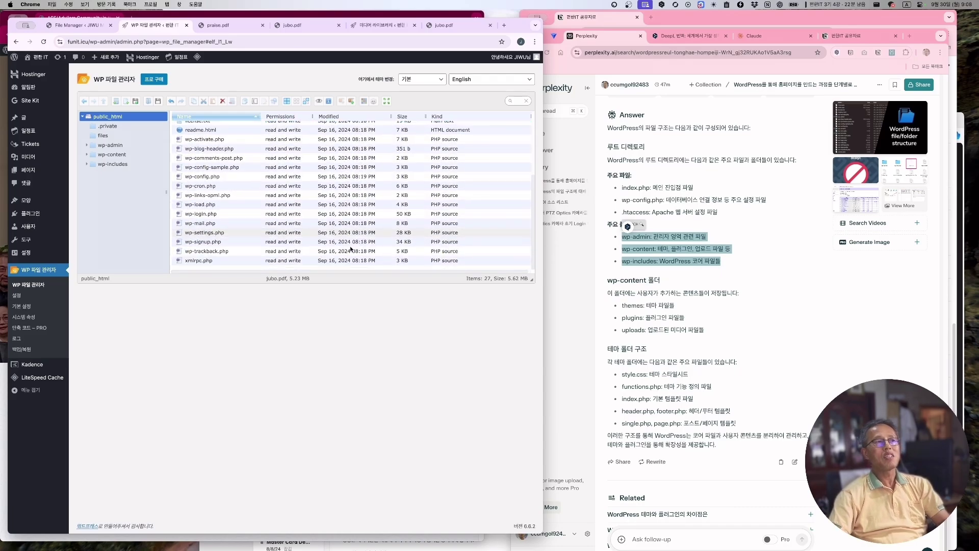
pyautogui.scroll(5, 331, 240)
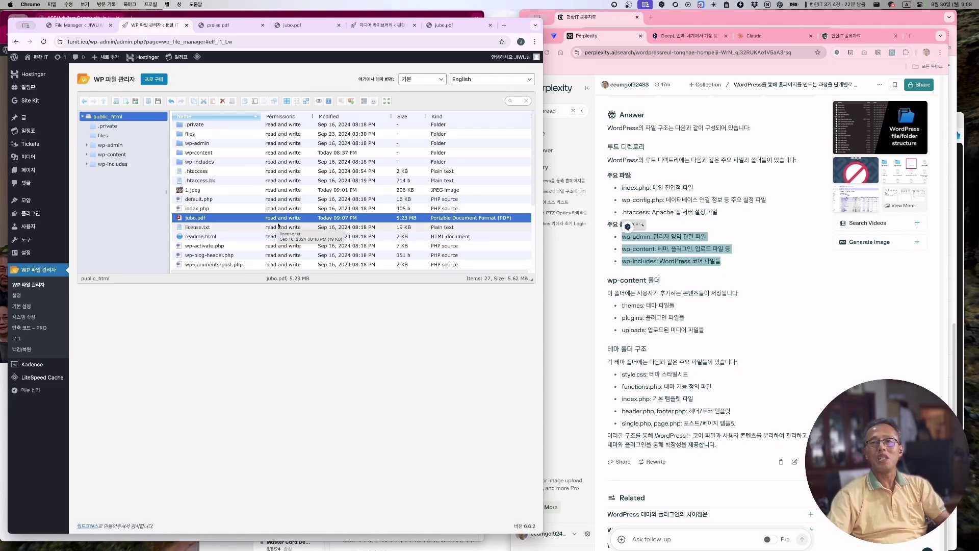
pyautogui.scroll(-3, 270, 222)
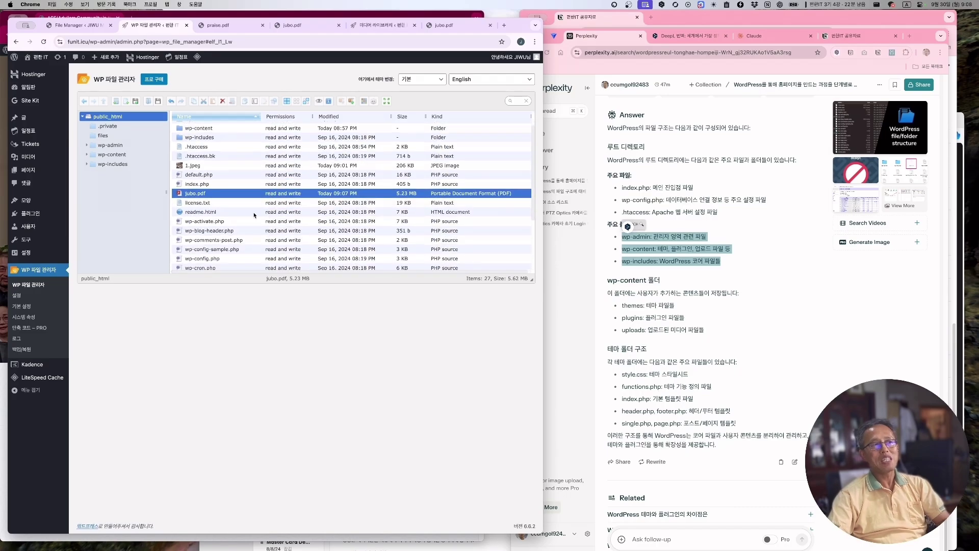
pyautogui.scroll(-5, 224, 235)
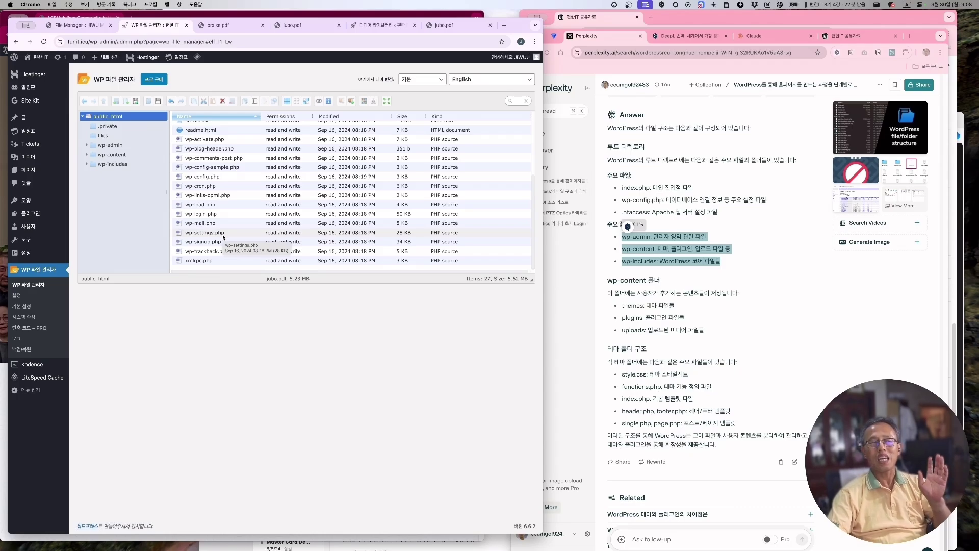
pyautogui.scroll(4, 219, 224)
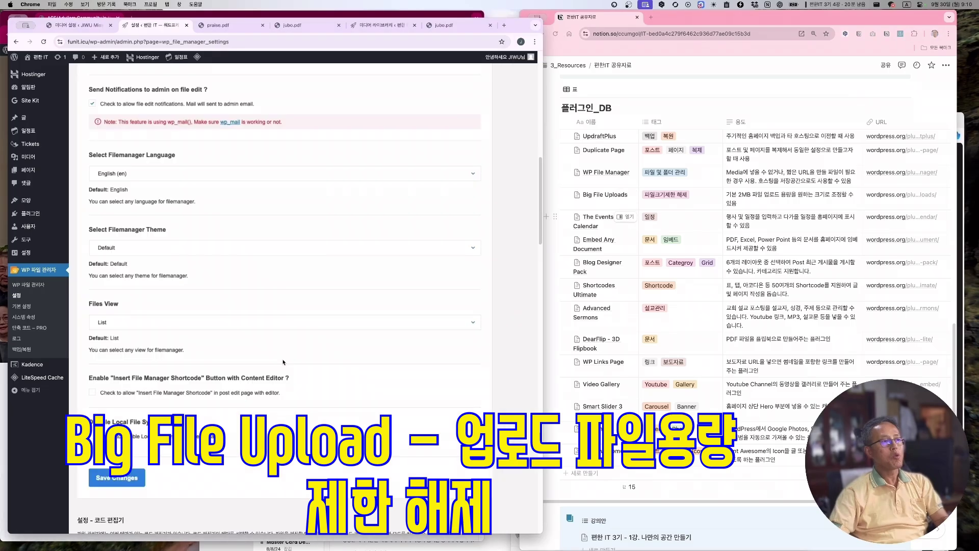
pyautogui.scroll(-10, 345, 381)
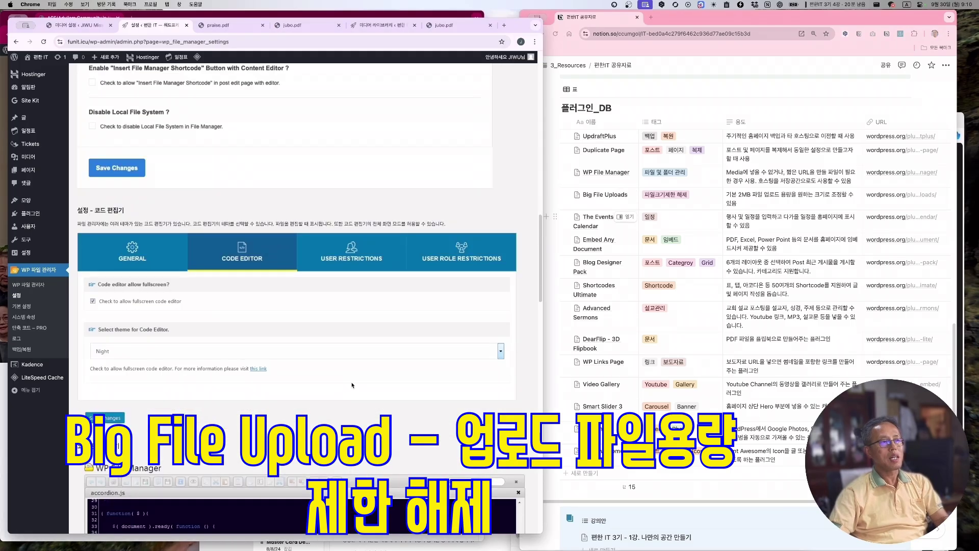
pyautogui.scroll(-5, 352, 388)
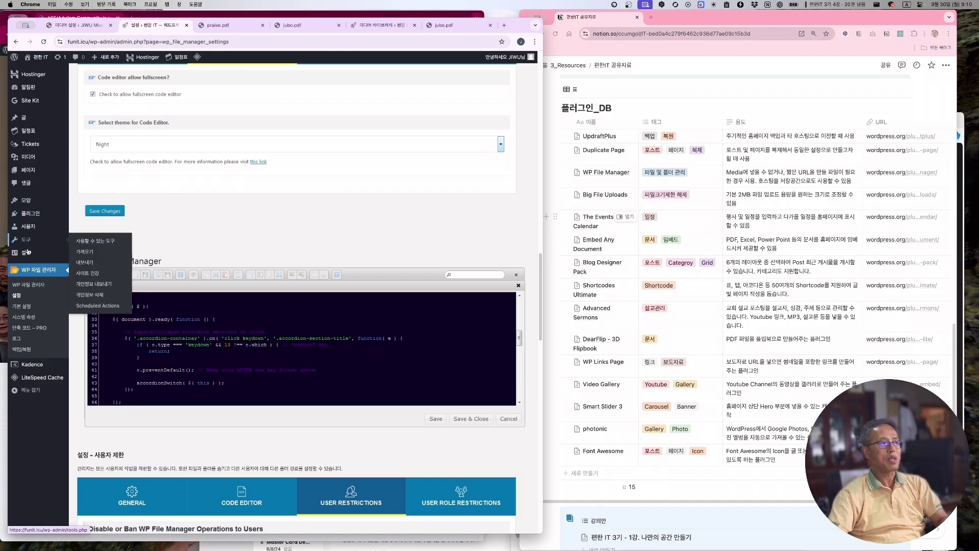
# Step: Open the Big File Uploads settings on the jiwumission.org site and save the maximum upload sizes by user role
pyautogui.hotkey('ctrl', 'shift', 'Tab')
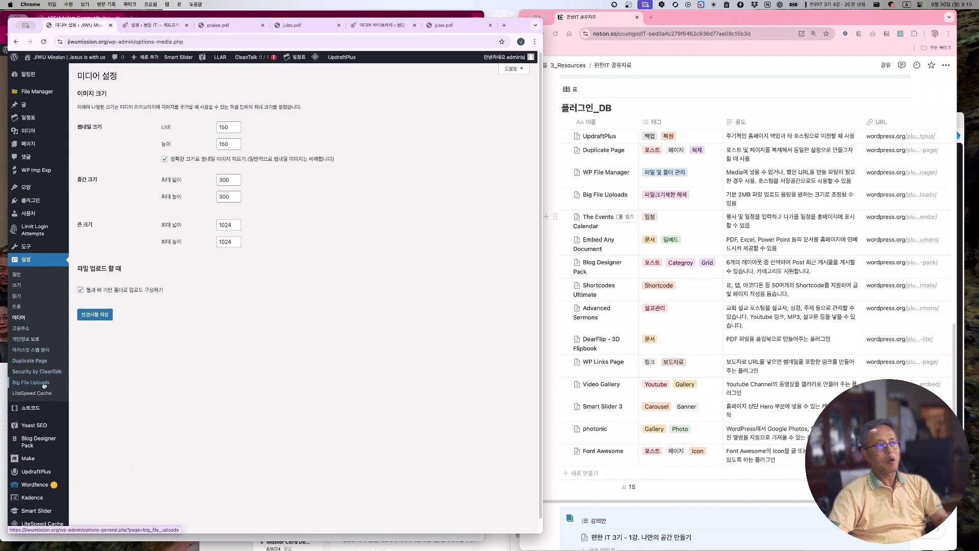
pyautogui.click(44, 384)
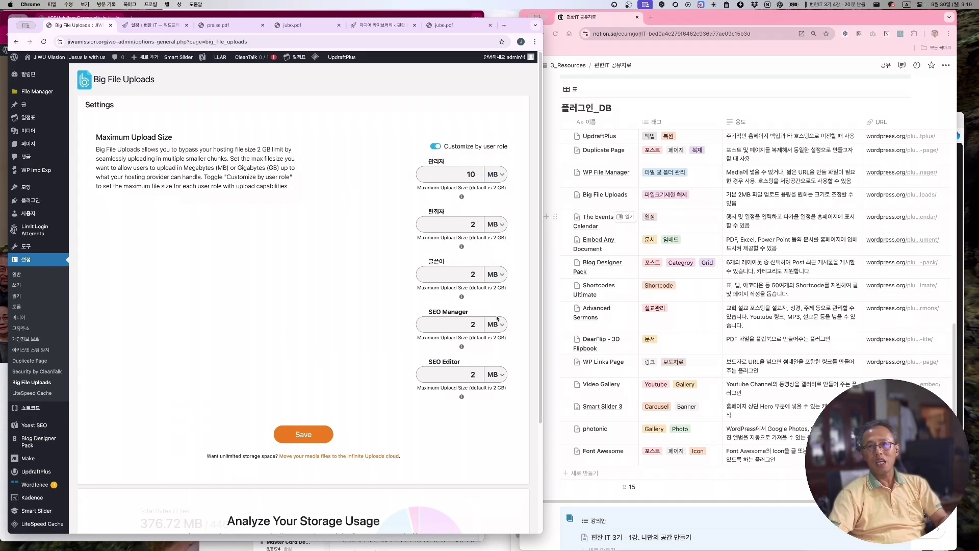
pyautogui.click(321, 438)
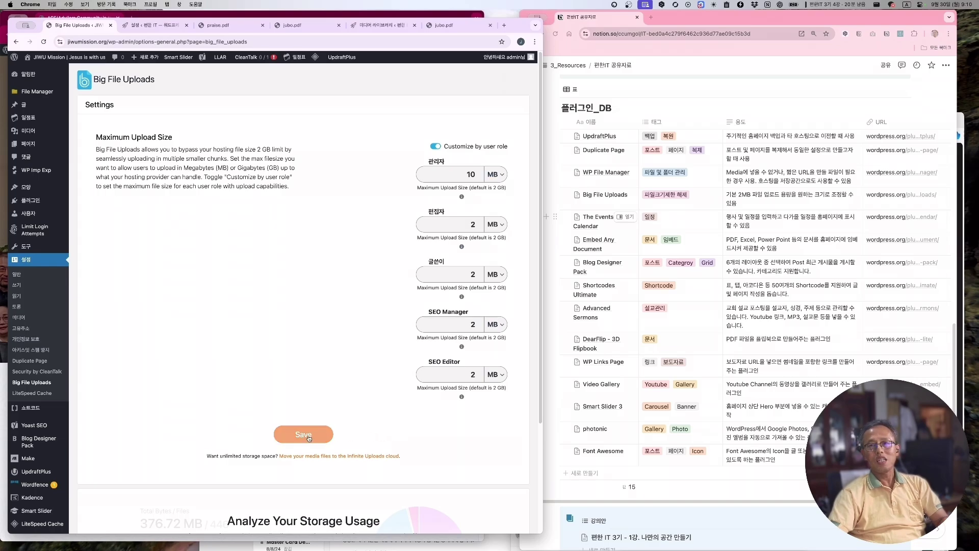
# Step: Widen the 이름 column of the 플러그인_DB table in Notion and return to the WordPress browser window
pyautogui.click(637, 121)
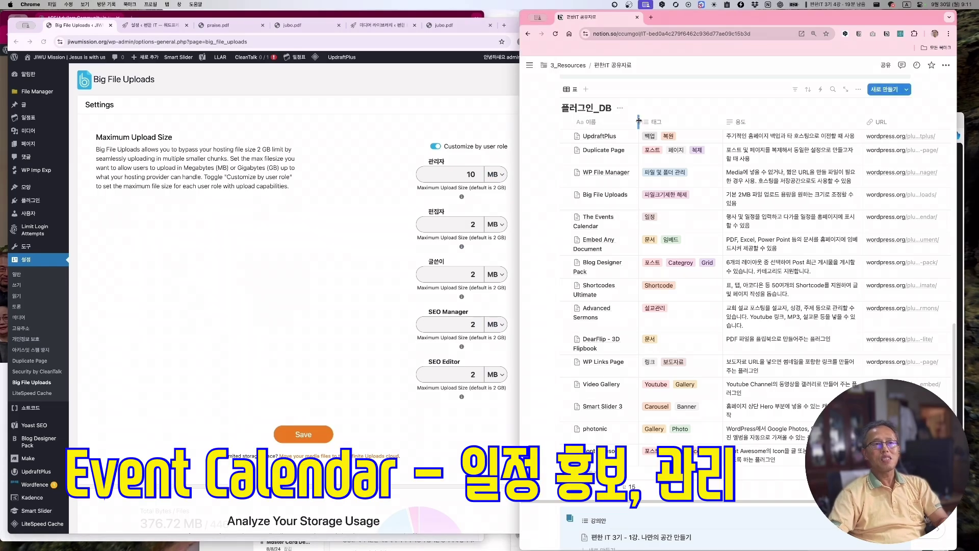
pyautogui.moveTo(639, 121); pyautogui.dragTo(665, 122)
pyautogui.click(405, 34)
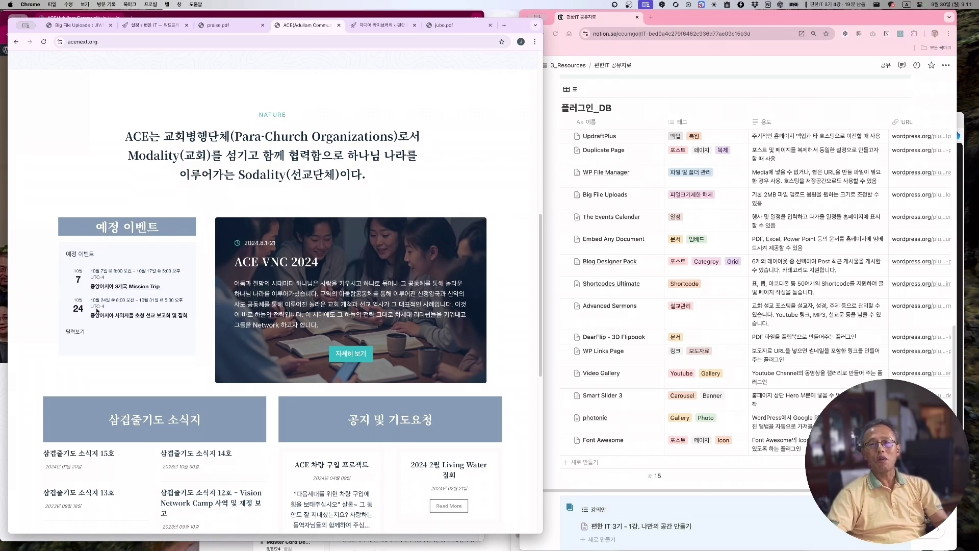
# Step: Open the event list on acenext.org, switch it to past events and look over the entries
pyautogui.scroll(10, 255, 179)
pyautogui.moveTo(395, 70)
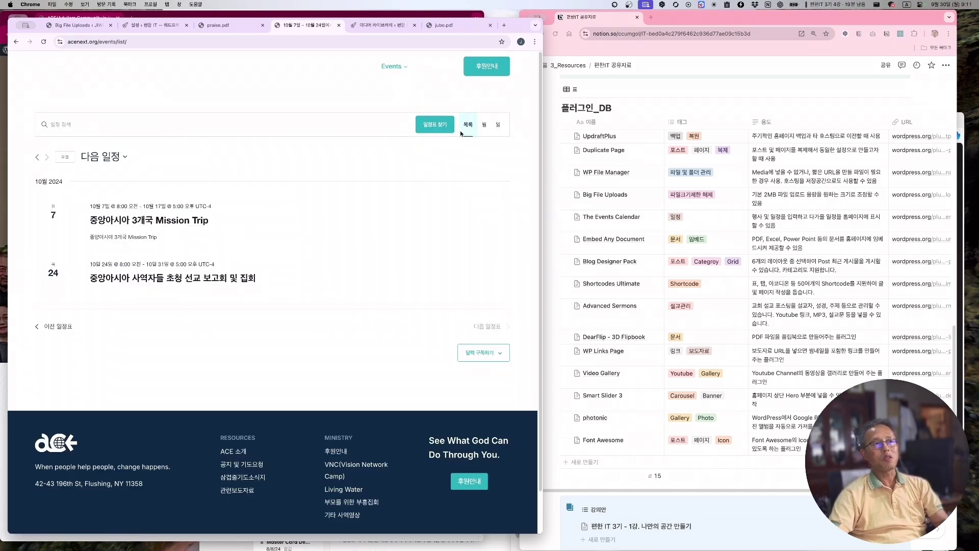
pyautogui.click(37, 159)
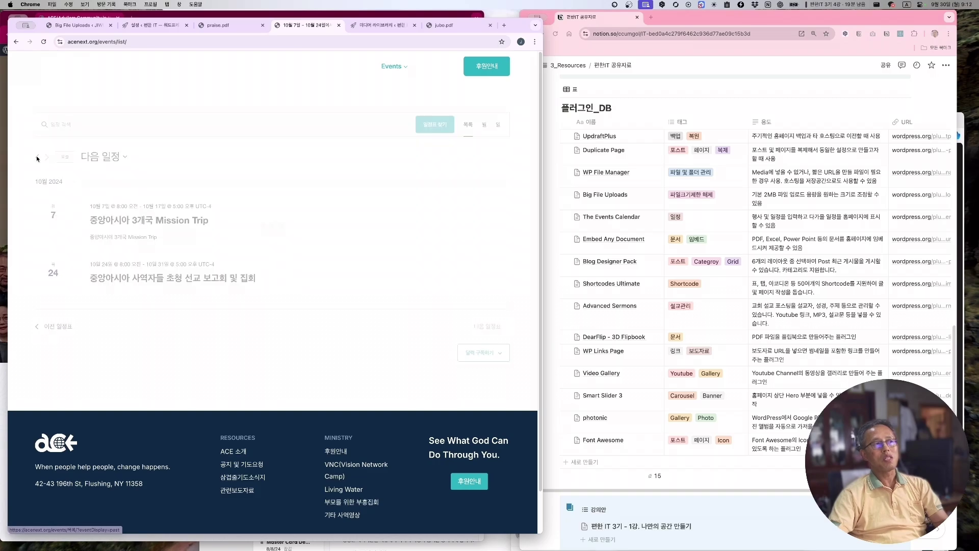
pyautogui.scroll(-3, 258, 320)
pyautogui.scroll(-9, 272, 305)
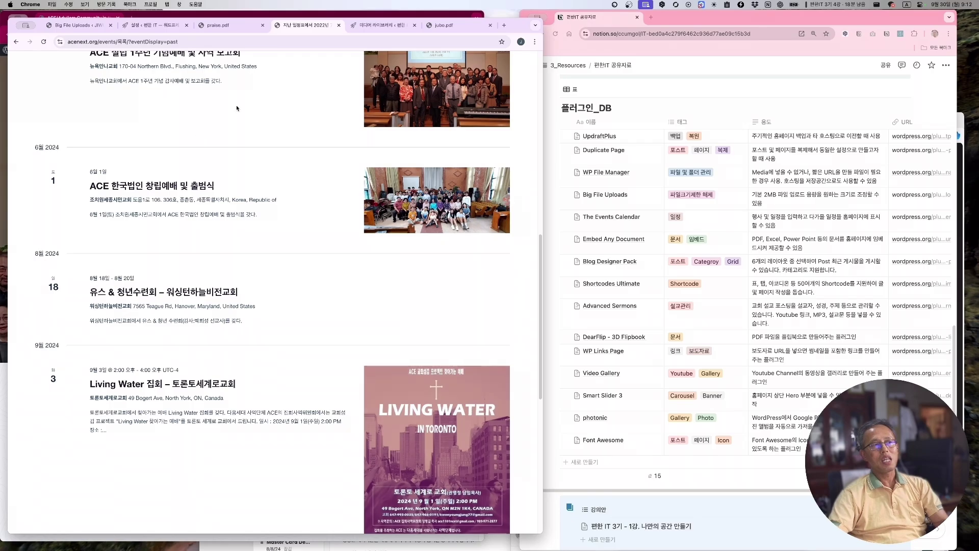
pyautogui.scroll(12, 401, 393)
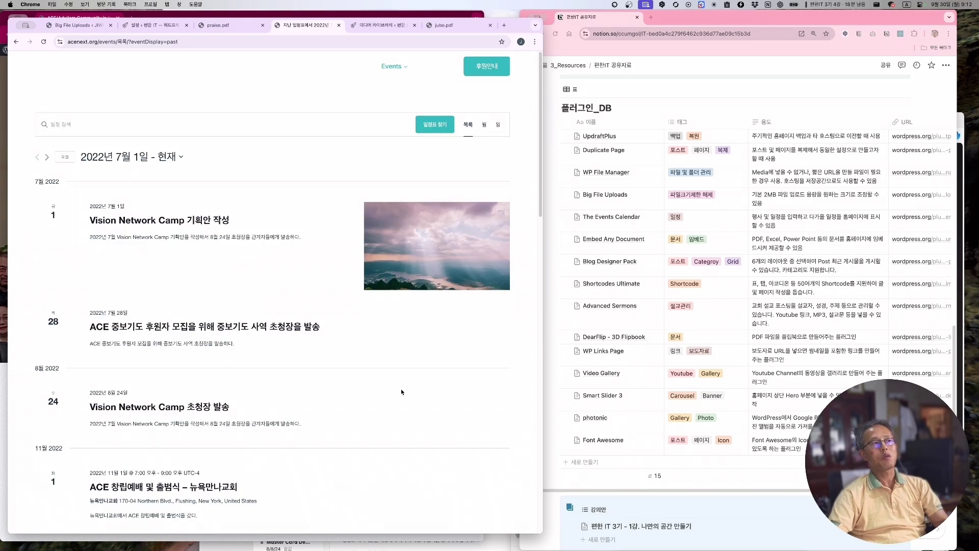
# Step: Review the past events once more and open the upcoming events list (다가오는 일정) on acenext.org
pyautogui.scroll(2, 622, 276)
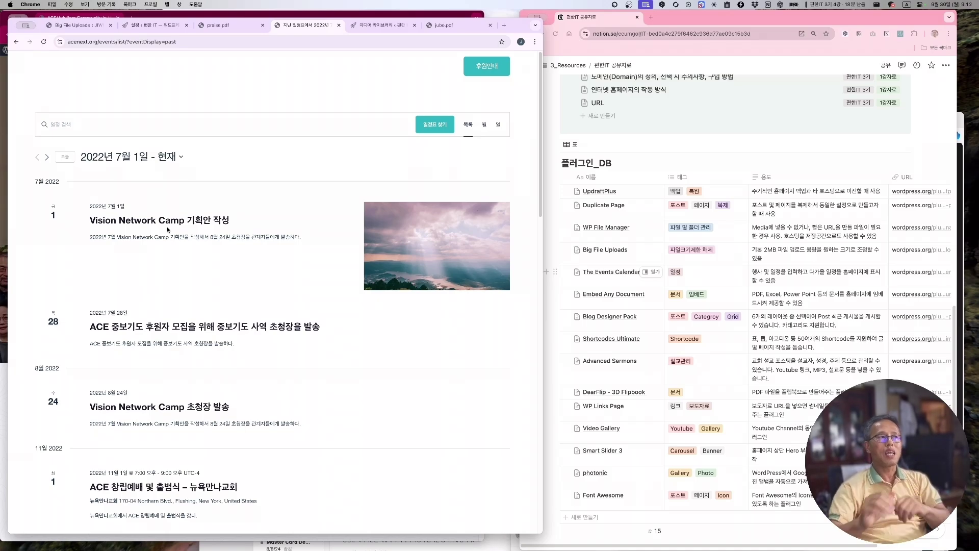
pyautogui.scroll(-7, 284, 389)
pyautogui.scroll(5, 287, 391)
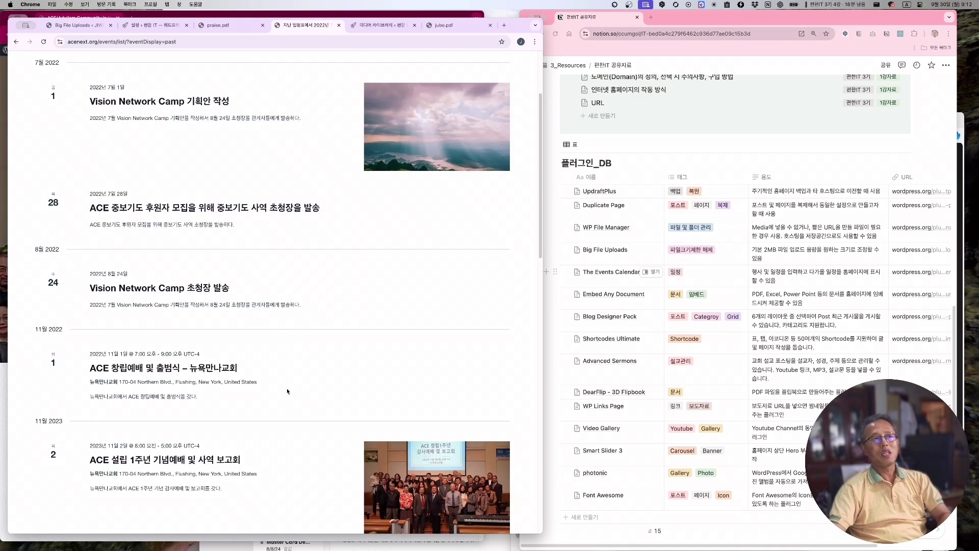
pyautogui.scroll(3, 287, 392)
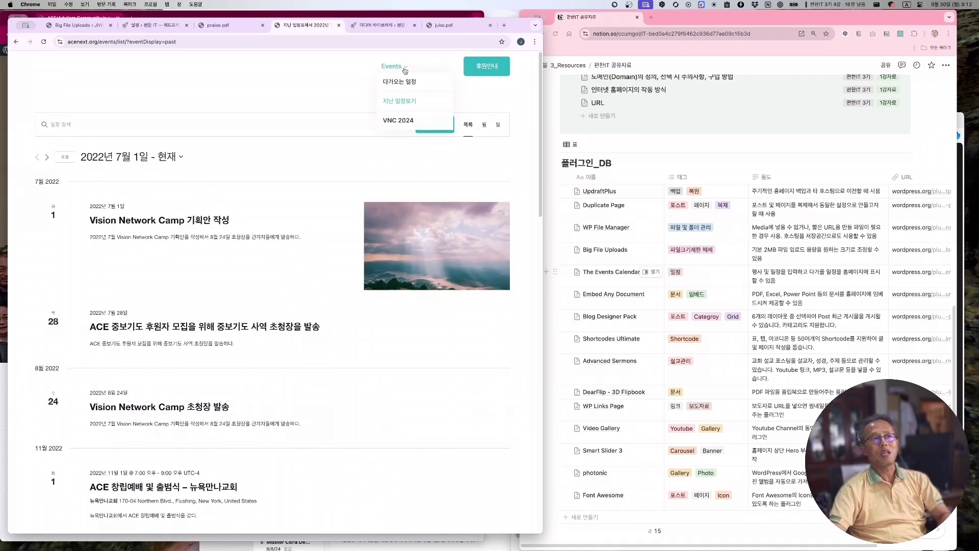
pyautogui.click(394, 82)
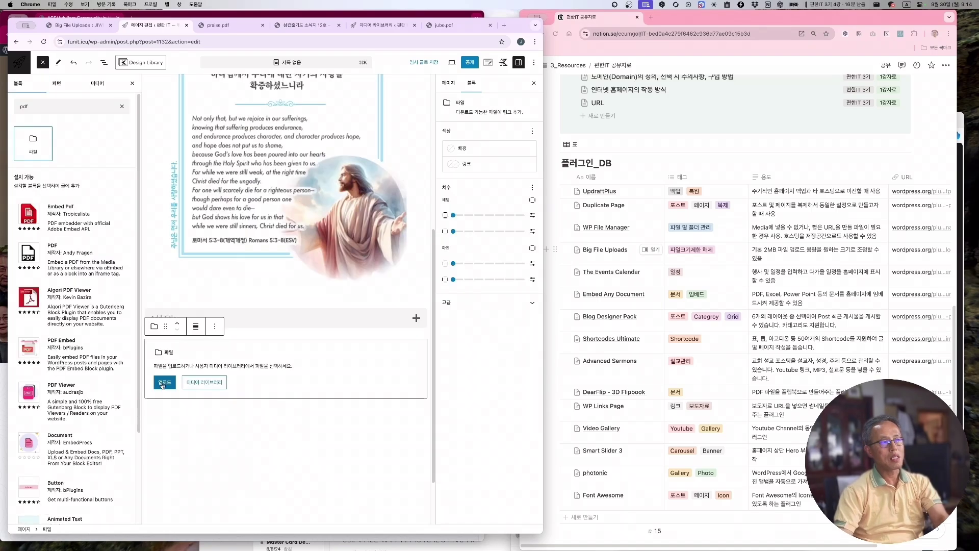
# Step: Insert jubo.pdf from the media library into the page's file block and look over the embedded PDF
pyautogui.click(203, 382)
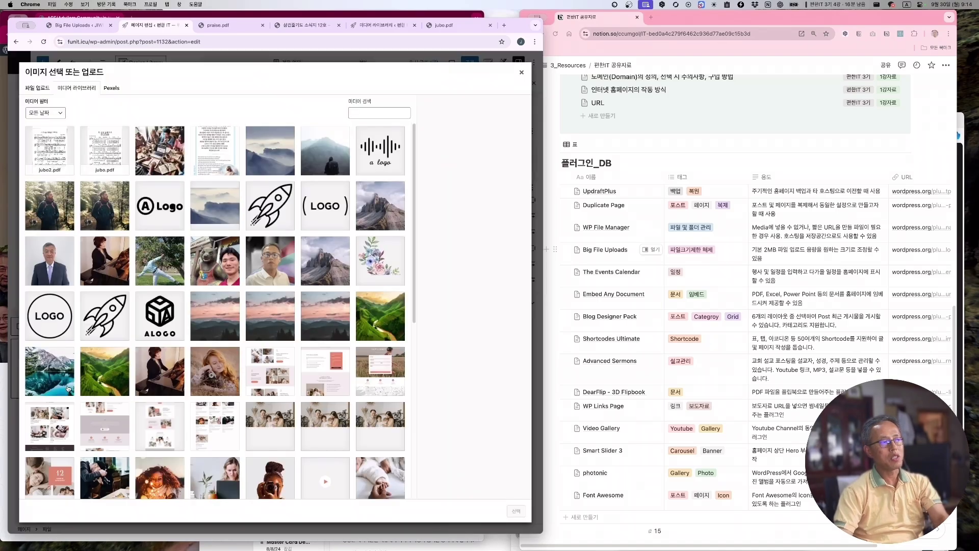
pyautogui.click(117, 173)
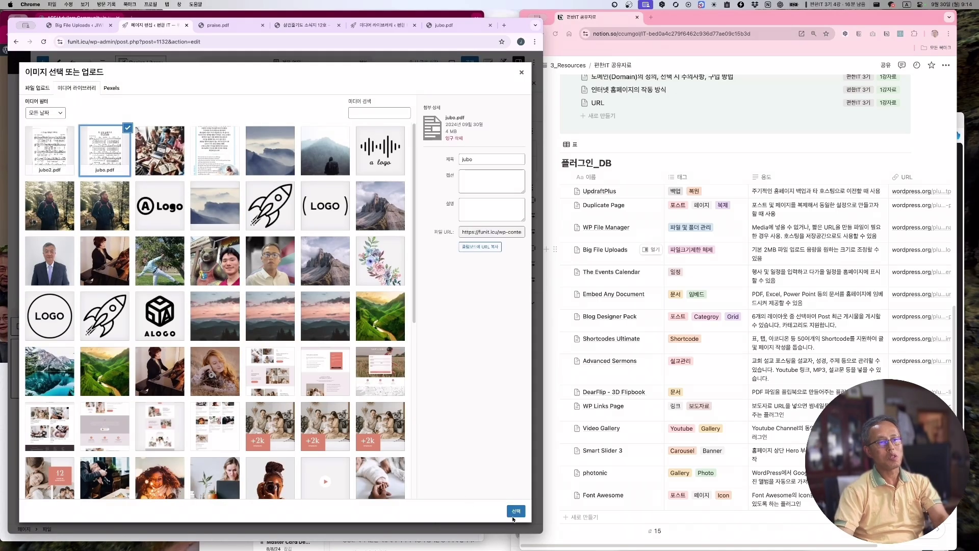
pyautogui.click(517, 510)
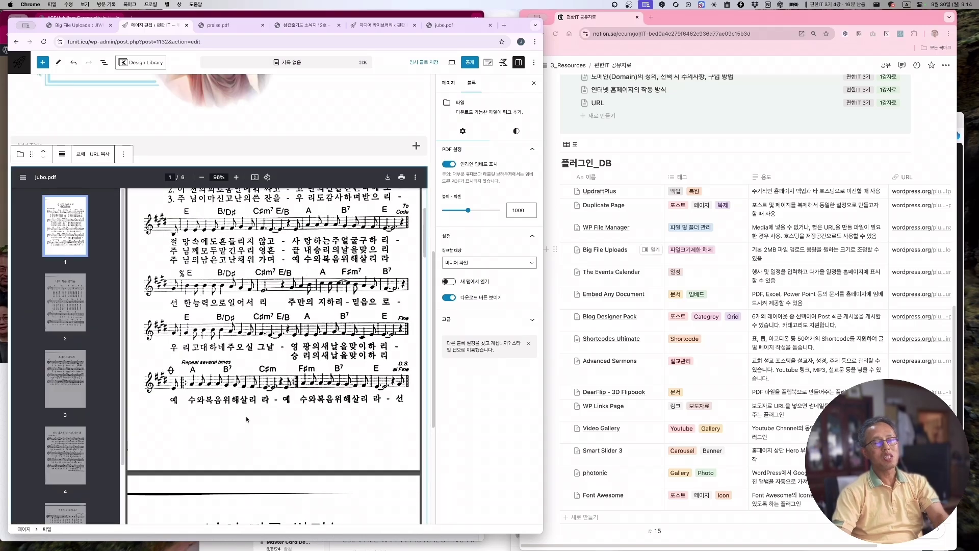
pyautogui.scroll(3, 246, 420)
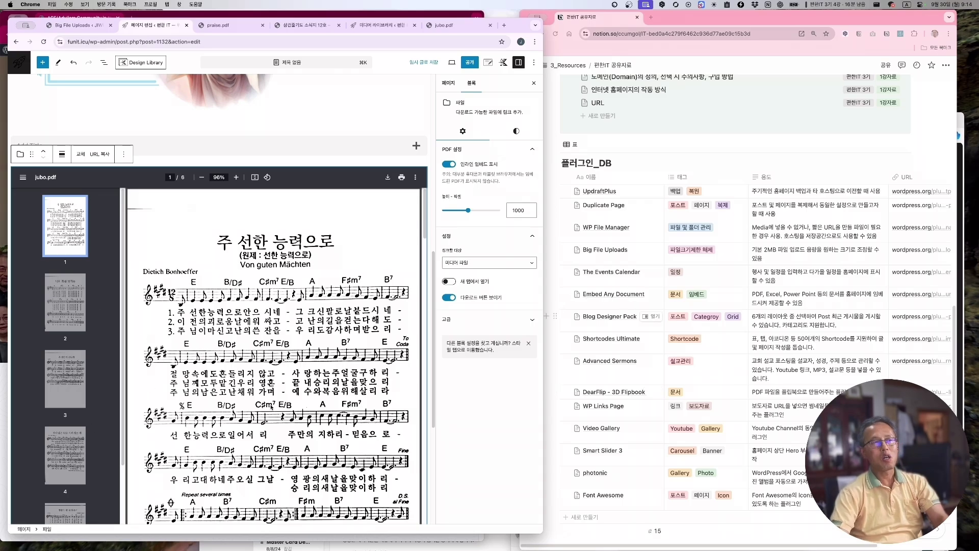
pyautogui.scroll(10, 271, 407)
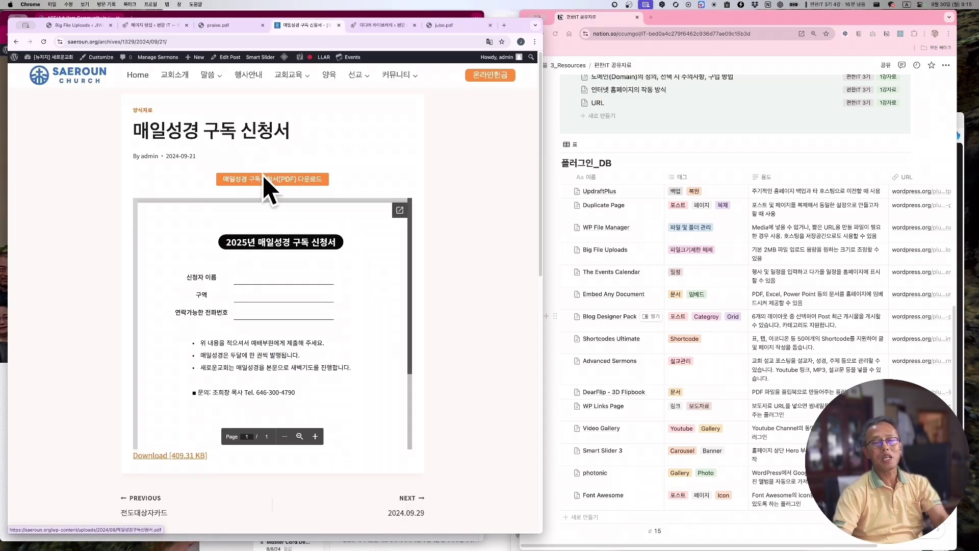
# Step: Look through the PDF form embedded in the 매일성경 구독 신청서 post on saeroun.org
pyautogui.scroll(-3, 318, 329)
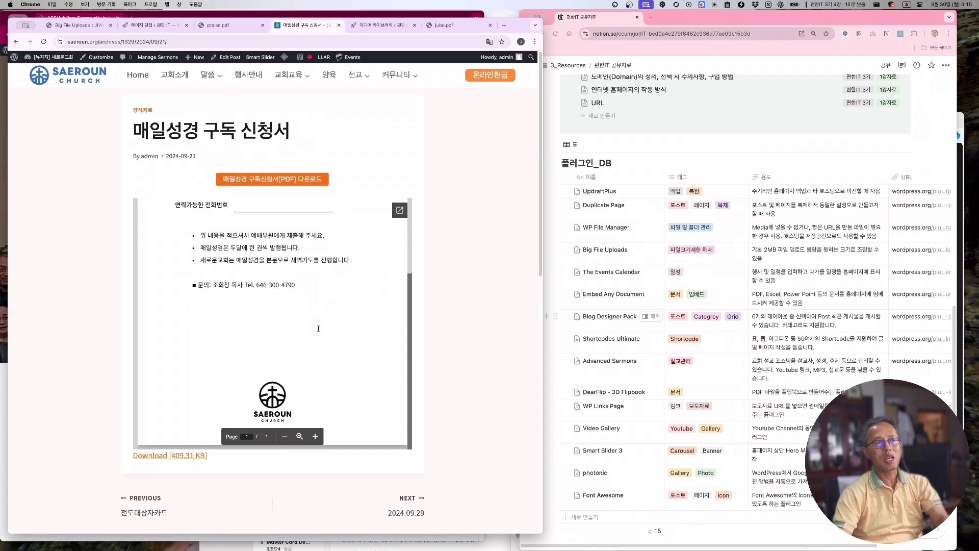
pyautogui.scroll(-3, 318, 328)
pyautogui.scroll(4, 286, 306)
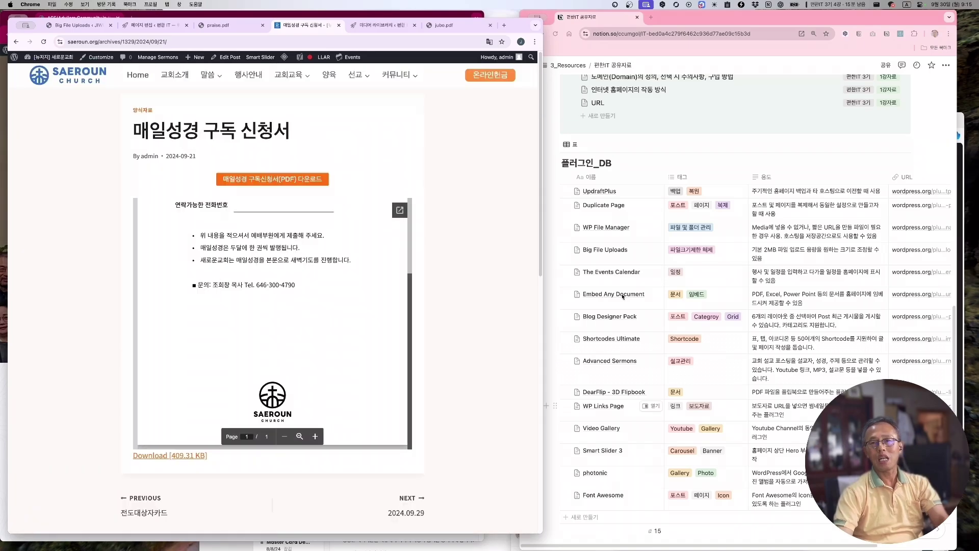
pyautogui.scroll(3, 344, 293)
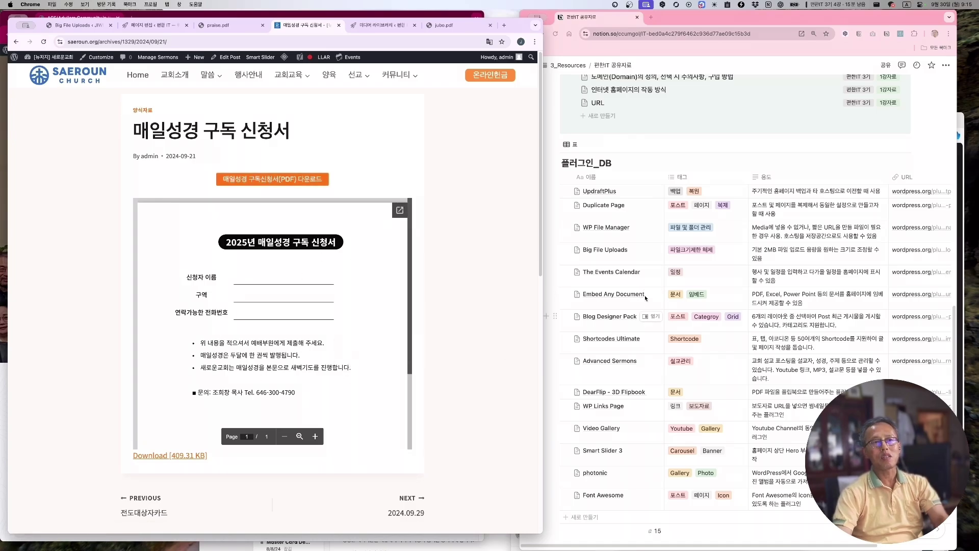
# Step: Bring the DearFlip entry into view in the 플러그인_DB table and open the 주보 page of the saeroun.org site
pyautogui.scroll(-3, 623, 306)
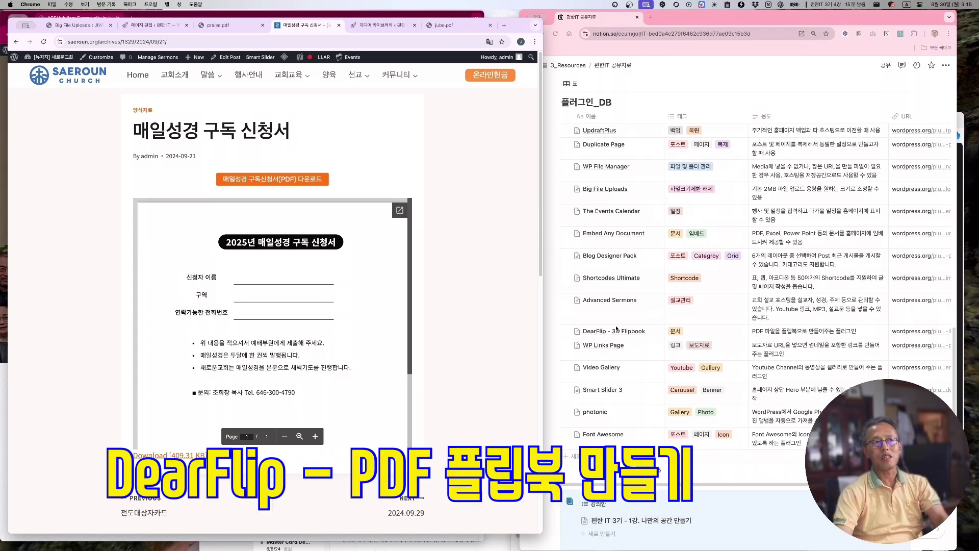
pyautogui.moveTo(404, 82)
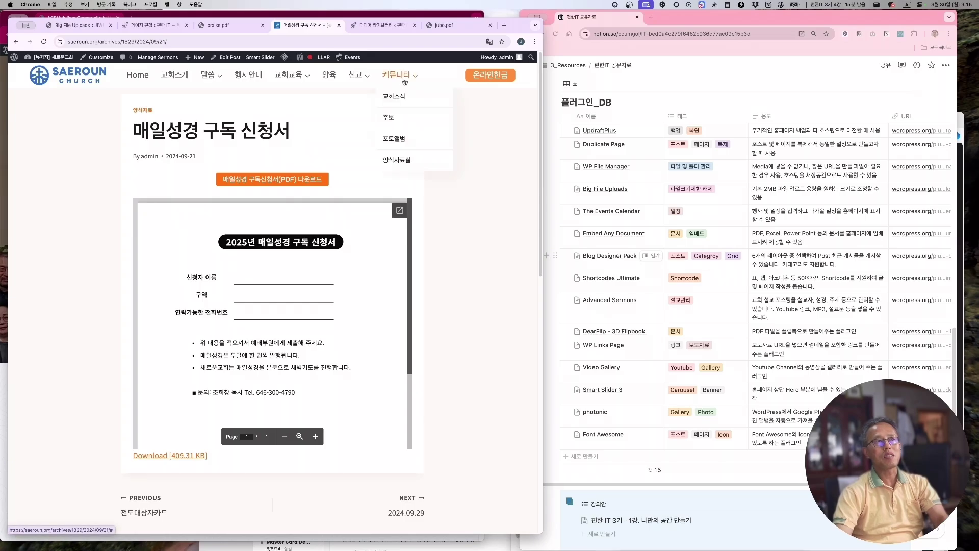
pyautogui.click(391, 118)
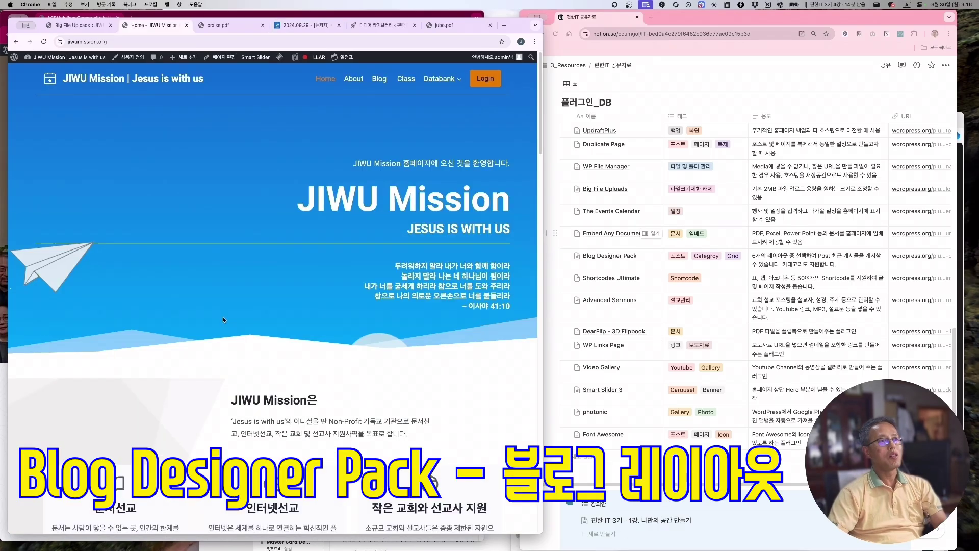
# Step: Open the jiwumission.org dashboard and look through the list of all posts and their categories
pyautogui.scroll(-3, 257, 330)
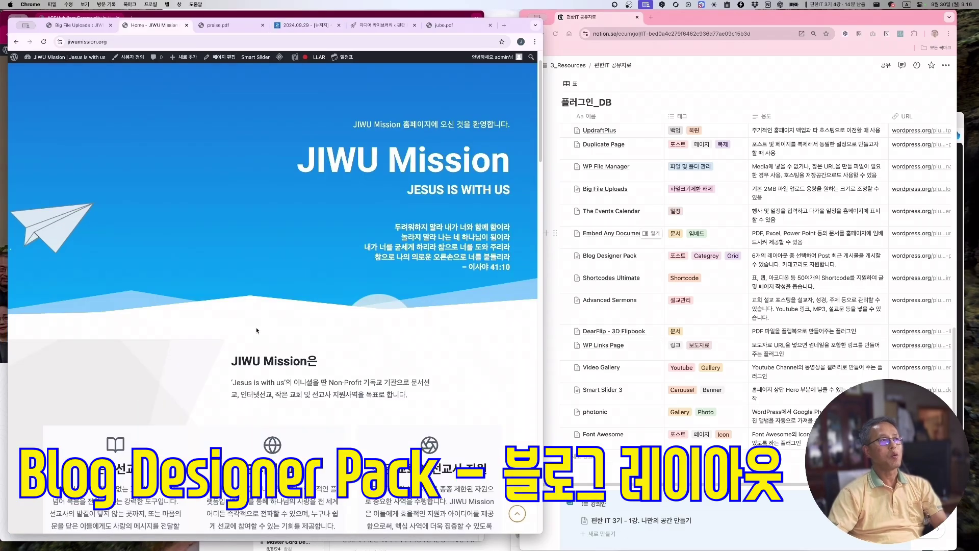
pyautogui.click(69, 56)
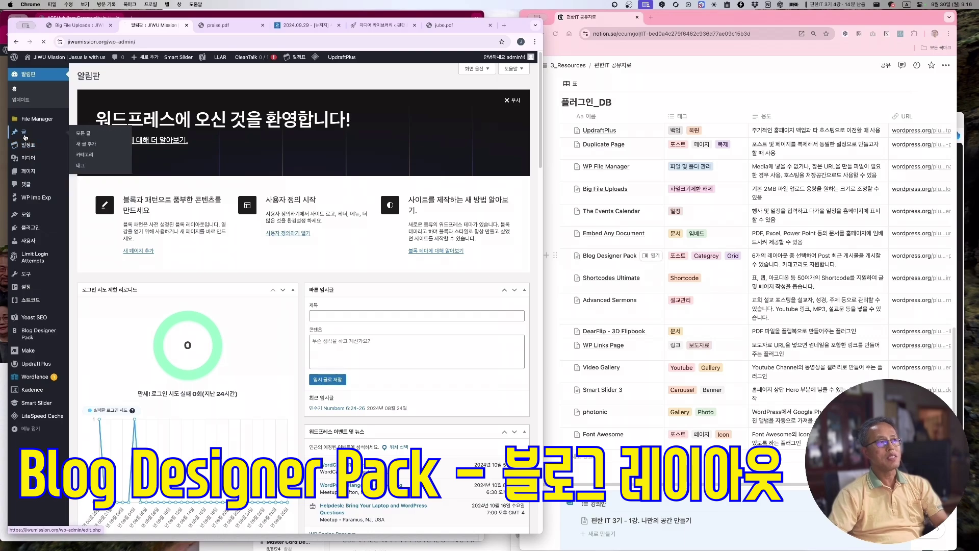
pyautogui.click(24, 134)
pyautogui.scroll(-3, 224, 130)
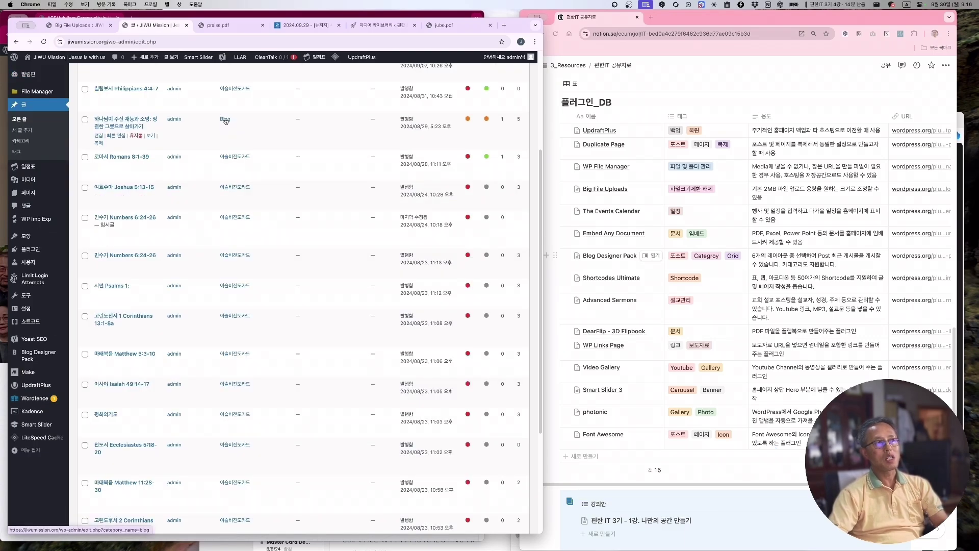
pyautogui.scroll(-2, 263, 464)
pyautogui.scroll(-3, 254, 464)
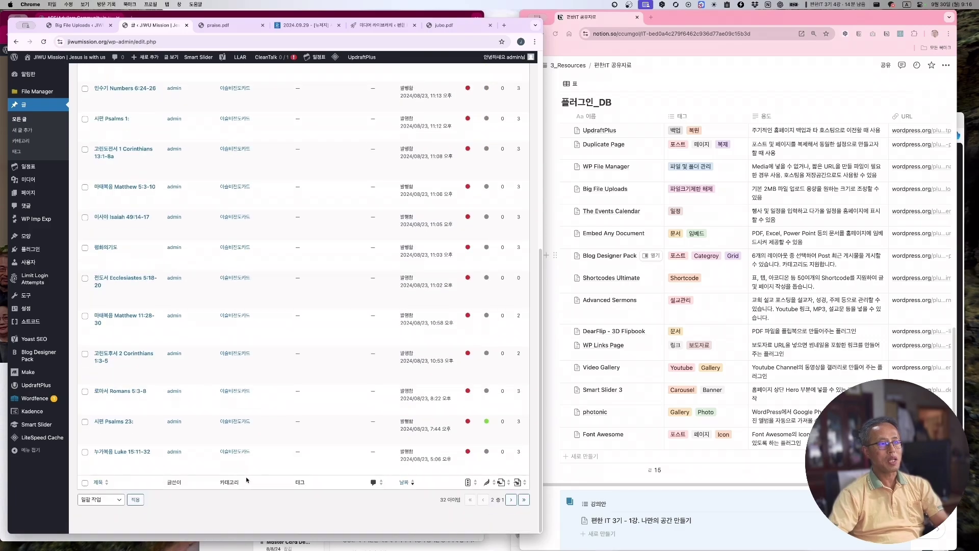
pyautogui.click(246, 476)
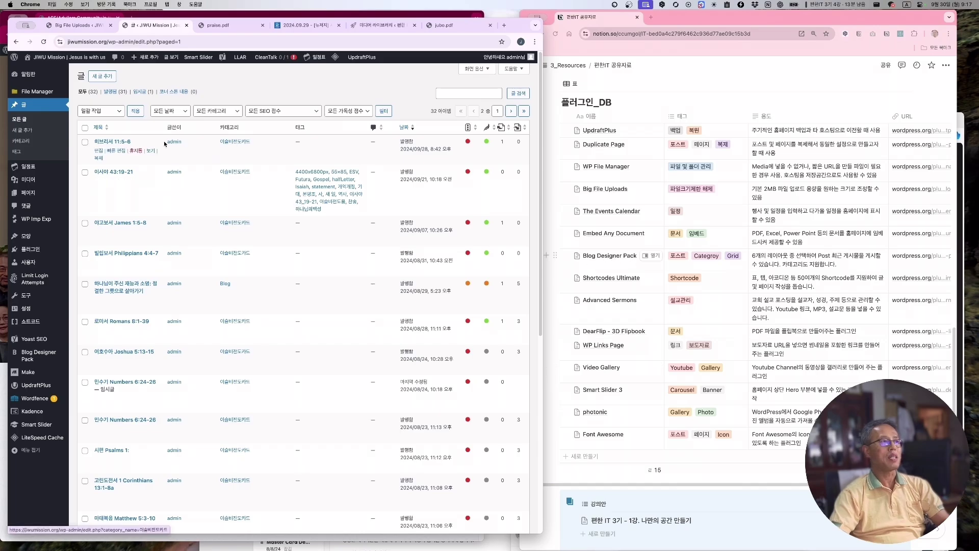
# Step: Open the Blog Designer Pack layouts and create a shortcode from the free Slider layout
pyautogui.click(36, 355)
pyautogui.scroll(-3, 178, 255)
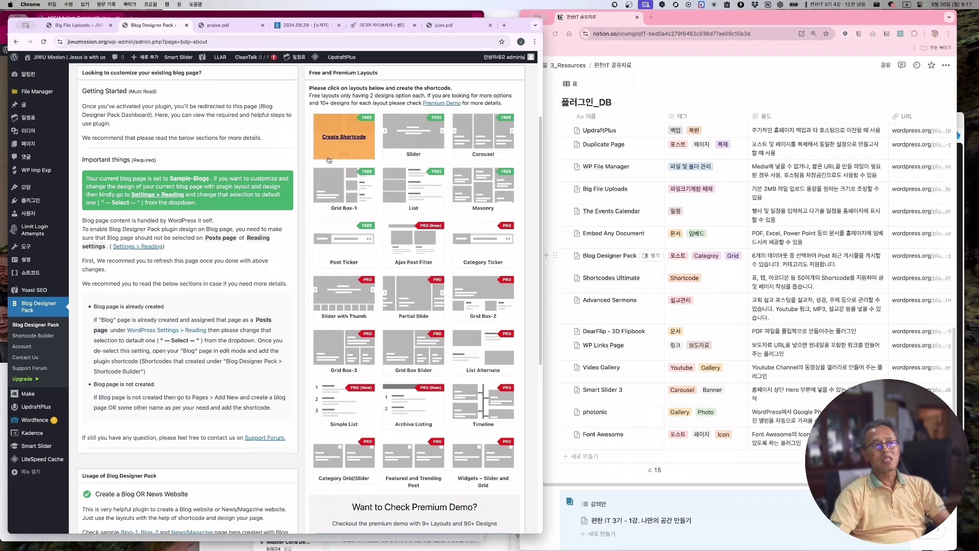
pyautogui.click(423, 146)
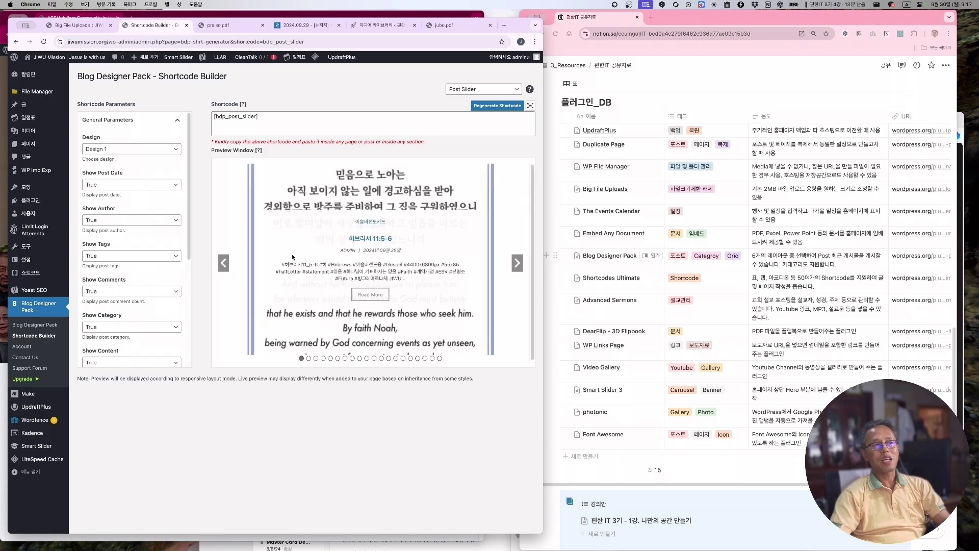
# Step: Advance the post slider preview through several posts in the Shortcode Builder
pyautogui.click(517, 263)
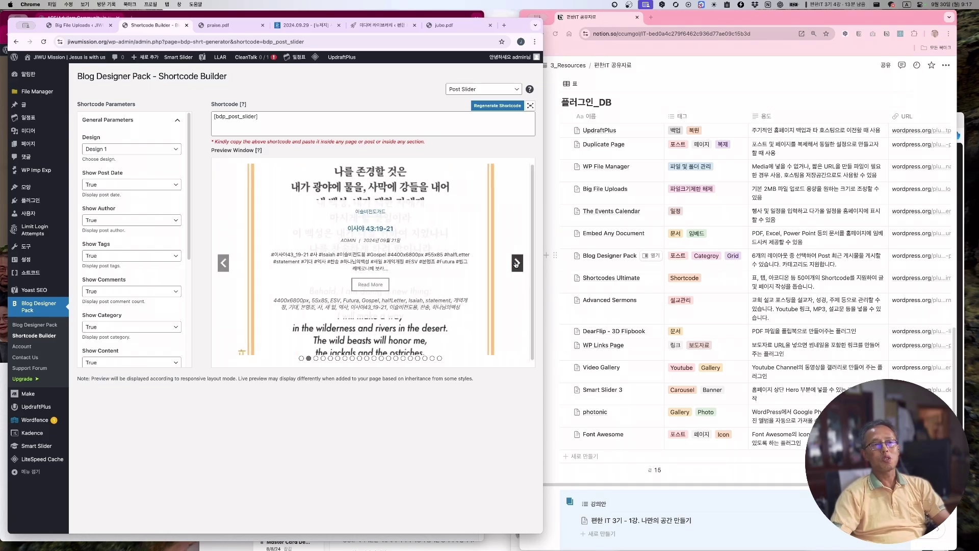
pyautogui.click(516, 263)
pyautogui.click(517, 263)
pyautogui.click(516, 264)
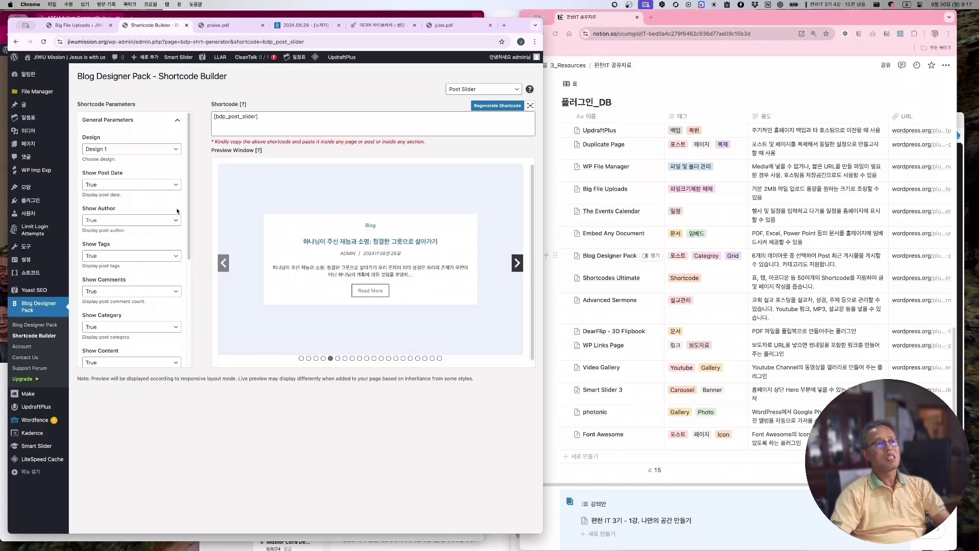
# Step: Set the post slider's design to Design 2 and its image size to medium
pyautogui.click(115, 152)
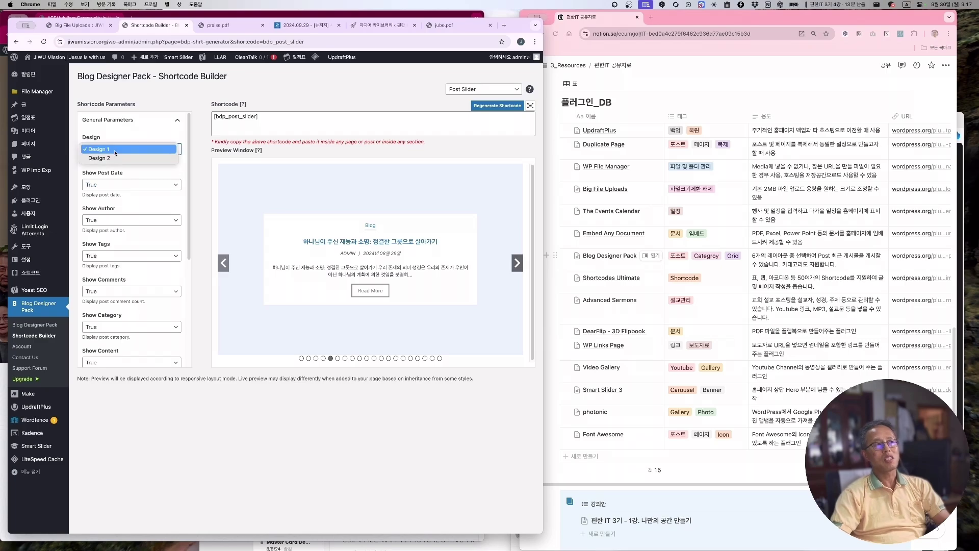
pyautogui.click(112, 158)
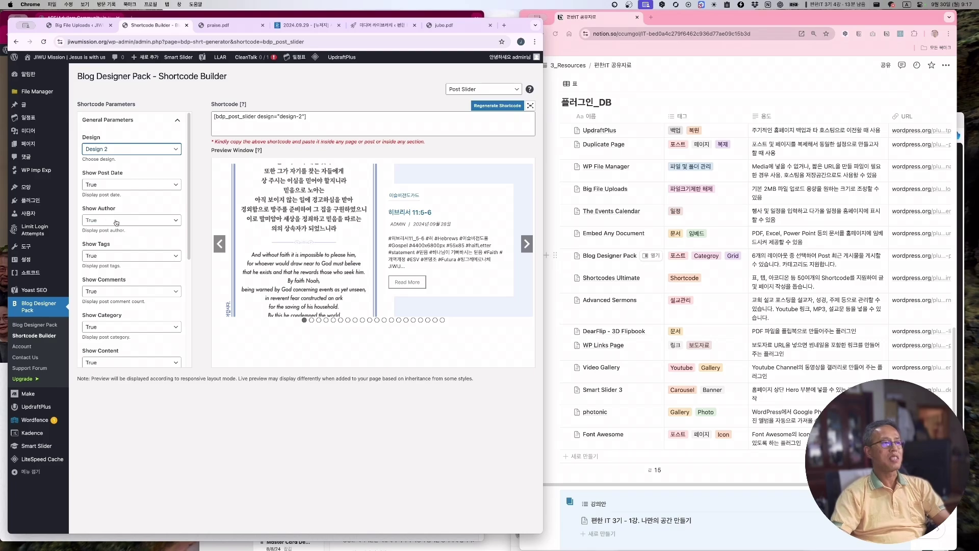
pyautogui.scroll(-3, 125, 260)
pyautogui.scroll(-6, 133, 294)
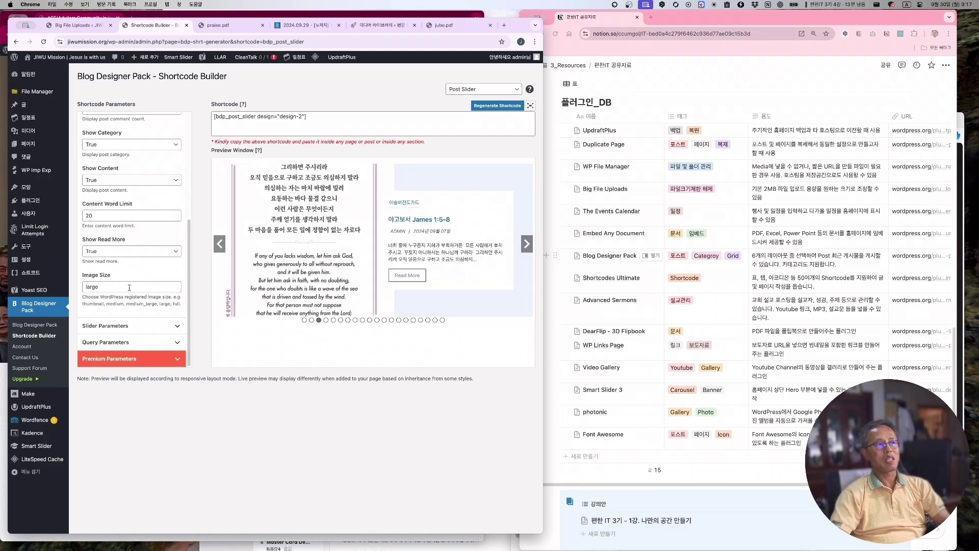
pyautogui.click(123, 286)
pyautogui.doubleClick(118, 285)
pyautogui.write('medium')
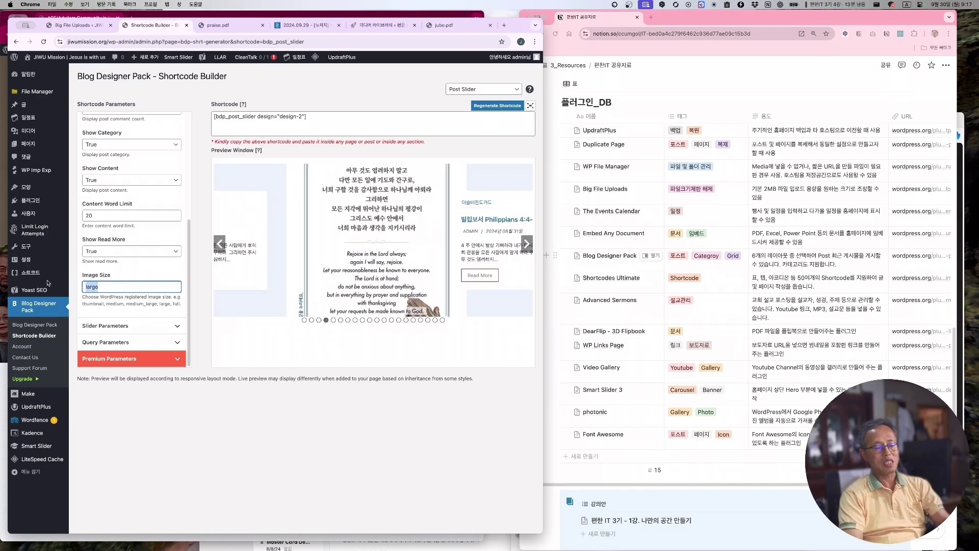
# Step: Review the slider parameters and copy the complete generated post slider shortcode
pyautogui.click(105, 327)
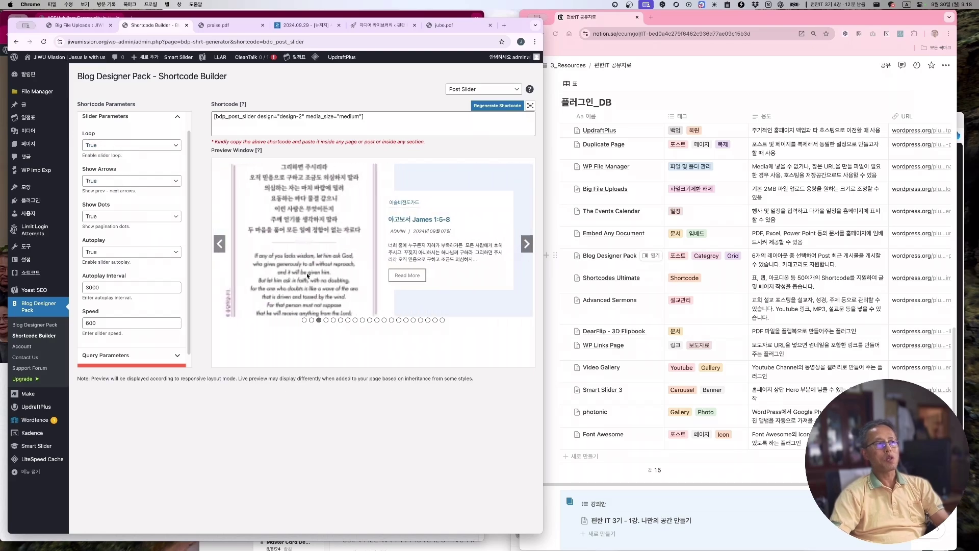
pyautogui.scroll(-1, 131, 316)
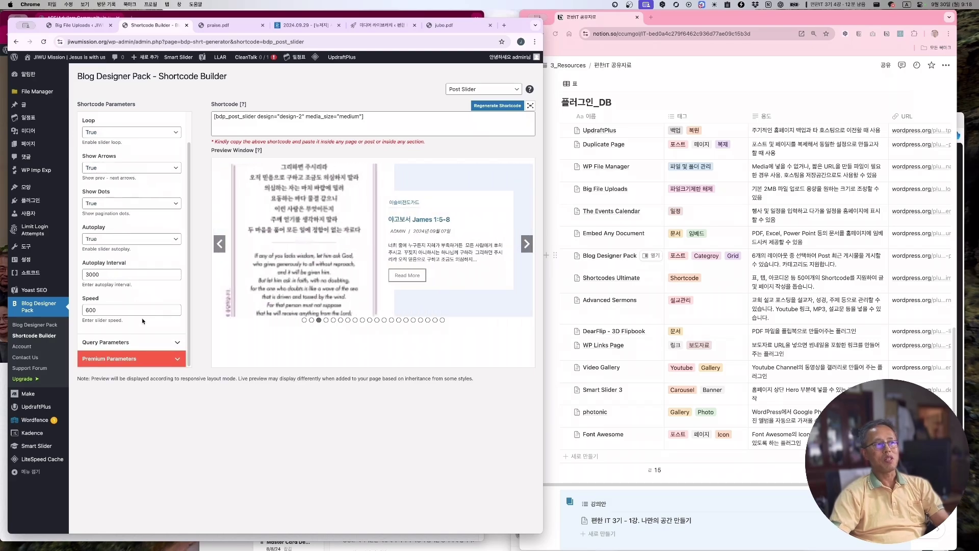
pyautogui.moveTo(364, 117); pyautogui.dragTo(210, 111)
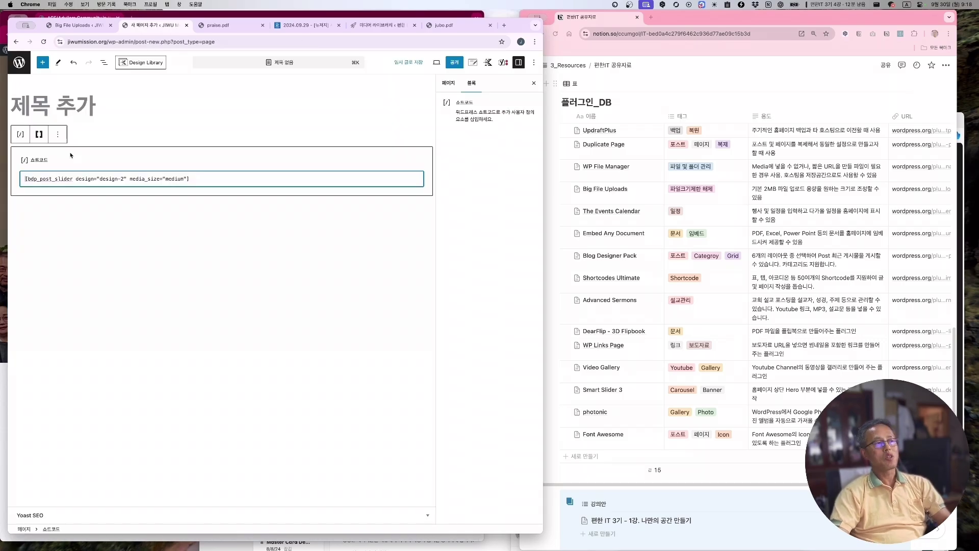
# Step: Publish the new page containing the bdp_post_slider shortcode and advance the slider on the live page
pyautogui.click(455, 63)
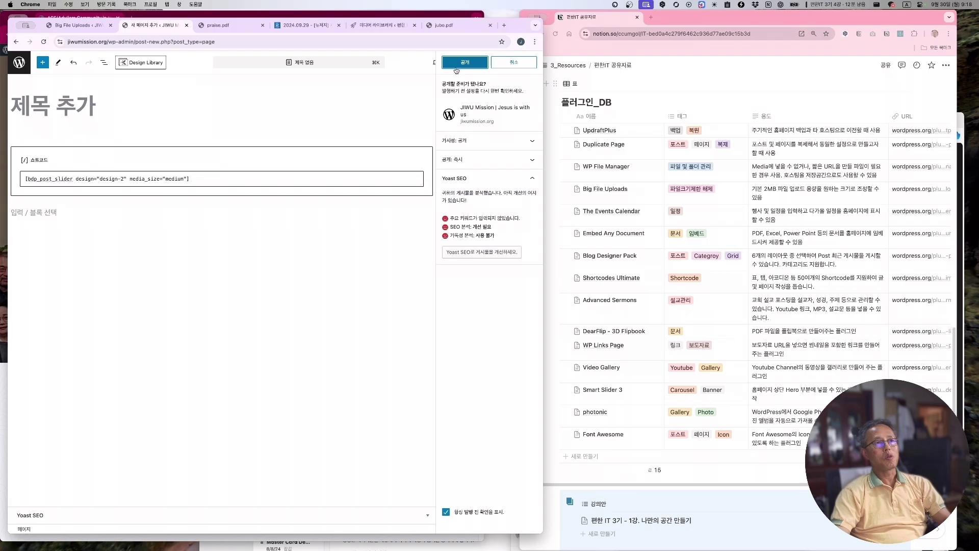
pyautogui.click(458, 63)
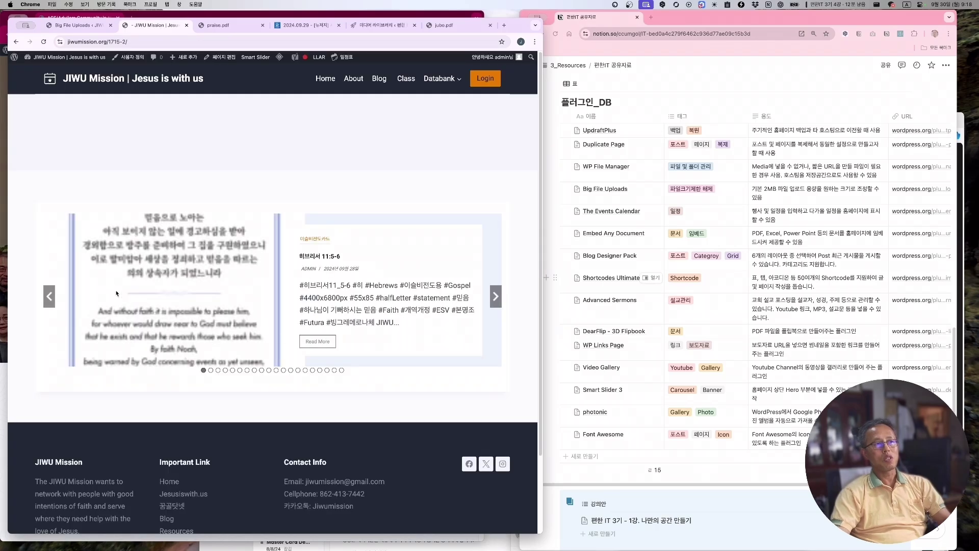
pyautogui.click(496, 296)
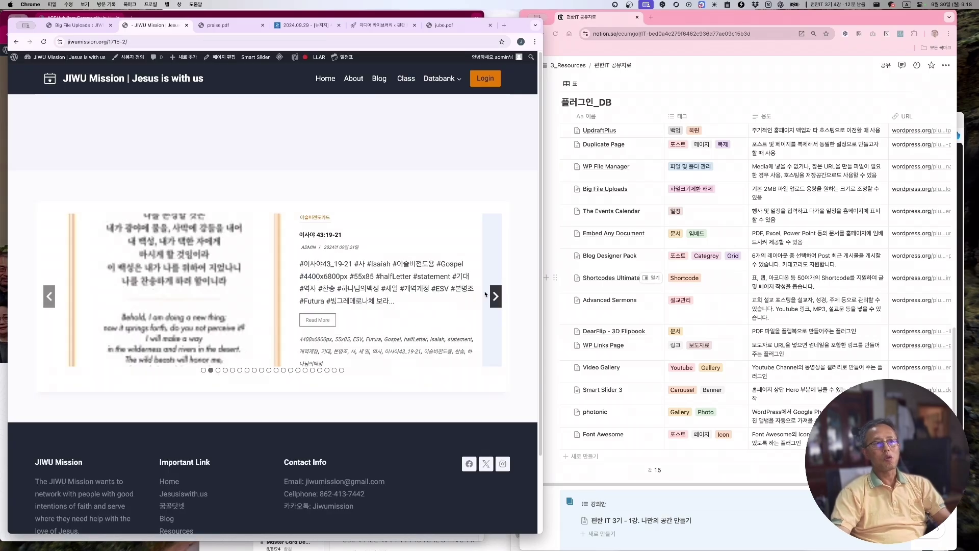
pyautogui.click(494, 300)
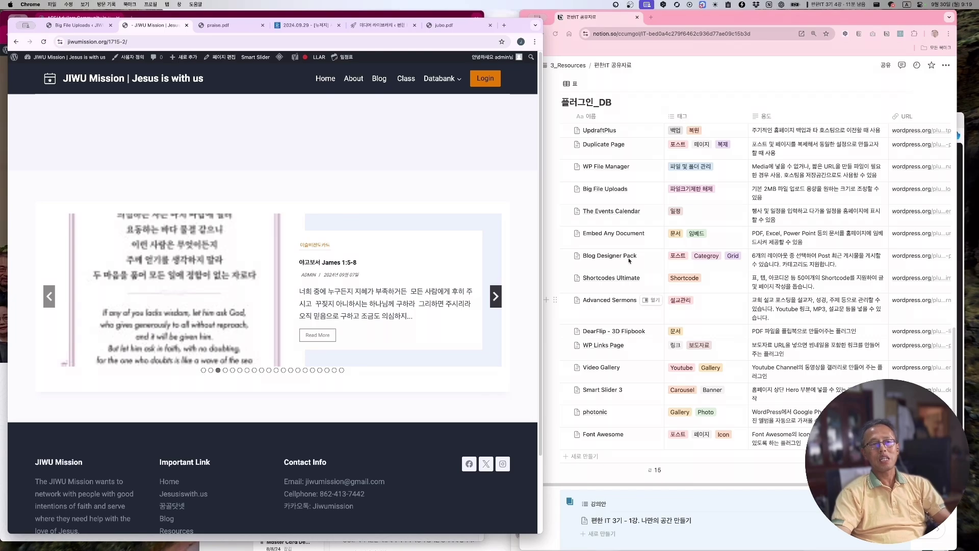
# Step: Open the 2024.09.29 sermon '네 개의 제단' from the saeroun.org sermons archive and look through its video and text
pyautogui.scroll(-2, 629, 263)
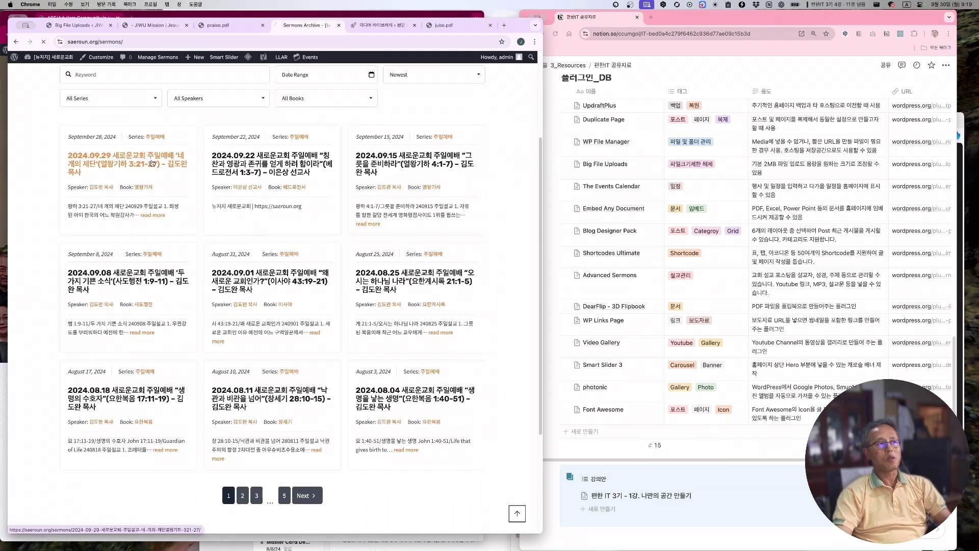
pyautogui.click(152, 164)
pyautogui.scroll(-5, 298, 296)
pyautogui.scroll(-10, 298, 295)
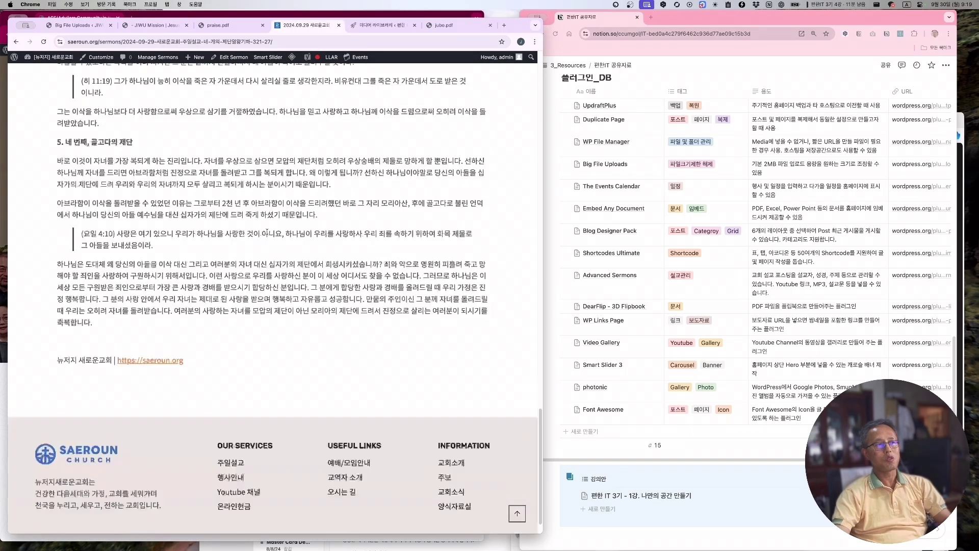
pyautogui.scroll(15, 267, 232)
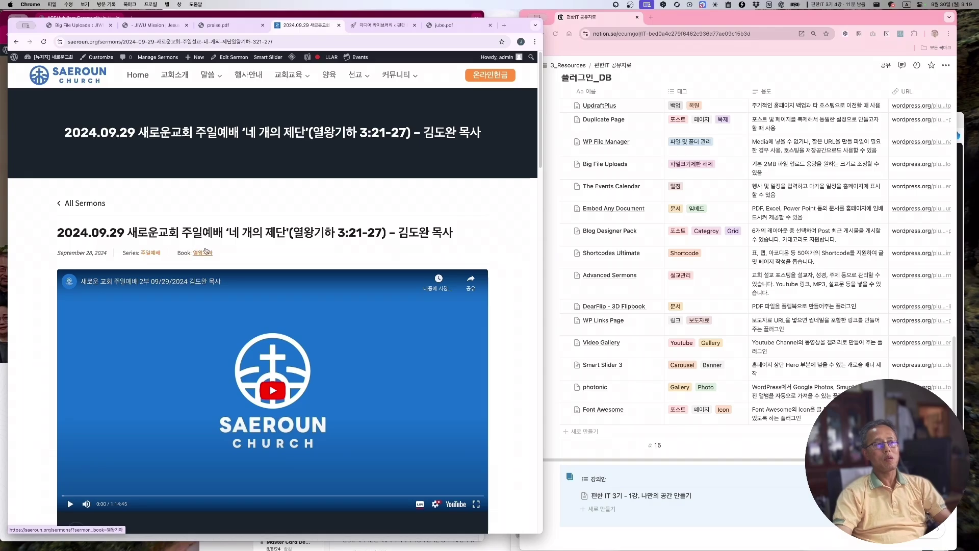
pyautogui.scroll(-5, 423, 277)
pyautogui.scroll(-6, 423, 277)
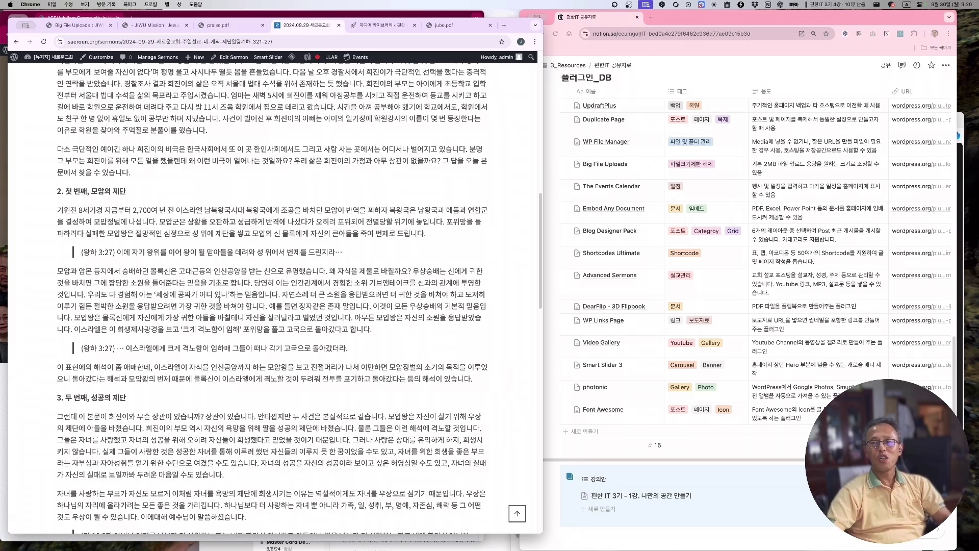
# Step: Read through the remaining sections of the '네 개의 제단' sermon text and return to the beginning
pyautogui.scroll(-8, 220, 299)
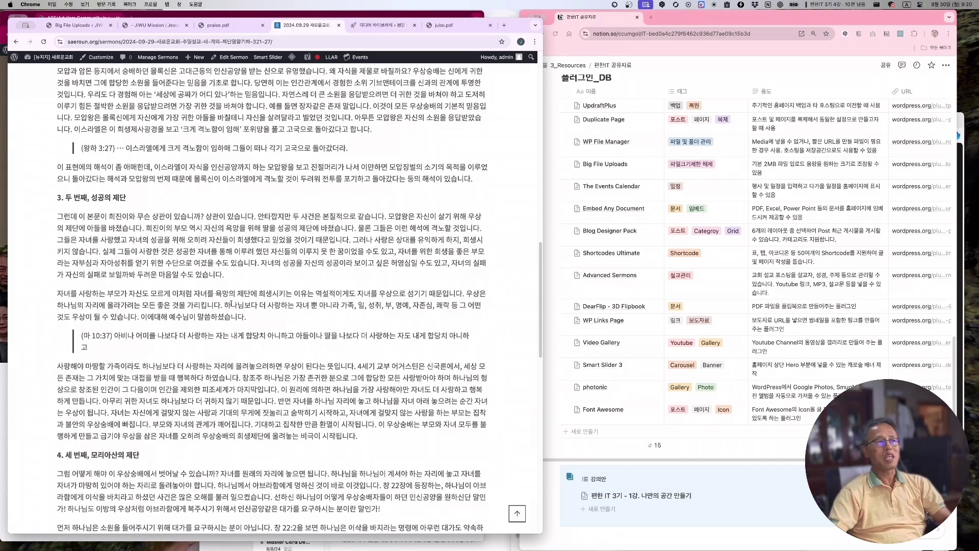
pyautogui.scroll(-5, 231, 303)
pyautogui.scroll(15, 232, 303)
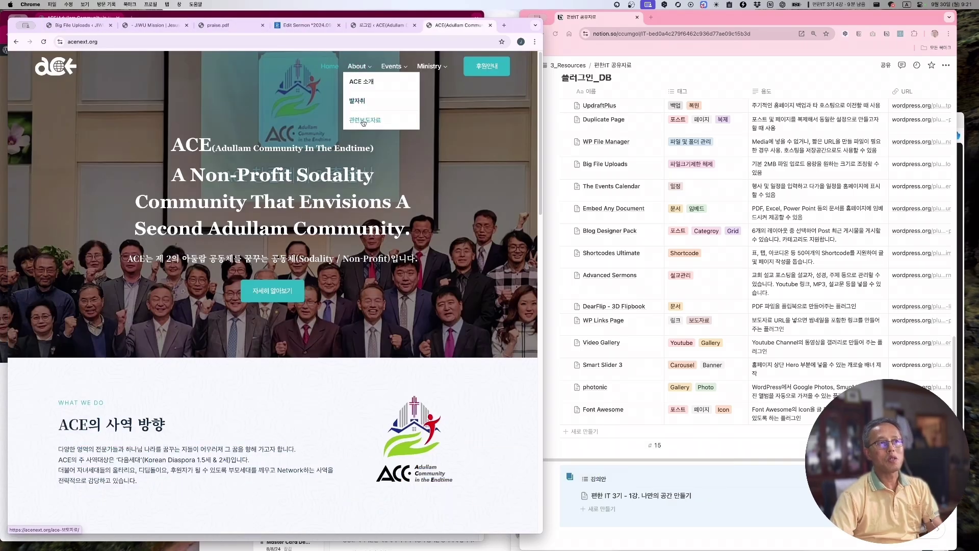
# Step: Open the 관련보도자료 page of the ACE site and look through its grid of press article thumbnails
pyautogui.click(363, 121)
pyautogui.scroll(-10, 382, 336)
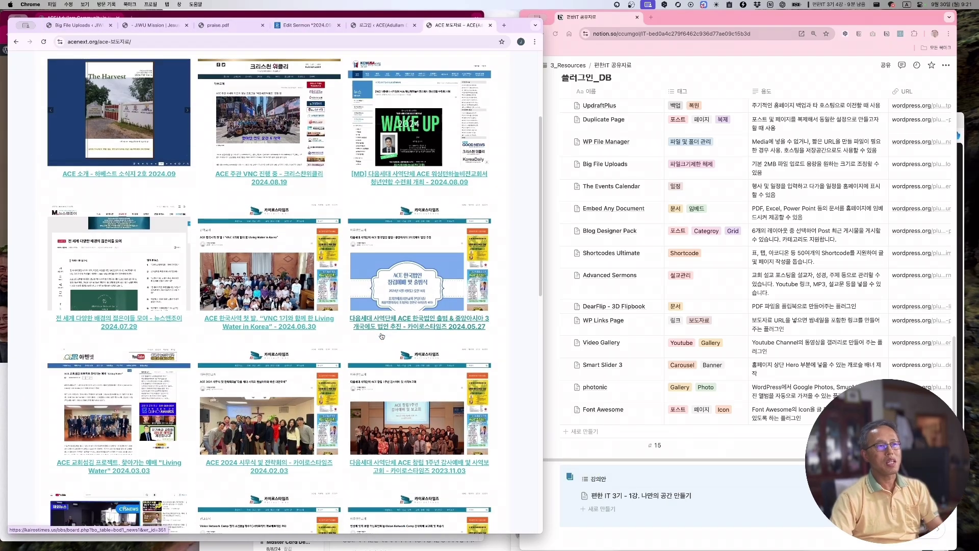
pyautogui.scroll(-5, 315, 369)
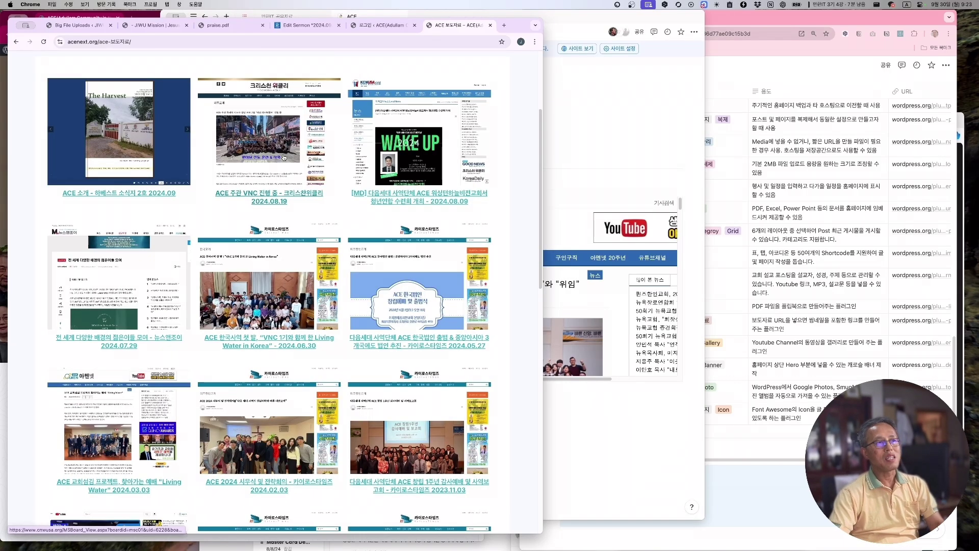
# Step: Open the 크리스천위클리 2024.08.19 VNC article from the press grid, look through it and return to the ACE 보도자료 page
pyautogui.click(282, 155)
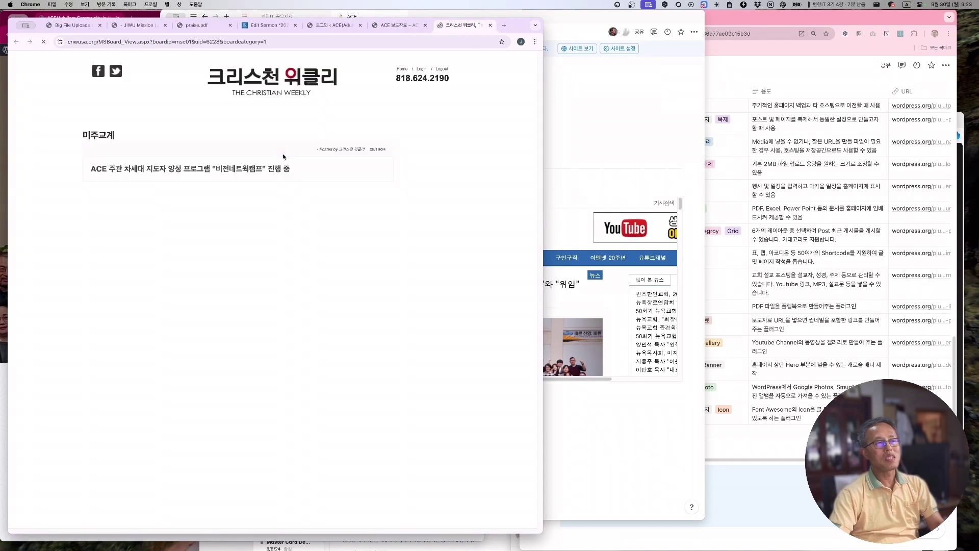
pyautogui.scroll(-5, 324, 412)
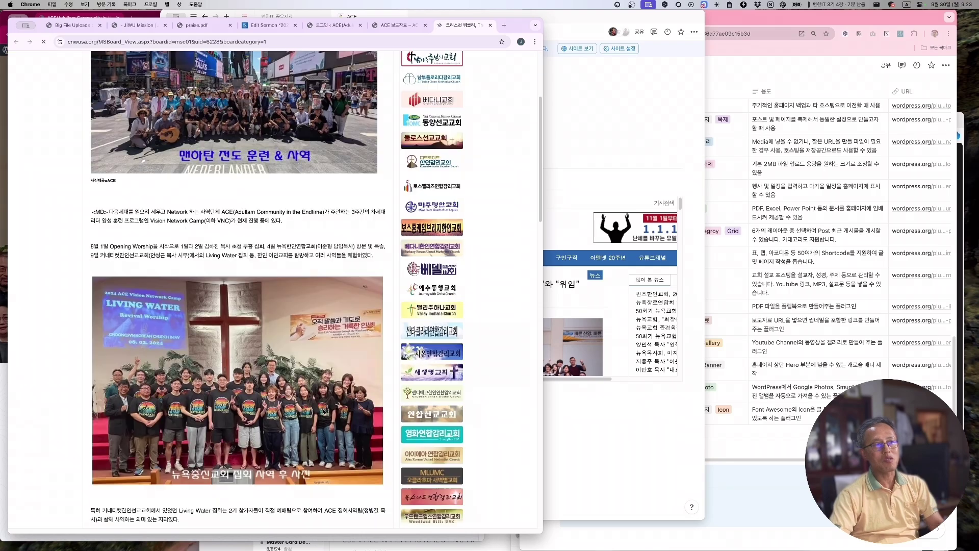
pyautogui.scroll(-10, 324, 412)
pyautogui.scroll(15, 255, 255)
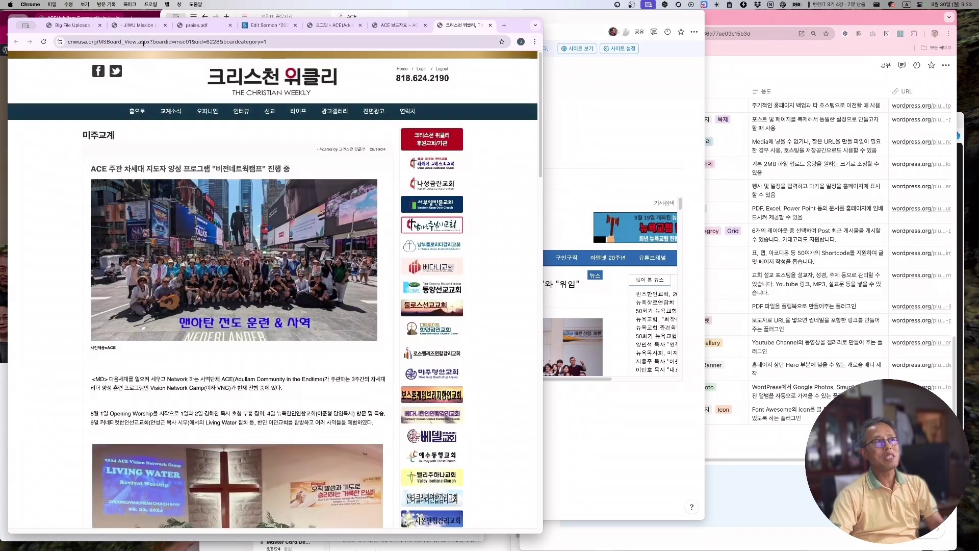
pyautogui.click(399, 25)
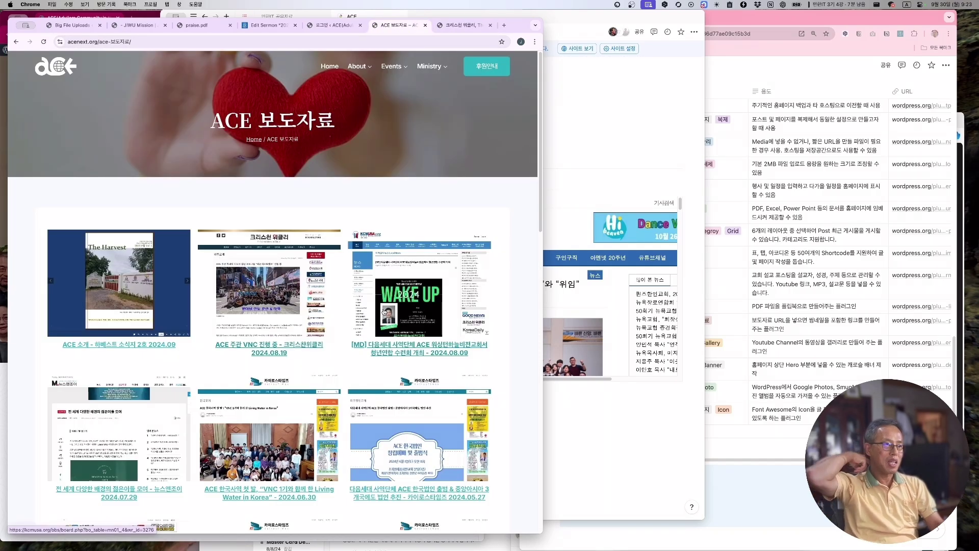
# Step: Switch to Notion, open the article 'ACE 3주간의 차세대 리더 양성 훈련 프로그램 VNC 2기 마쳐', look through it and select its whole content
pyautogui.click(567, 235)
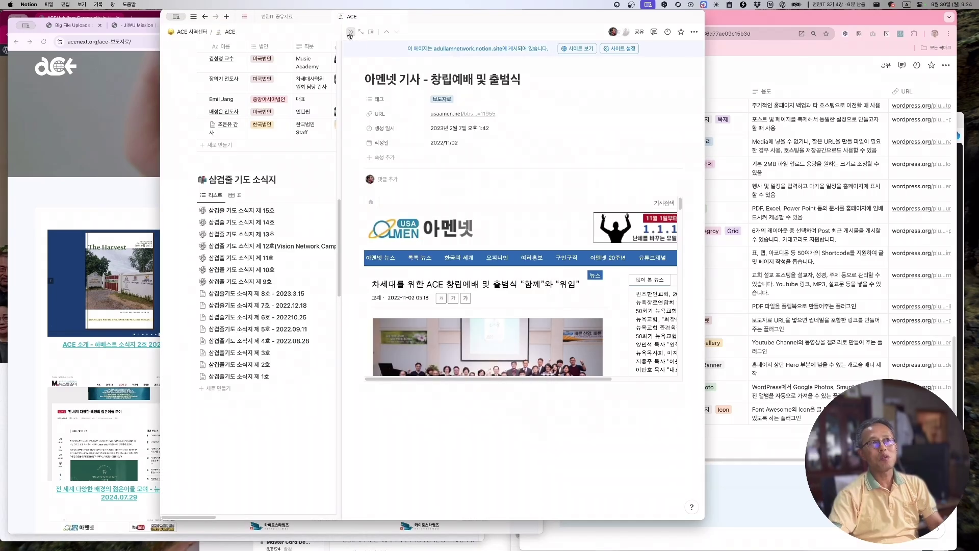
pyautogui.press('Escape')
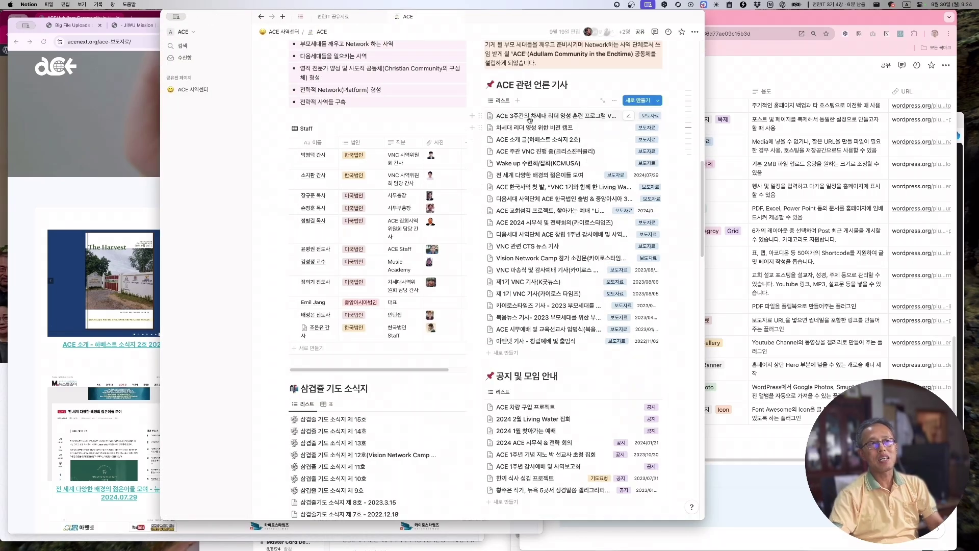
pyautogui.click(527, 116)
pyautogui.scroll(-5, 540, 321)
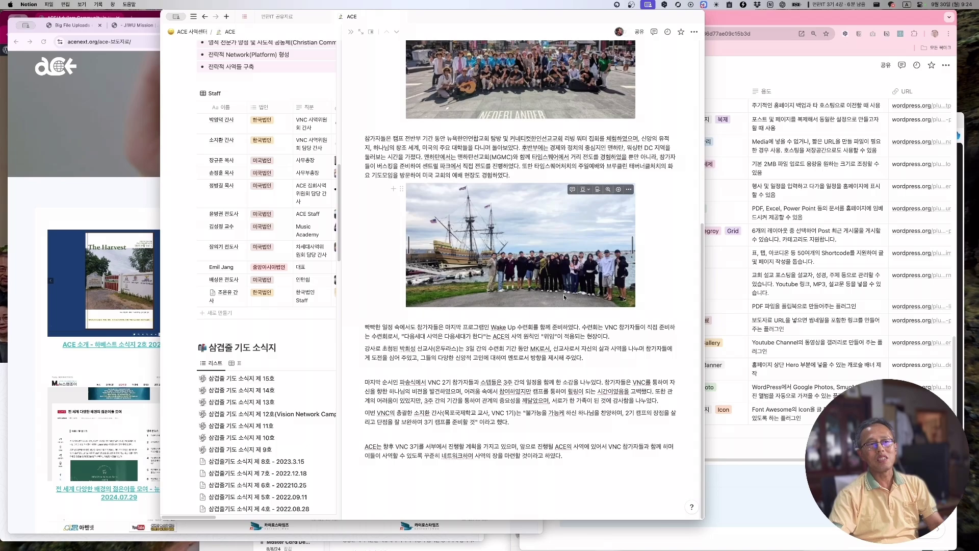
pyautogui.scroll(5, 553, 380)
pyautogui.press('super+a')
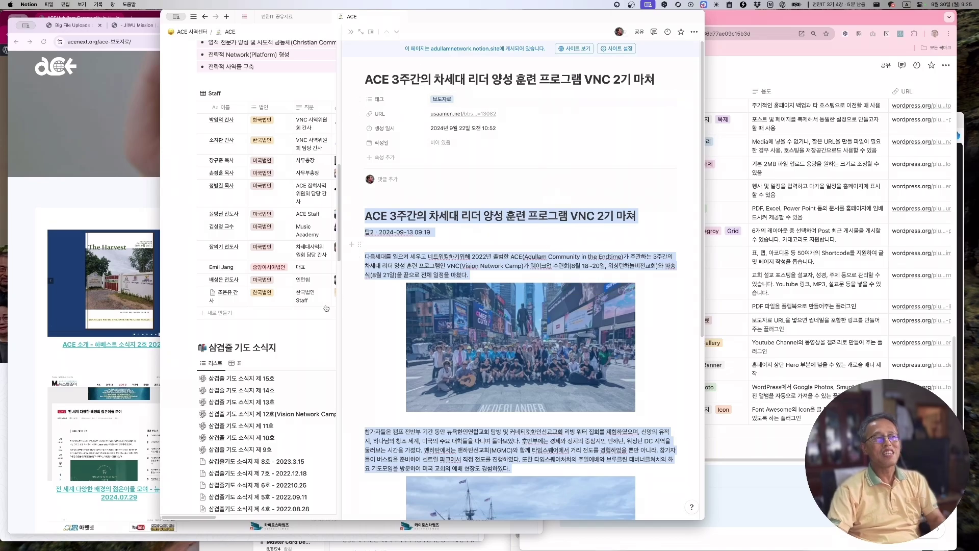
# Step: Return to the ACE 보도자료 page in the browser and look through its linked article thumbnails again
pyautogui.click(127, 197)
pyautogui.click(787, 79)
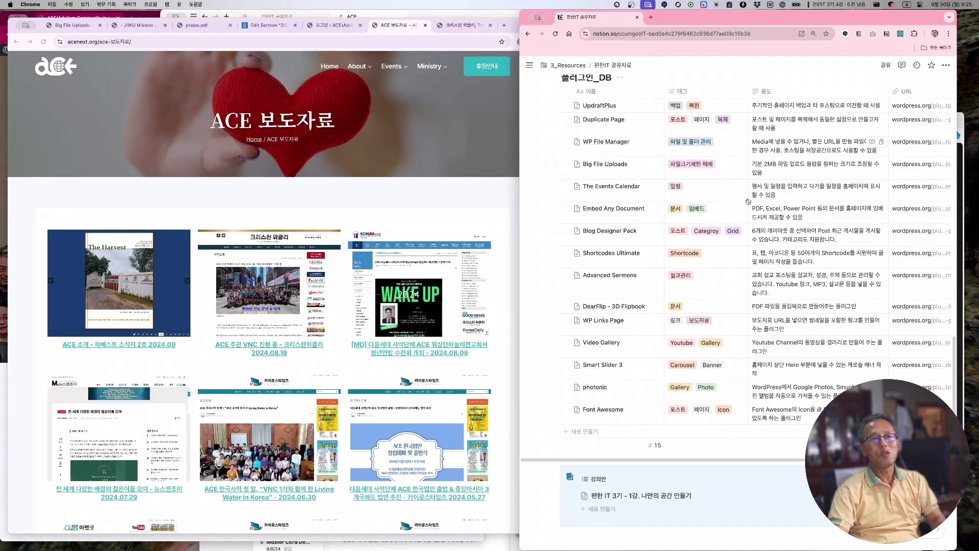
pyautogui.click(278, 345)
pyautogui.scroll(-5, 278, 345)
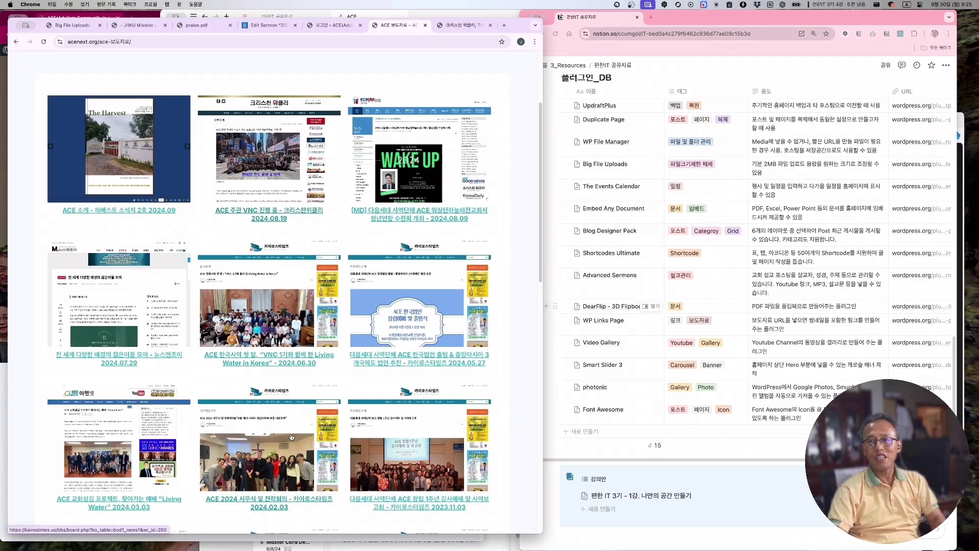
pyautogui.scroll(-4, 296, 312)
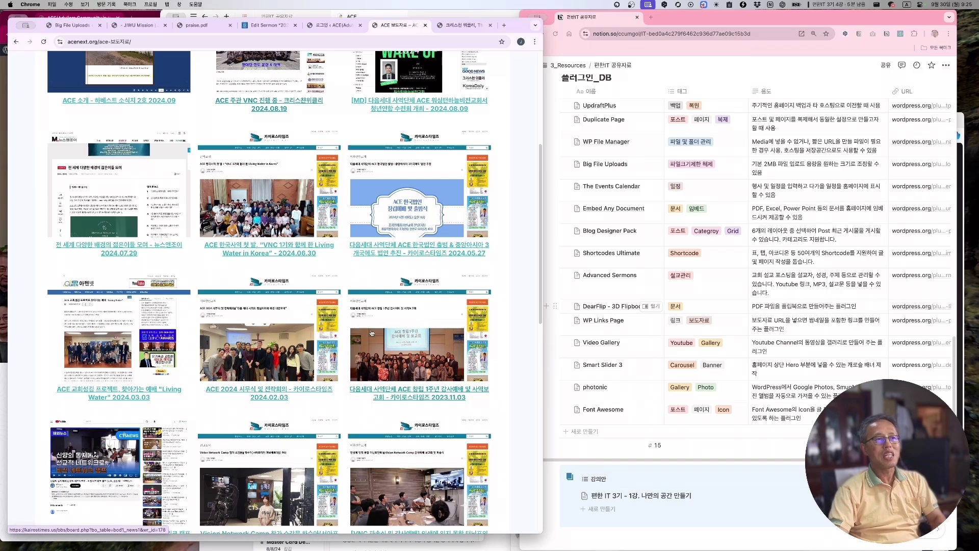
pyautogui.scroll(9, 297, 312)
# Step: Copy the 아멘넷 VNC 2기 article's web address and use it as the Link Url of a new WP Links Page link
pyautogui.click(334, 25)
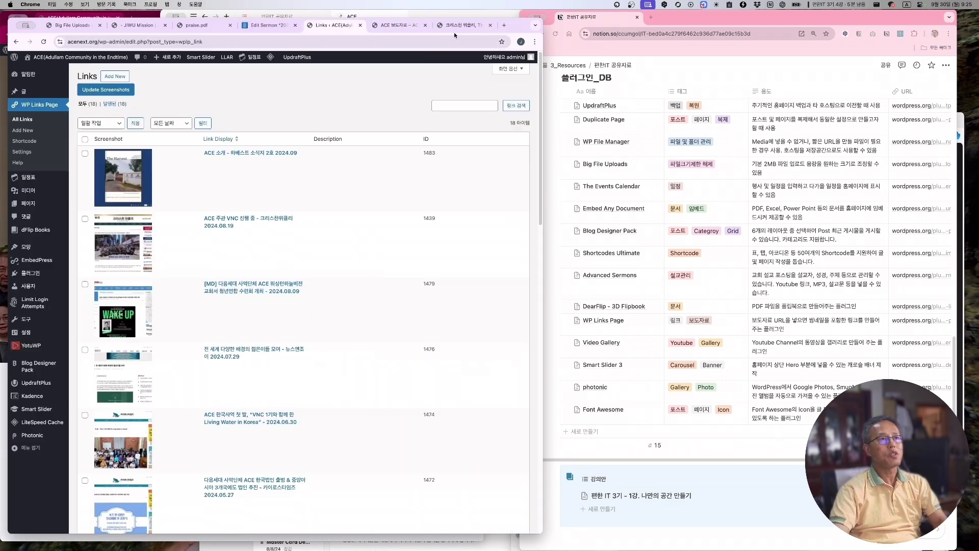
pyautogui.click(458, 27)
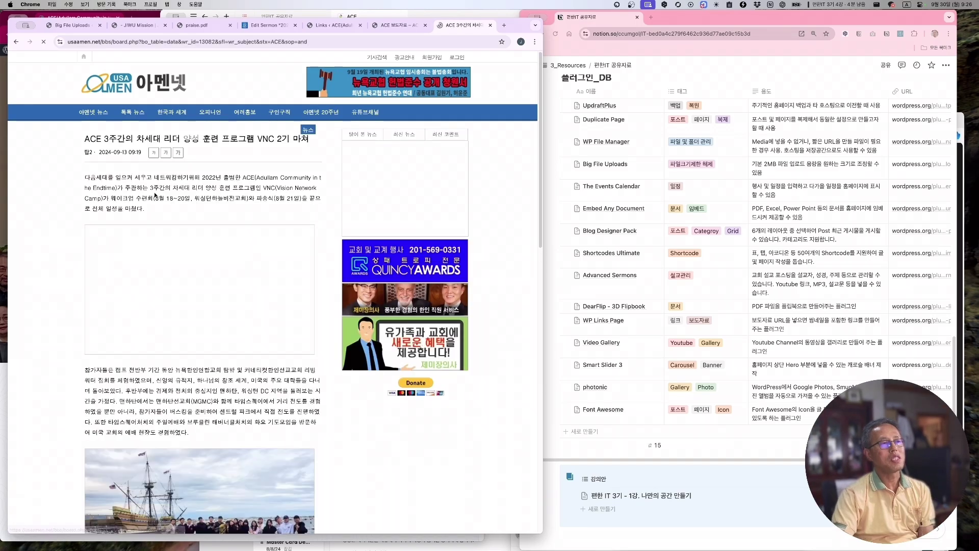
pyautogui.click(320, 42)
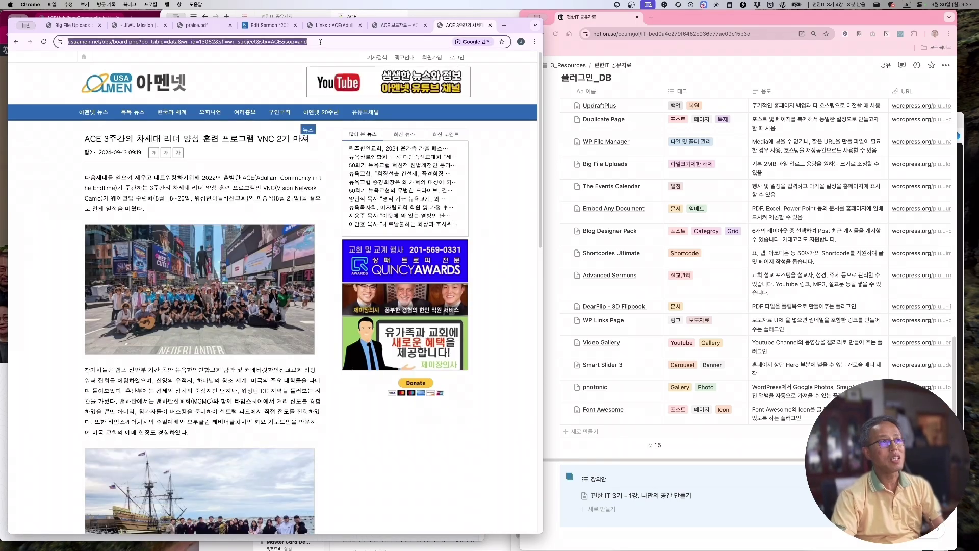
pyautogui.click(345, 29)
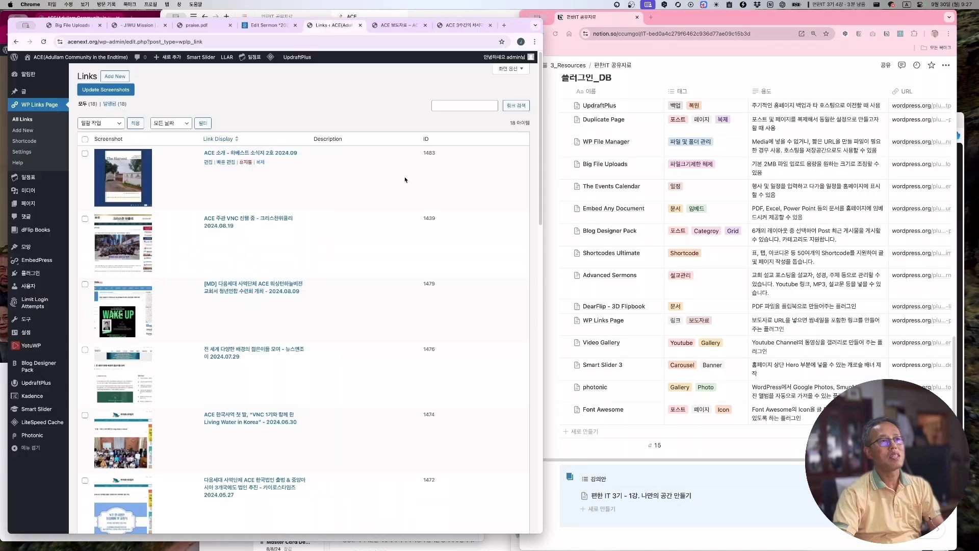
pyautogui.click(115, 93)
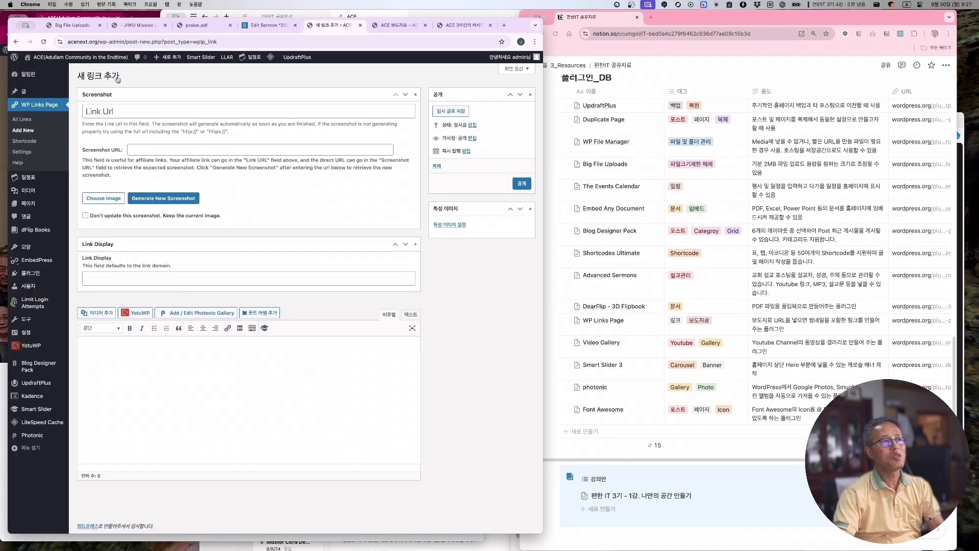
pyautogui.click(142, 111)
pyautogui.press('super+v')
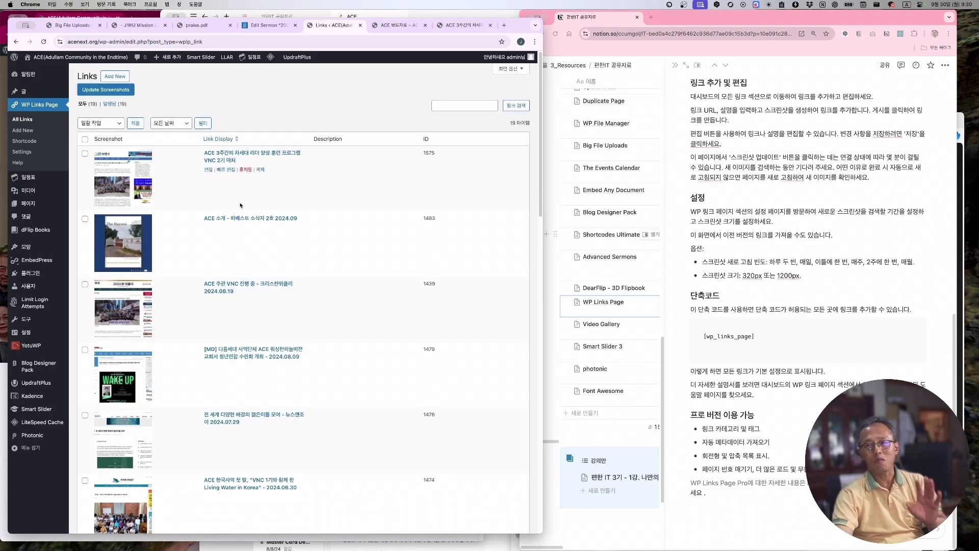
# Step: Check the added VNC 2기 article on the ACE 보도자료 page, return to the links list and open the Video Gallery entry
pyautogui.hotkey('ctrl', 'Tab')
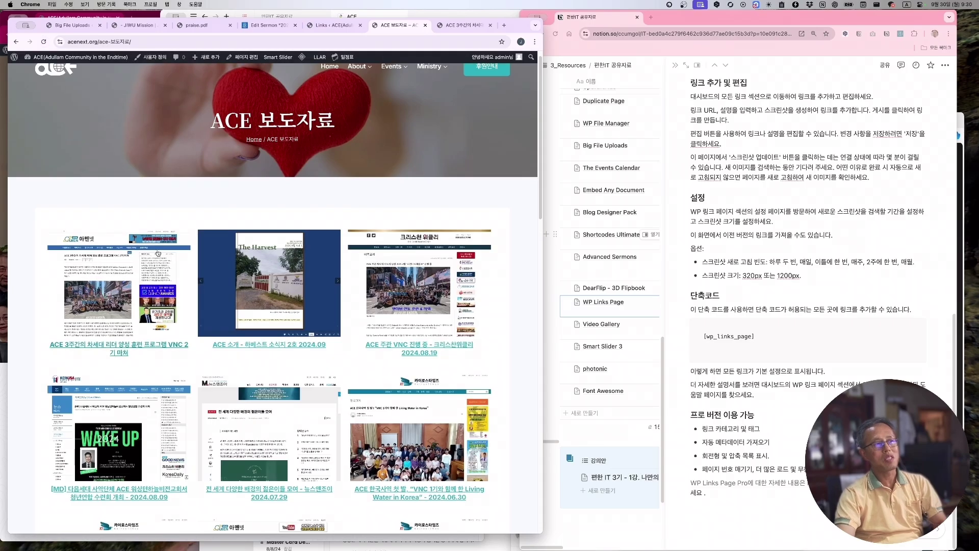
pyautogui.scroll(-4, 439, 363)
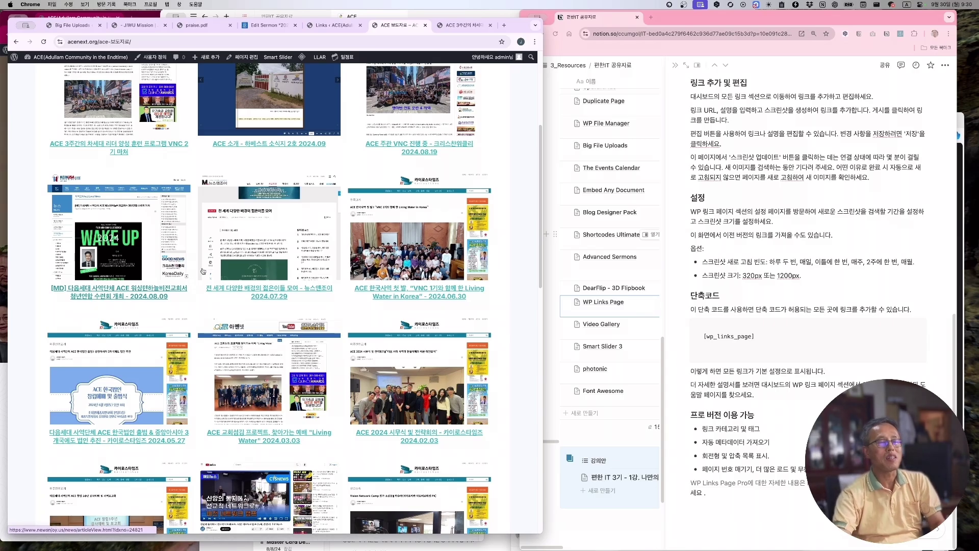
pyautogui.scroll(3, 245, 204)
pyautogui.hotkey('ctrl', 'shift', 'Tab')
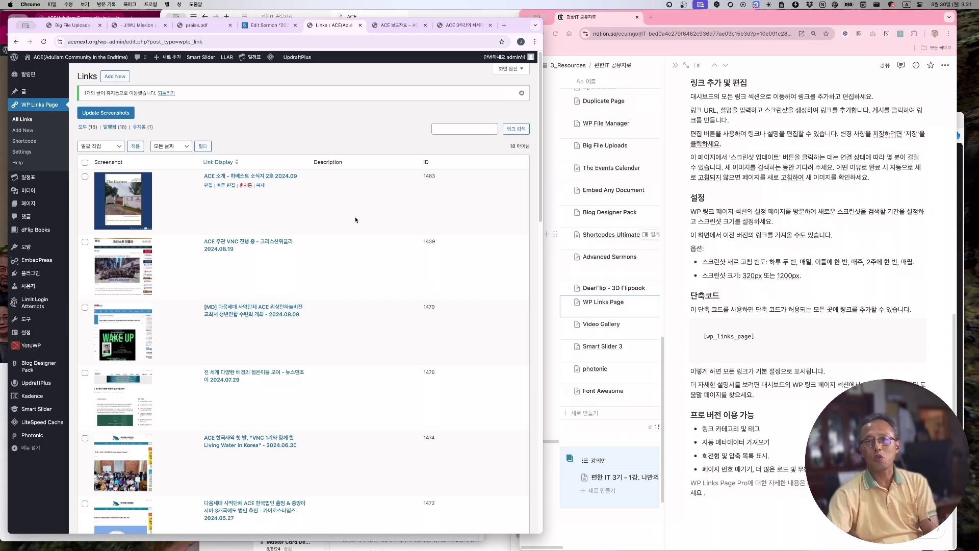
pyautogui.click(620, 345)
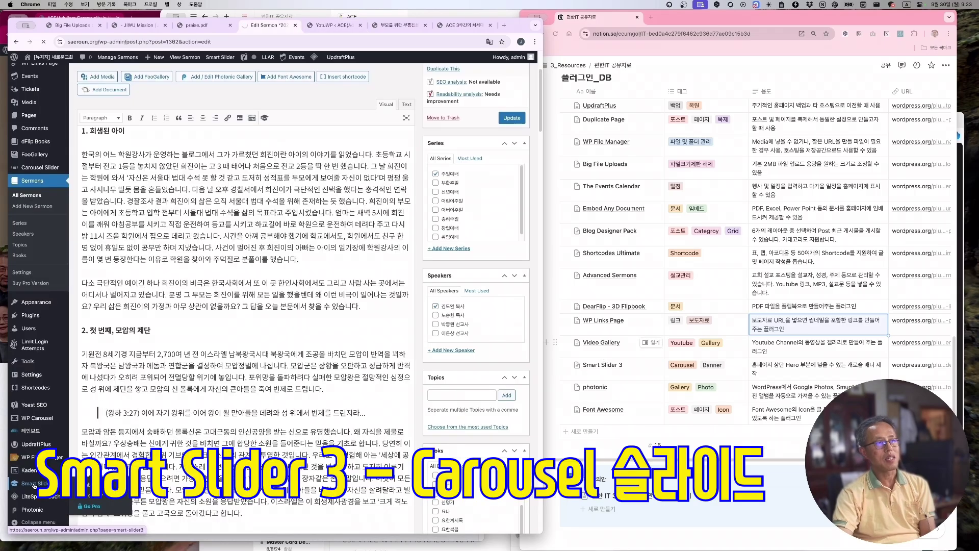
# Step: Open Smart Slider for the Saeroun site, advance the homepage banner carousel and return to the slider projects
pyautogui.click(35, 484)
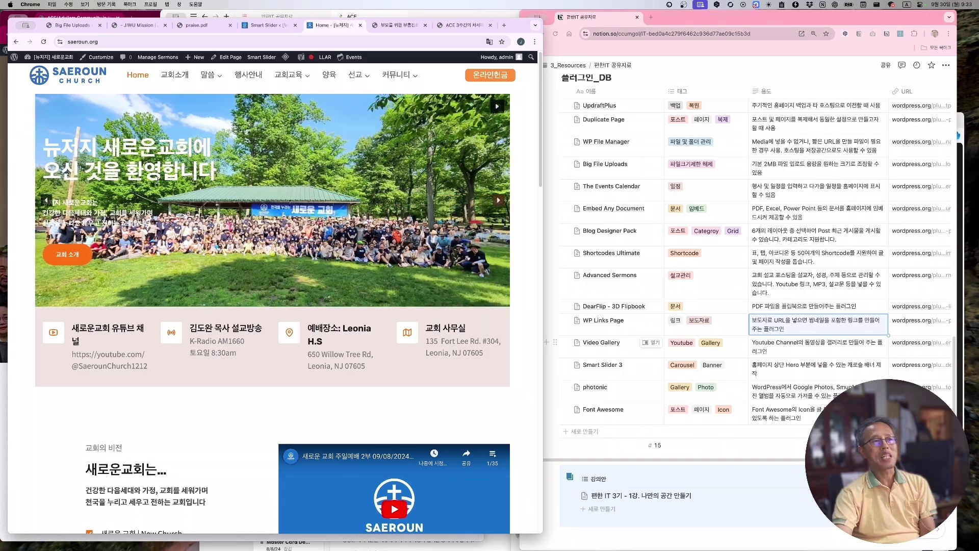
pyautogui.click(500, 202)
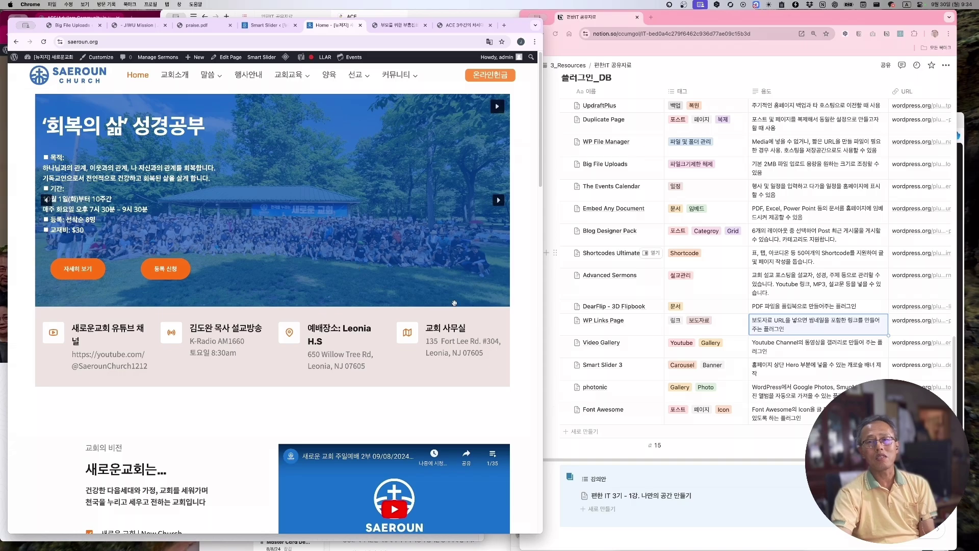
pyautogui.click(276, 29)
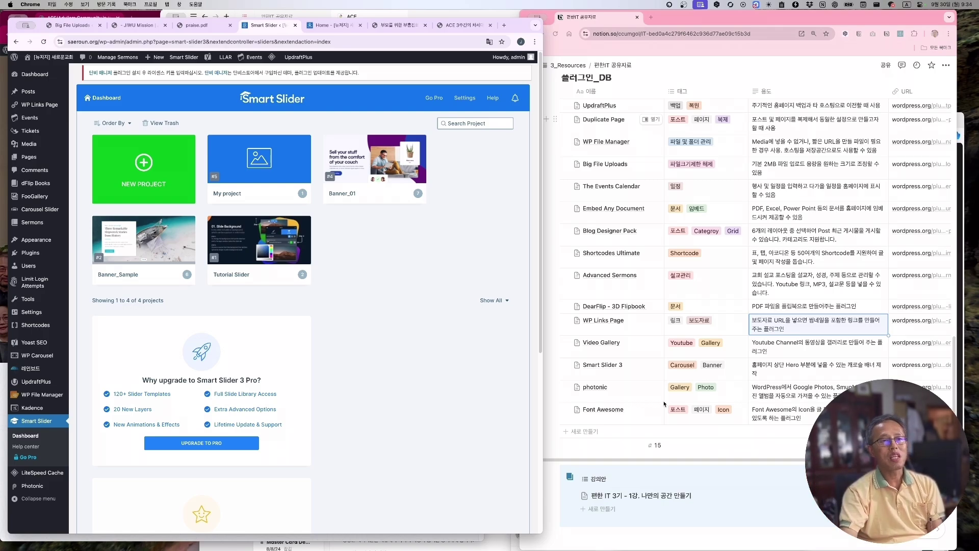
# Step: Open the photonic entry in the plugin database and read through its Google Photos API setup guide and screenshots
pyautogui.click(652, 388)
pyautogui.scroll(-10, 747, 383)
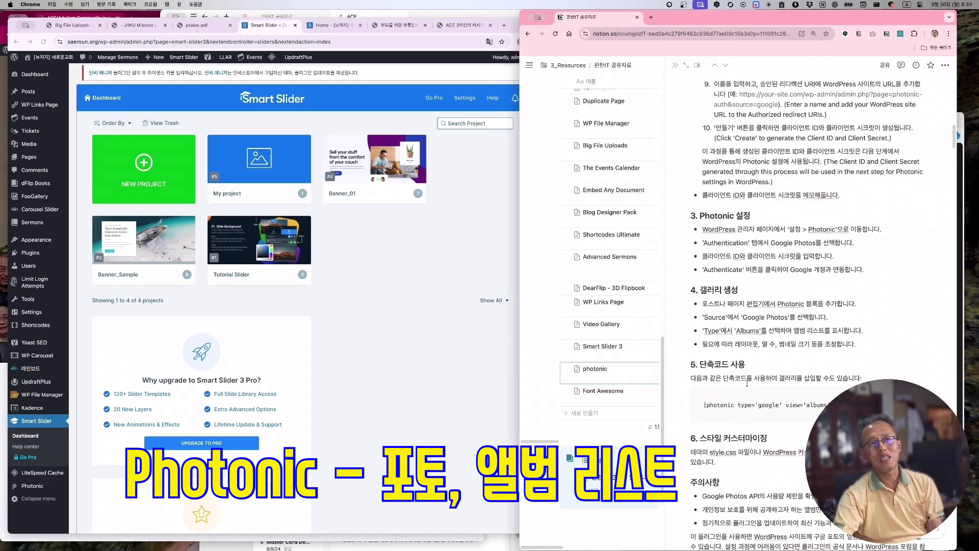
pyautogui.scroll(-15, 747, 384)
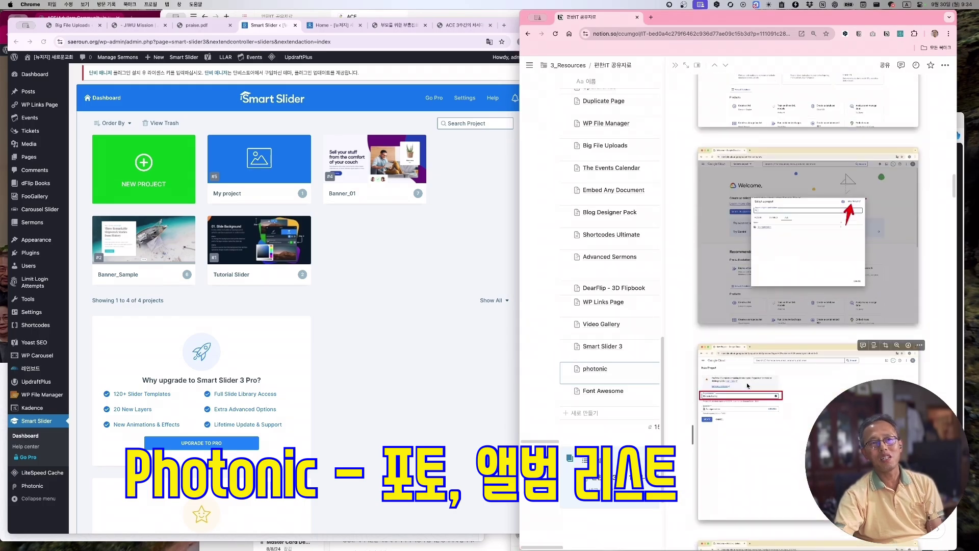
pyautogui.scroll(-15, 747, 385)
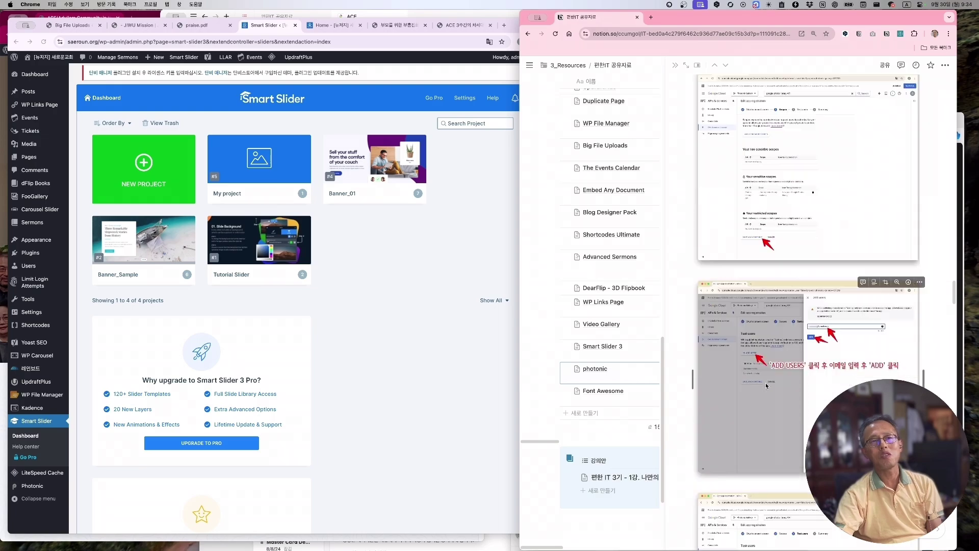
pyautogui.scroll(-15, 766, 385)
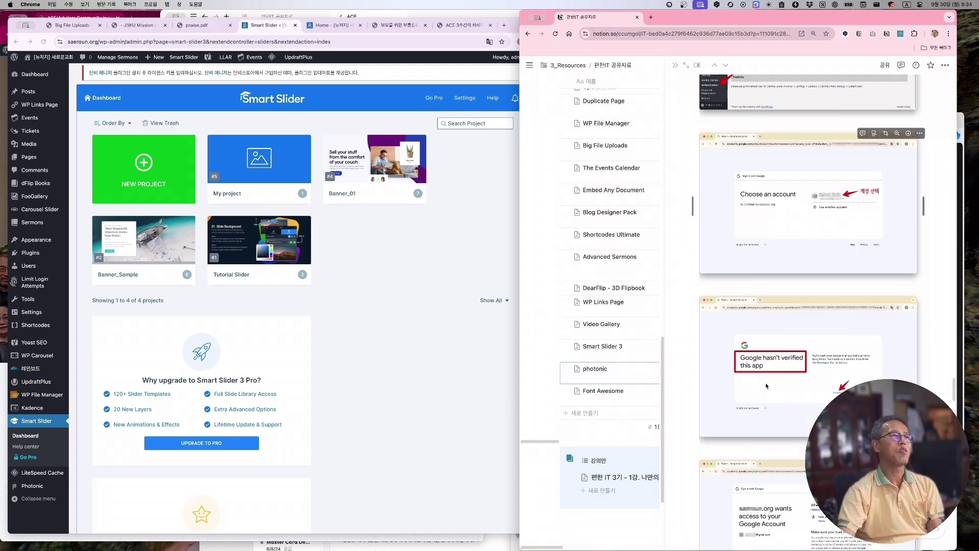
# Step: Switch to Google Photos and open the album '2024.08.01-21 - VNC 2' from the albums list
pyautogui.click(439, 320)
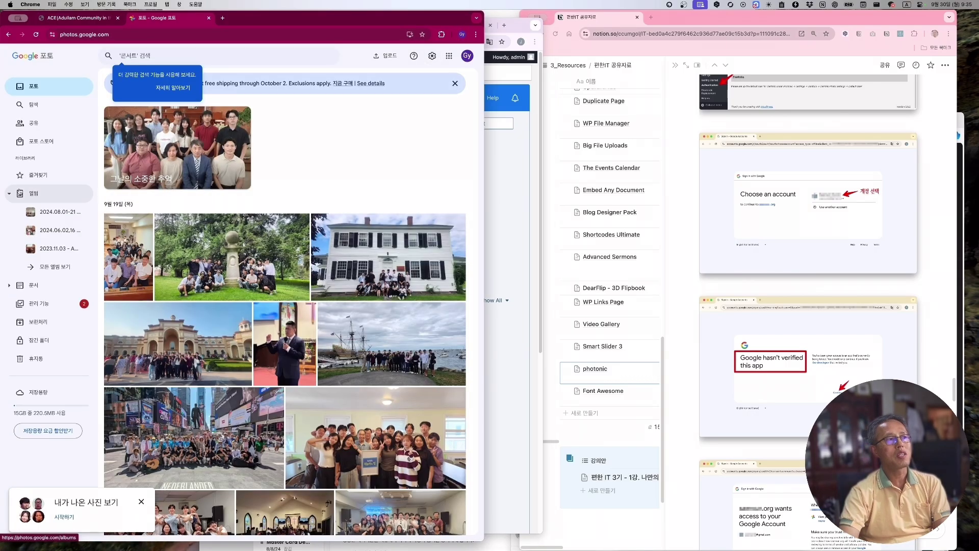
pyautogui.click(27, 193)
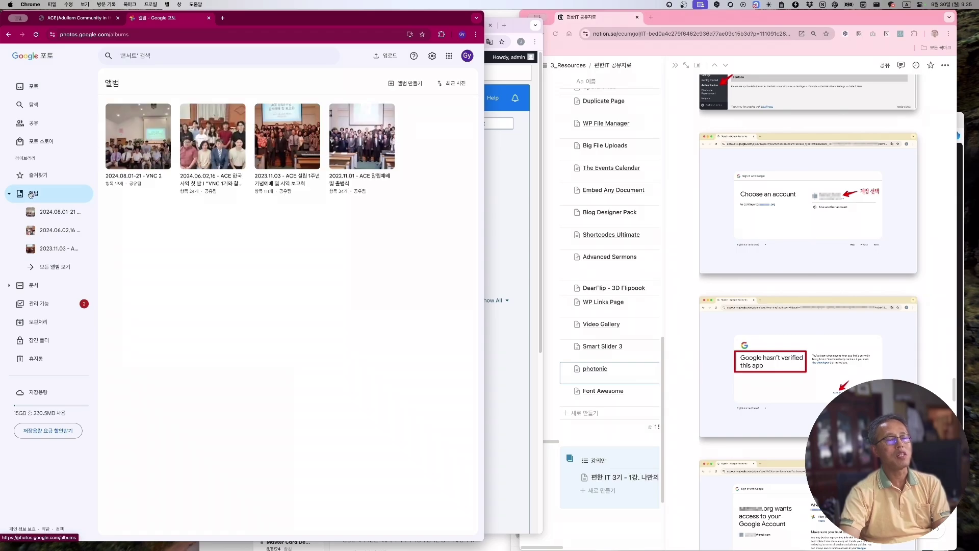
pyautogui.click(125, 174)
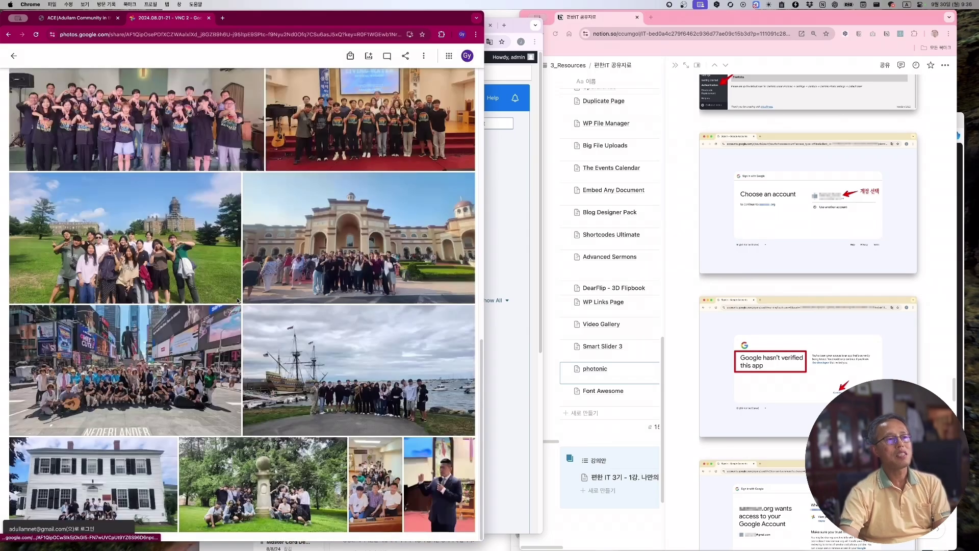
# Step: Check the sharing options of the album '2024.08.01-21 - VNC 2' and look through its photos
pyautogui.scroll(5, 306, 204)
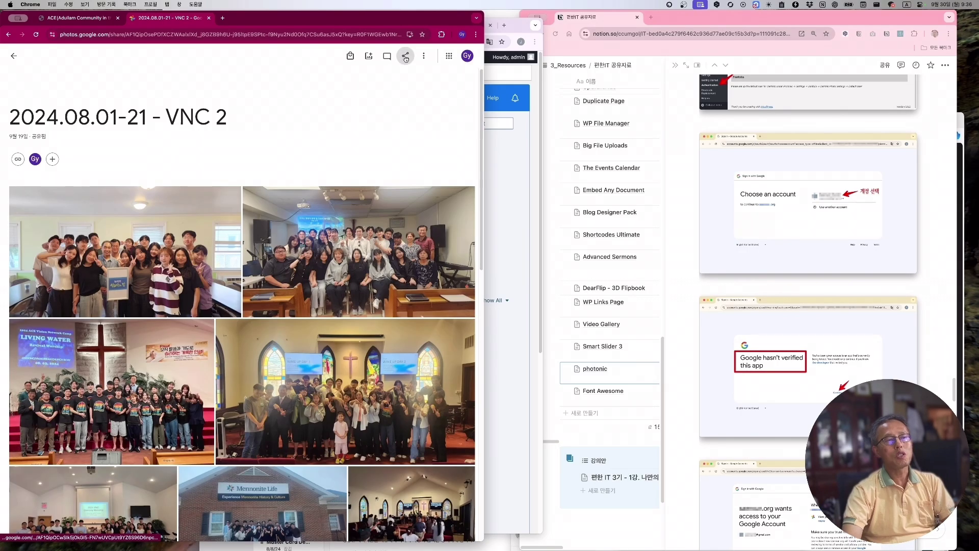
pyautogui.click(406, 57)
pyautogui.click(360, 122)
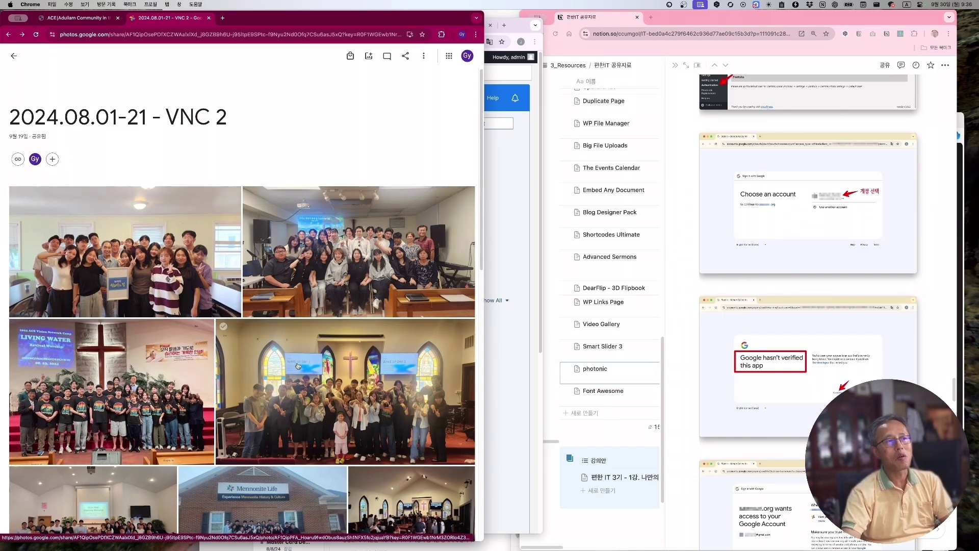
pyautogui.scroll(-10, 301, 363)
pyautogui.scroll(10, 301, 364)
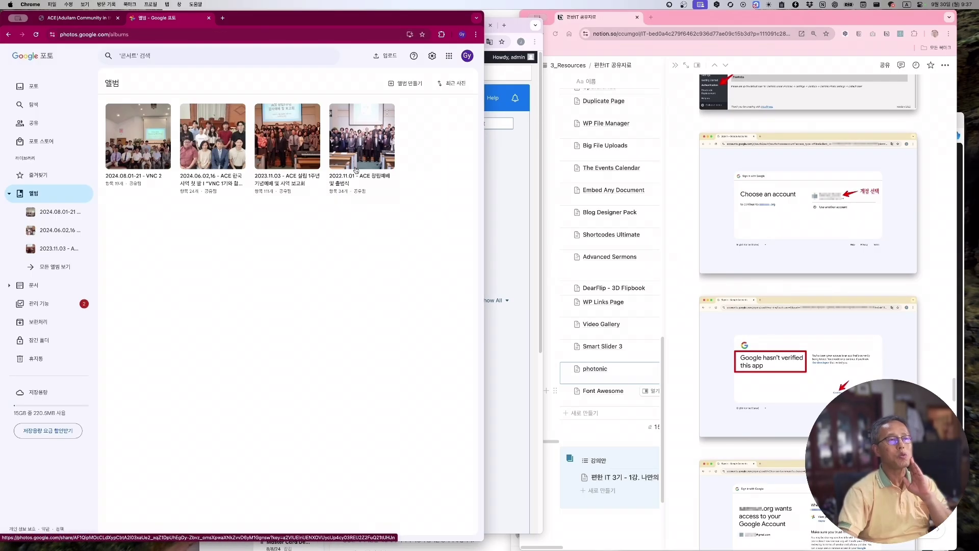
# Step: Browse the album '2022.11.01 - ACE 창립예배 및 출범식', then view one face group in the Explore section and return
pyautogui.click(363, 159)
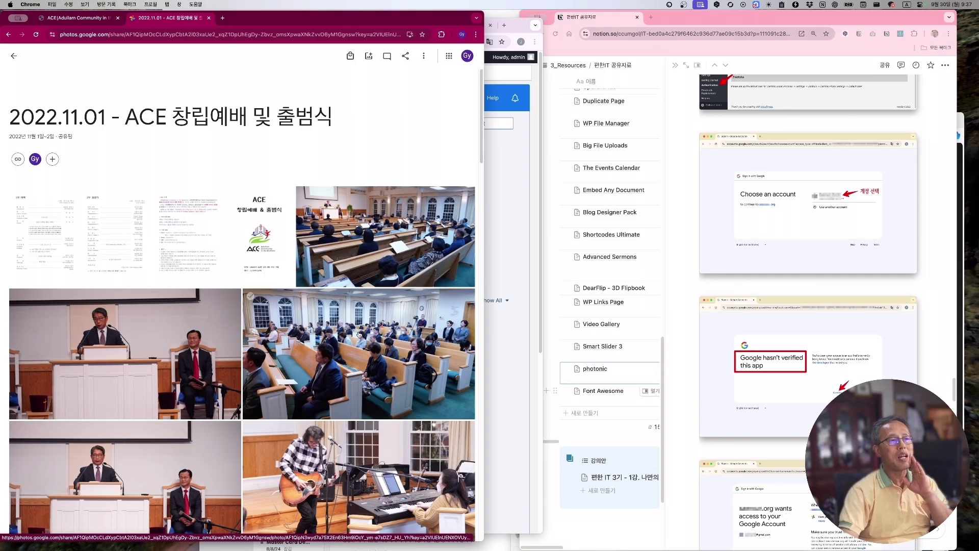
pyautogui.scroll(-3, 362, 332)
pyautogui.scroll(-3, 362, 332)
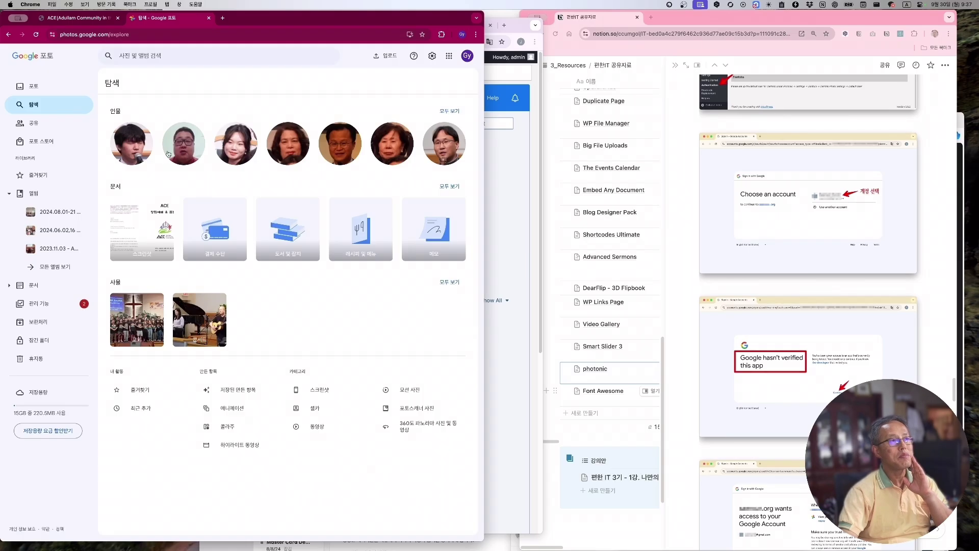
pyautogui.click(451, 156)
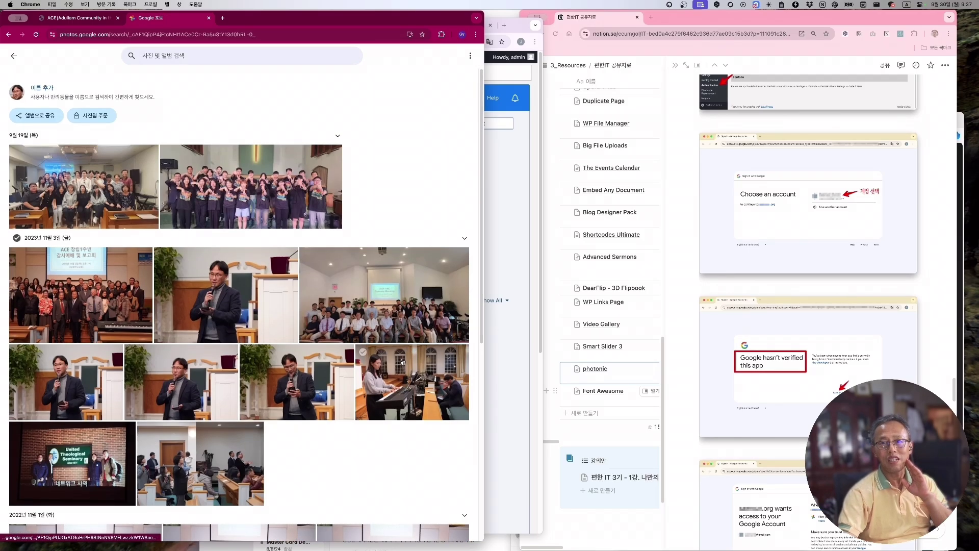
pyautogui.click(14, 56)
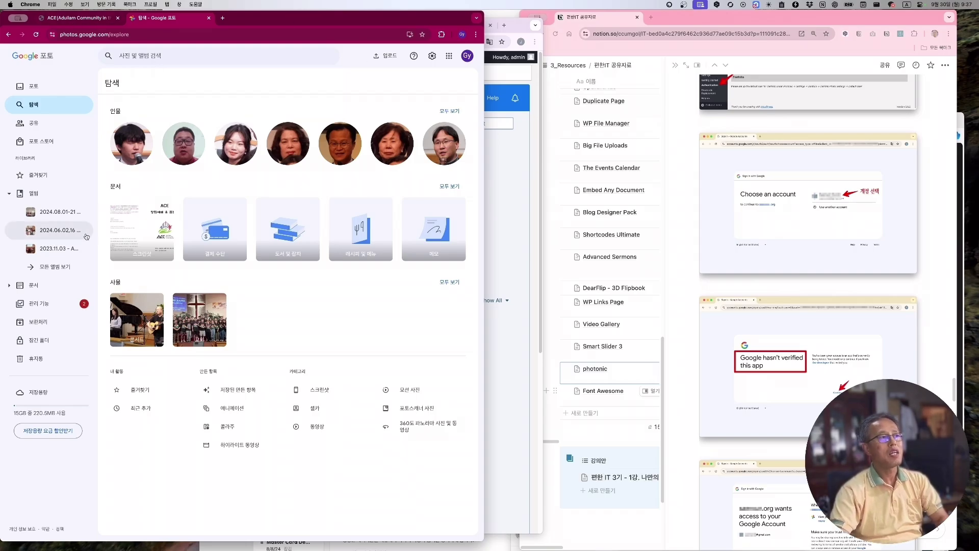
# Step: Copy the sharing link of the album '2024.08.01-21 - VNC 2' and try embedding it in the untitled jiwumission.org page
pyautogui.click(39, 196)
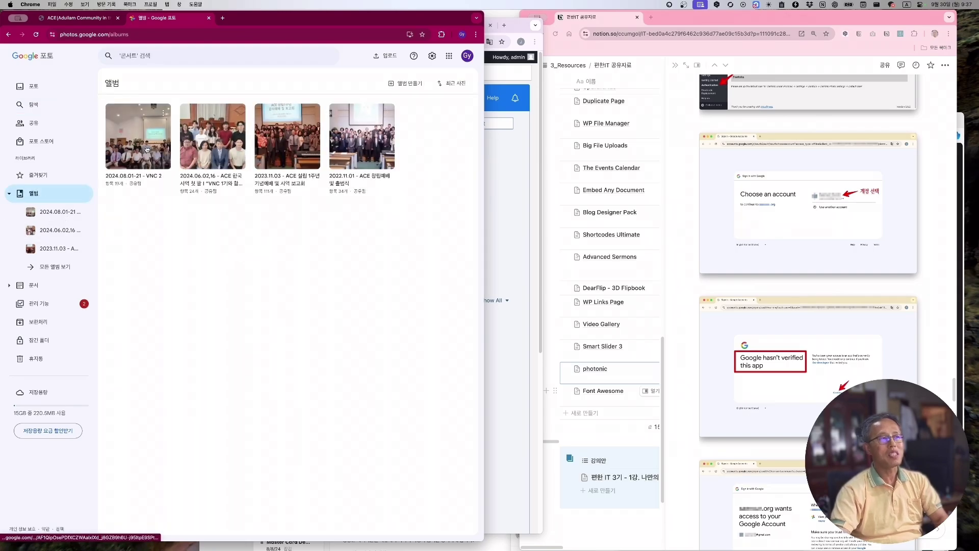
pyautogui.click(147, 150)
pyautogui.click(406, 57)
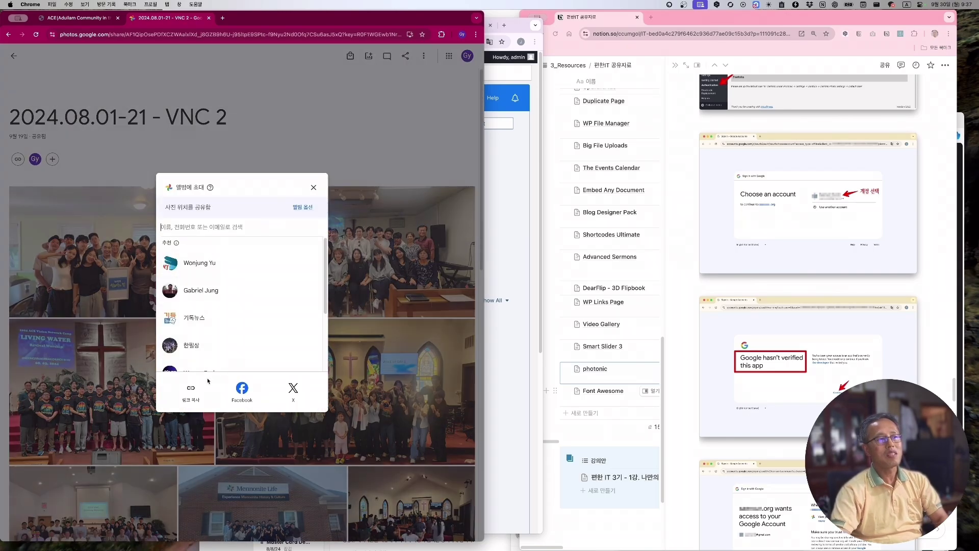
pyautogui.click(201, 389)
pyautogui.click(306, 316)
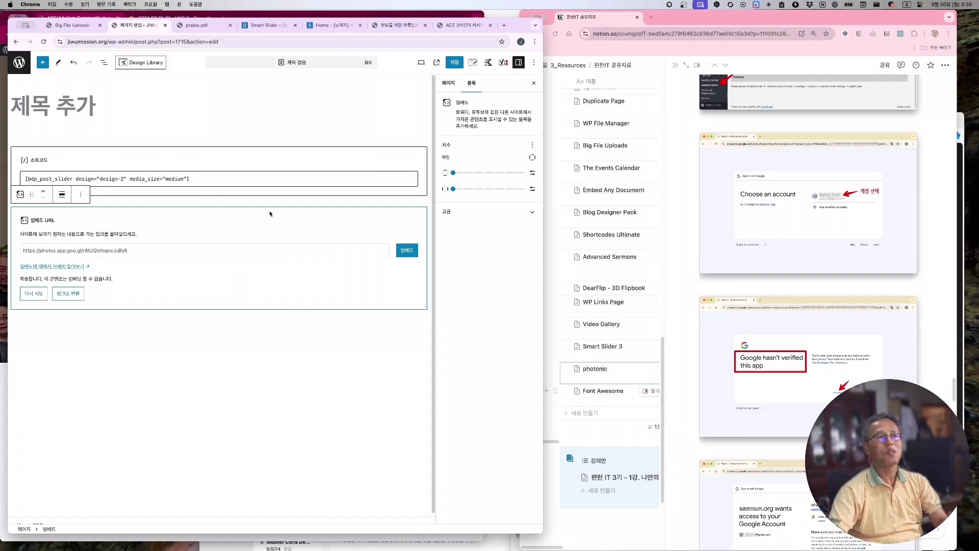
# Step: Read the rest of the photonic guide in Notion, from granting Google account access through to publishing the Photo Album page
pyautogui.click(672, 257)
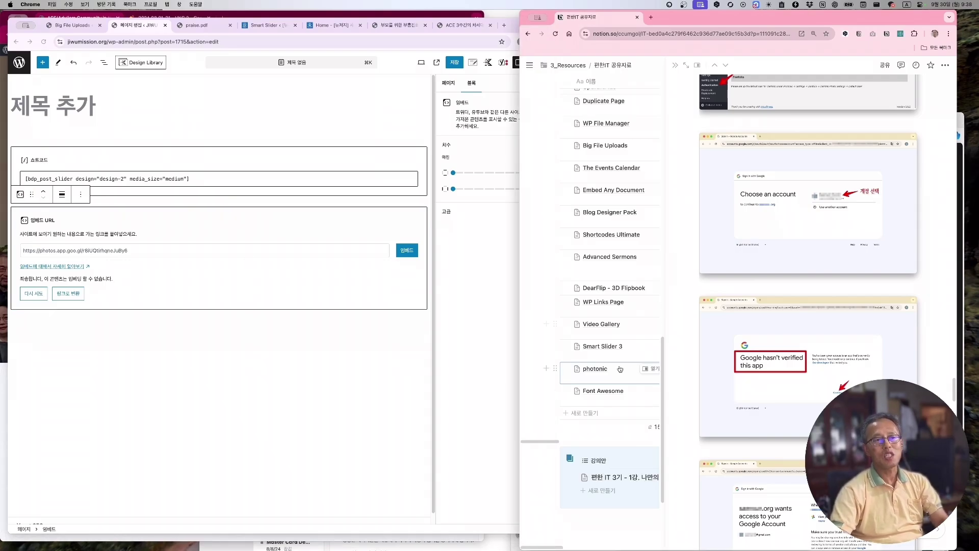
pyautogui.scroll(-10, 750, 383)
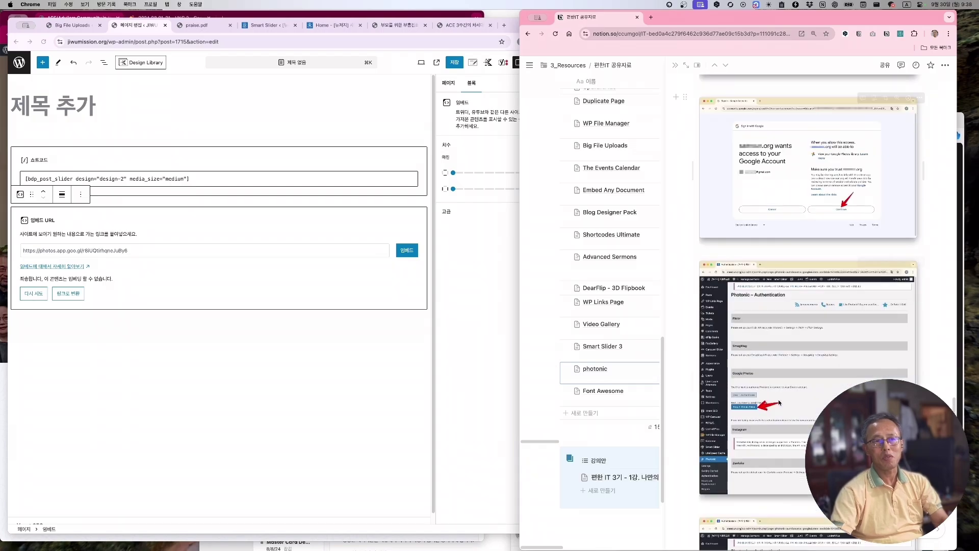
pyautogui.scroll(-20, 772, 398)
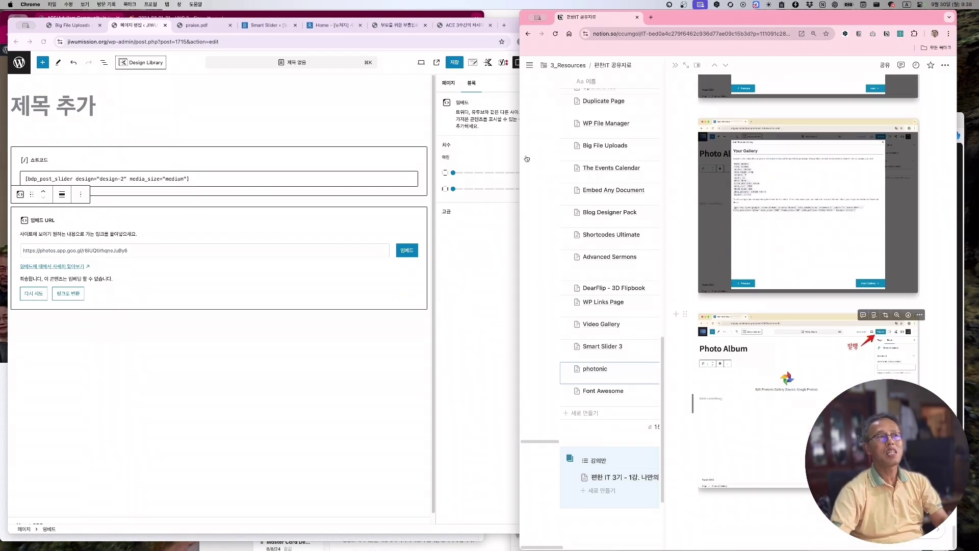
pyautogui.scroll(-2, 527, 158)
pyautogui.scroll(-1, 139, 148)
# Step: Switch to the ACE site's Photo Album page and display the Google Photos albums on it
pyautogui.click(214, 122)
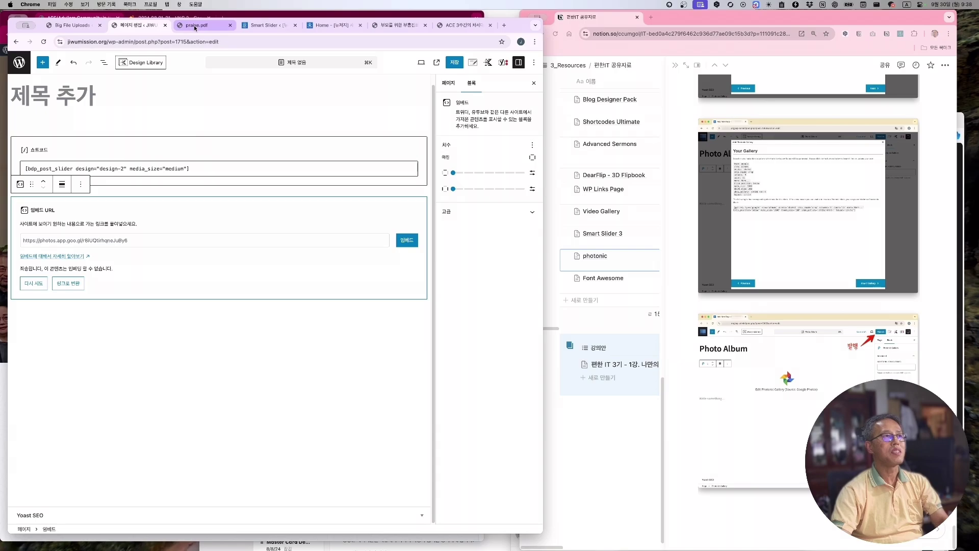
pyautogui.click(193, 25)
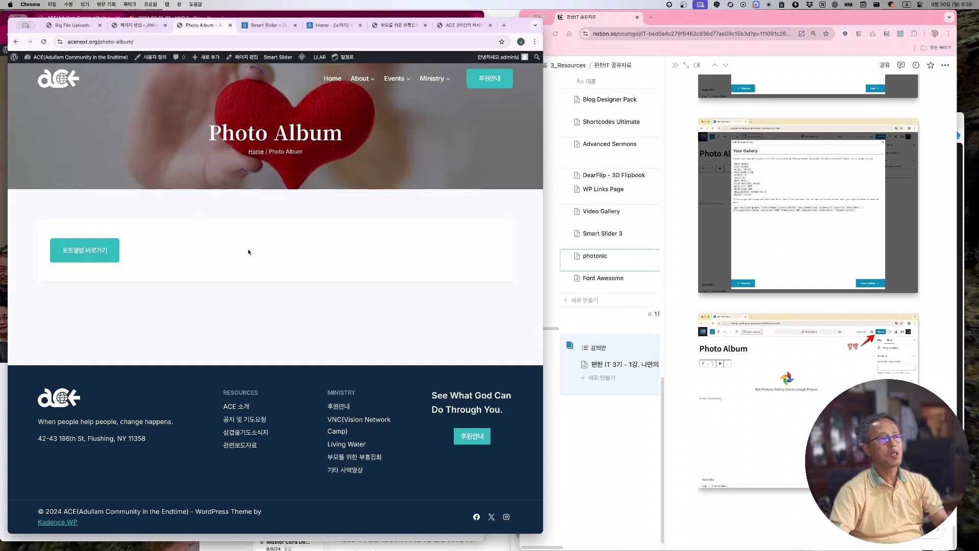
pyautogui.click(86, 255)
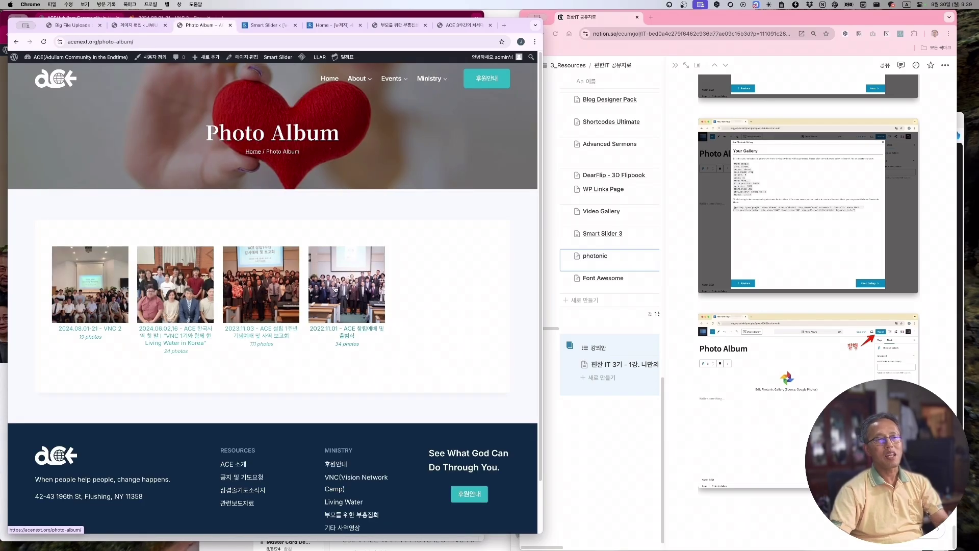
pyautogui.click(414, 17)
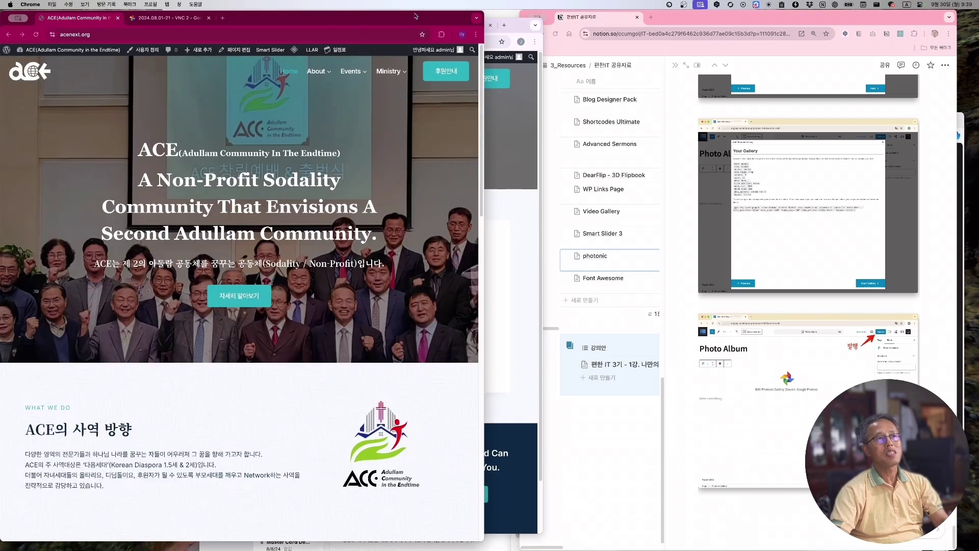
pyautogui.click(506, 321)
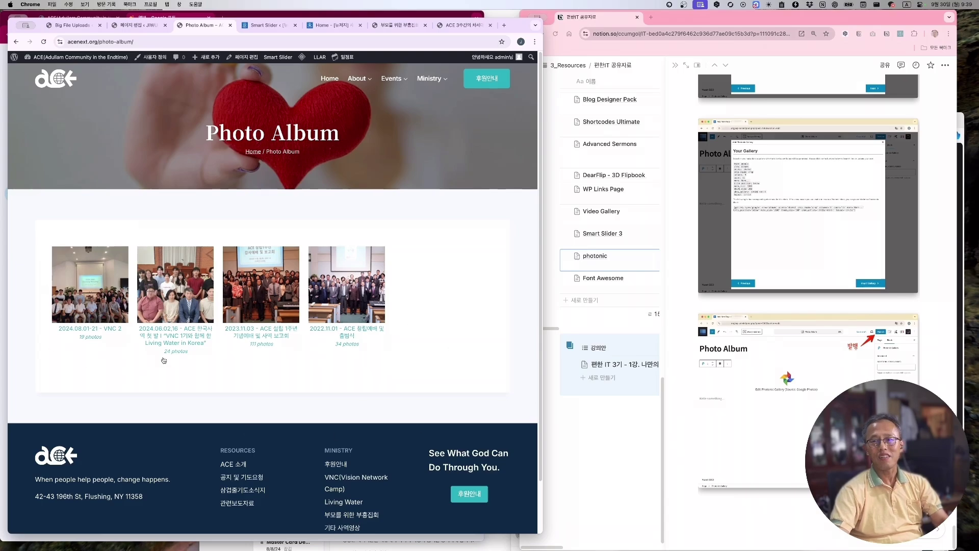
# Step: Open the 2024.06.02,16 album on the Photo Album page, advance to the following photo and leave the gallery
pyautogui.click(194, 307)
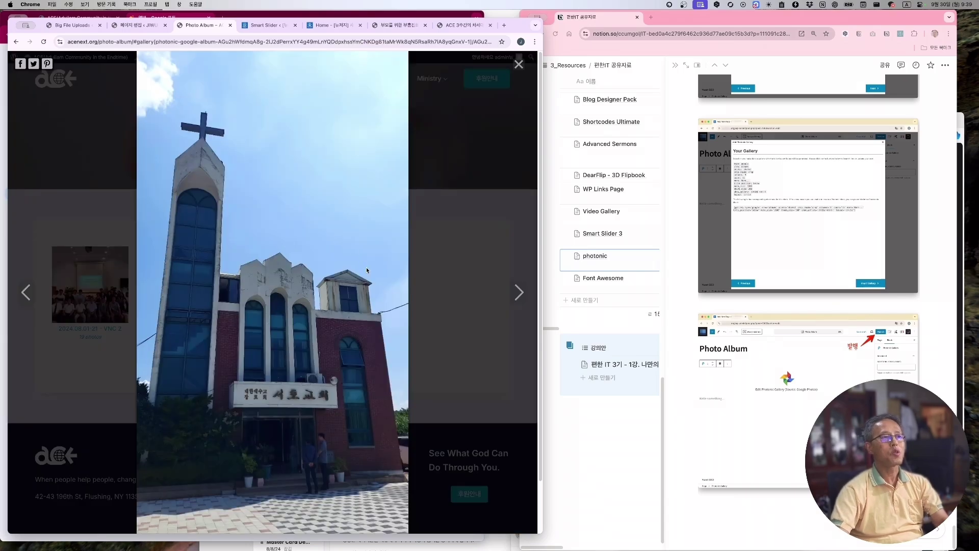
pyautogui.click(519, 292)
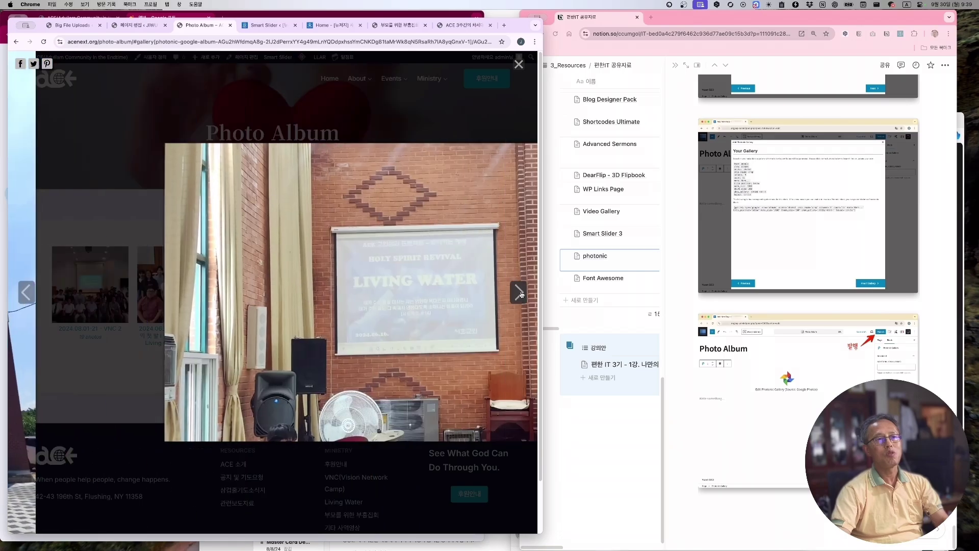
pyautogui.click(240, 266)
pyautogui.press('super+bracketleft')
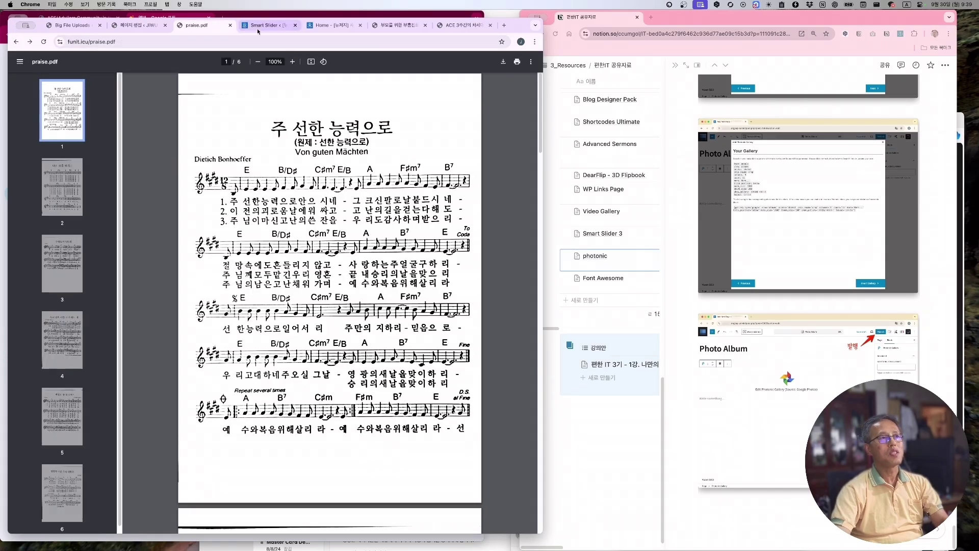
# Step: Close the photonic entry to return to the full plugin database, then switch back to the site windows
pyautogui.click(618, 323)
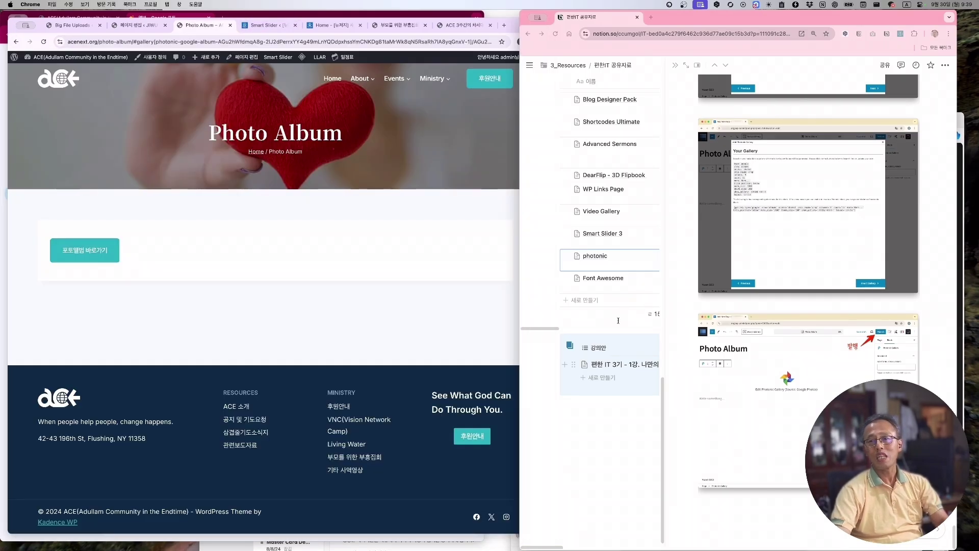
pyautogui.click(676, 66)
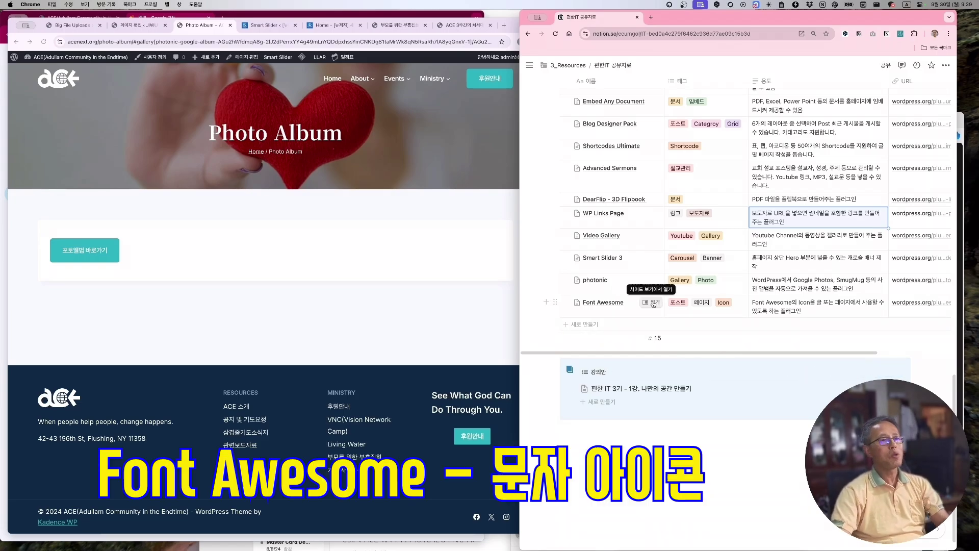
pyautogui.click(298, 320)
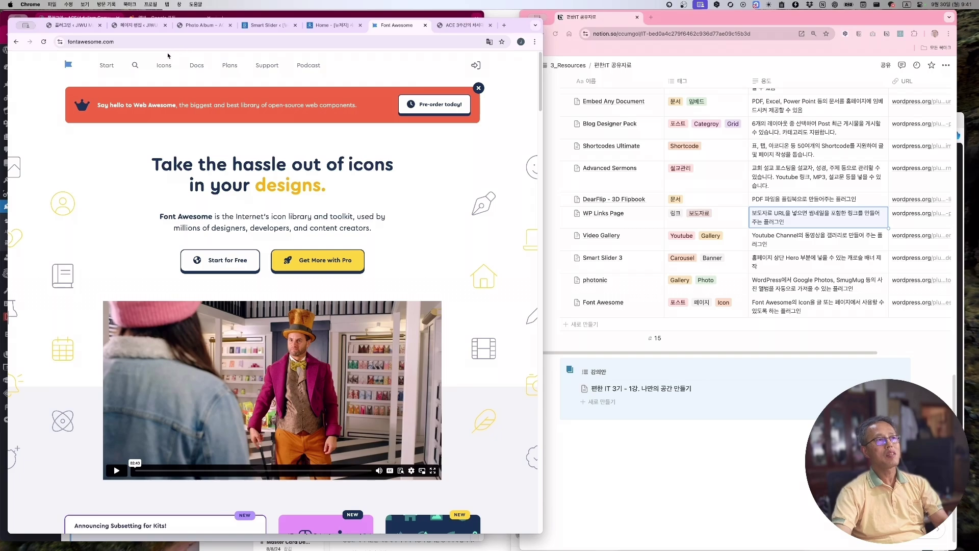
# Step: Browse the classic solid icons in the Font Awesome library and view the arrow-up icon's details and HTML code
pyautogui.click(164, 65)
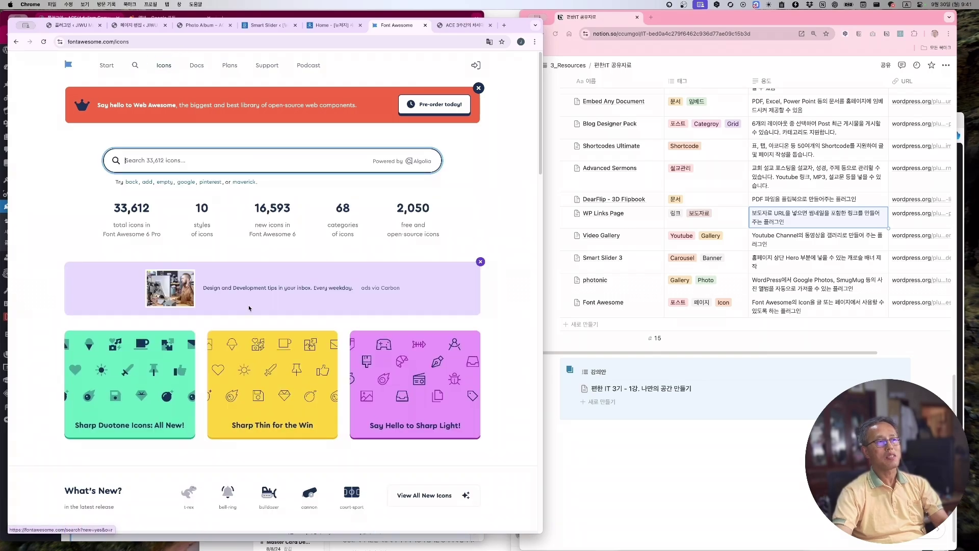
pyautogui.scroll(-10, 249, 308)
pyautogui.click(197, 300)
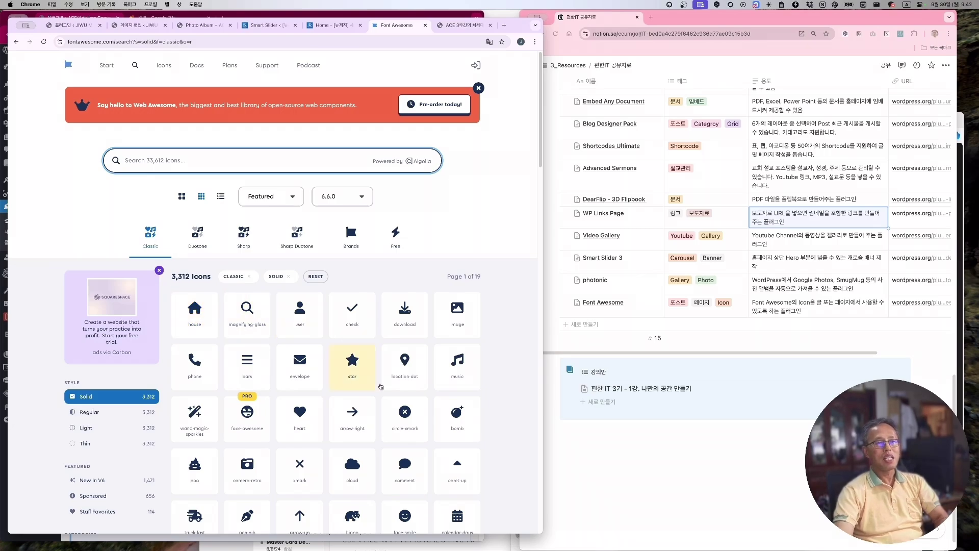
pyautogui.scroll(-4, 381, 386)
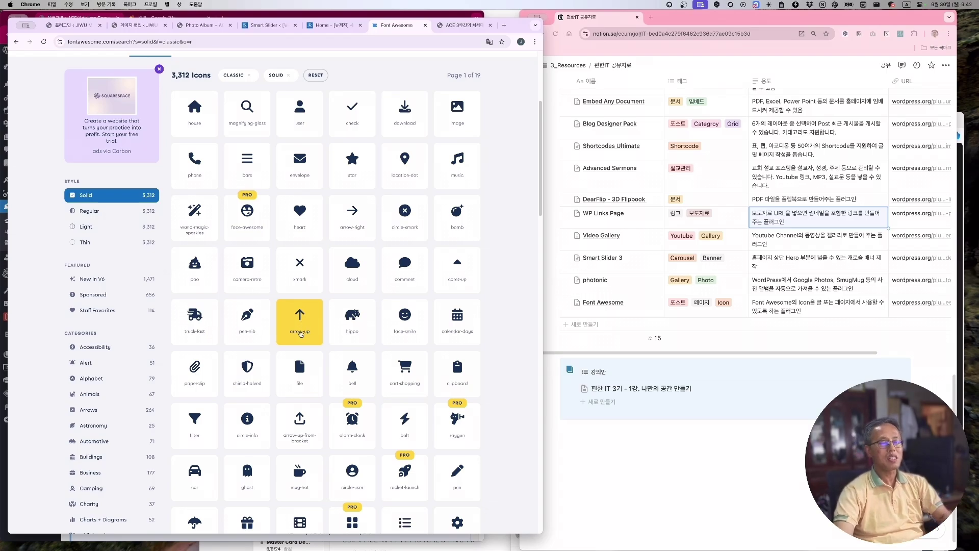
pyautogui.click(301, 334)
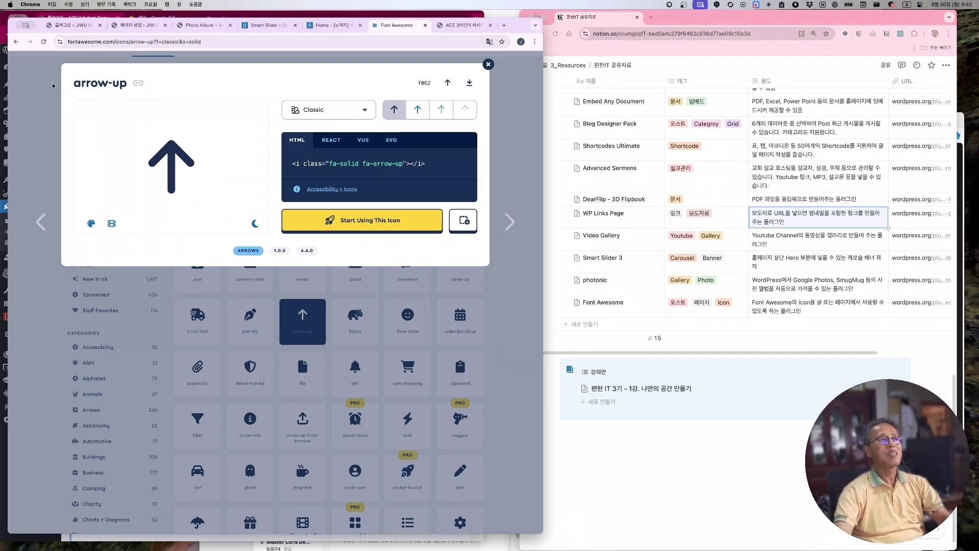
pyautogui.press('Escape')
# Step: Review the installed plugins of the 편한 IT site alongside the plugin database in Notion
pyautogui.click(146, 25)
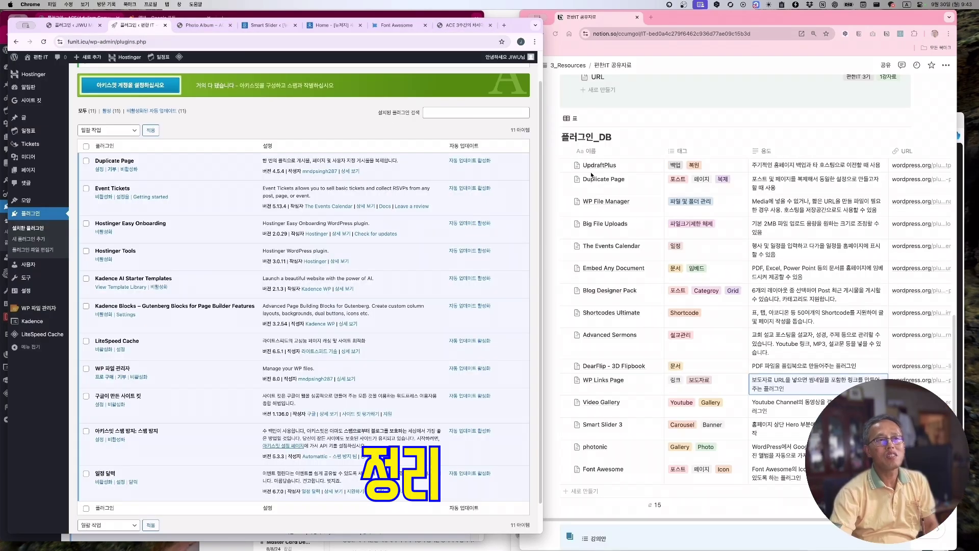
pyautogui.click(551, 179)
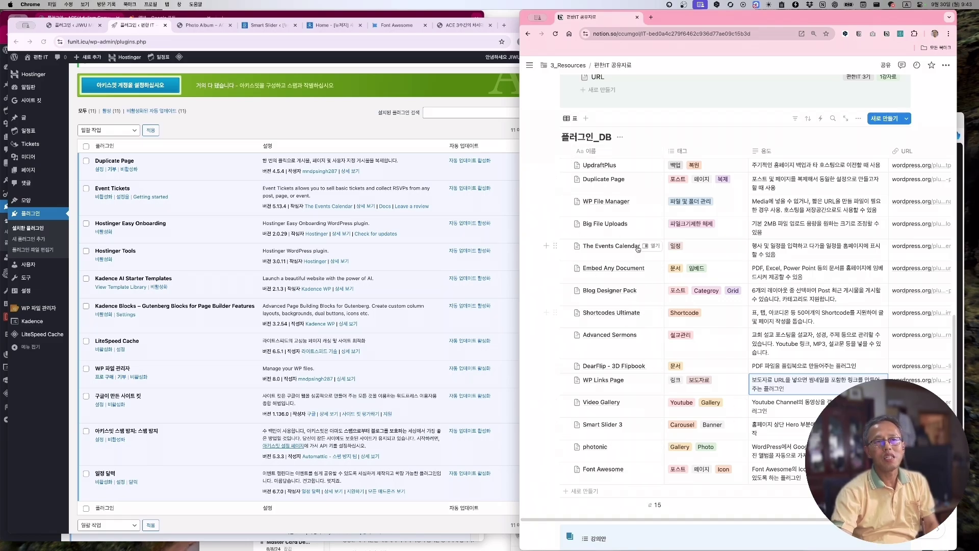
pyautogui.click(305, 115)
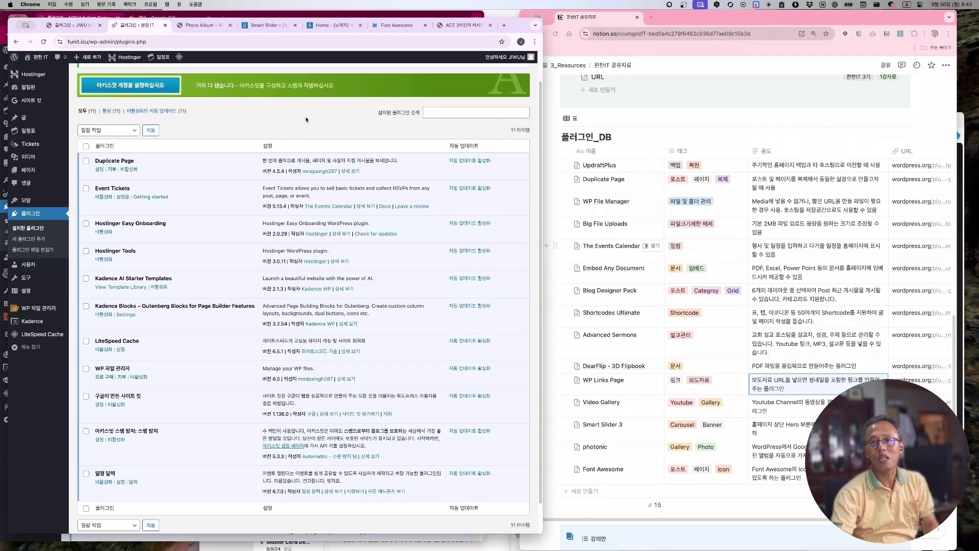
# Step: Go to the 편한 IT site's page for adding new plugins and search the directory for 'spam'
pyautogui.scroll(2, 208, 153)
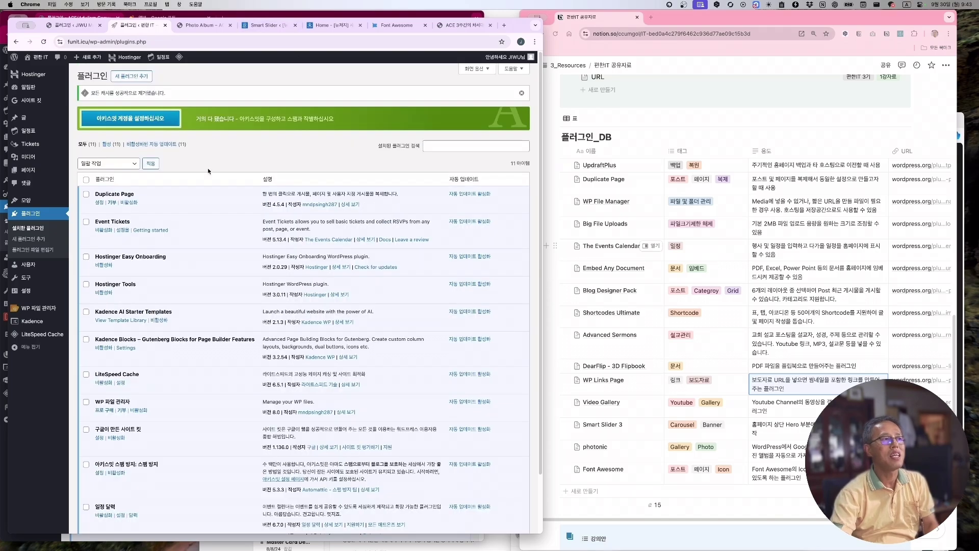
pyautogui.click(132, 77)
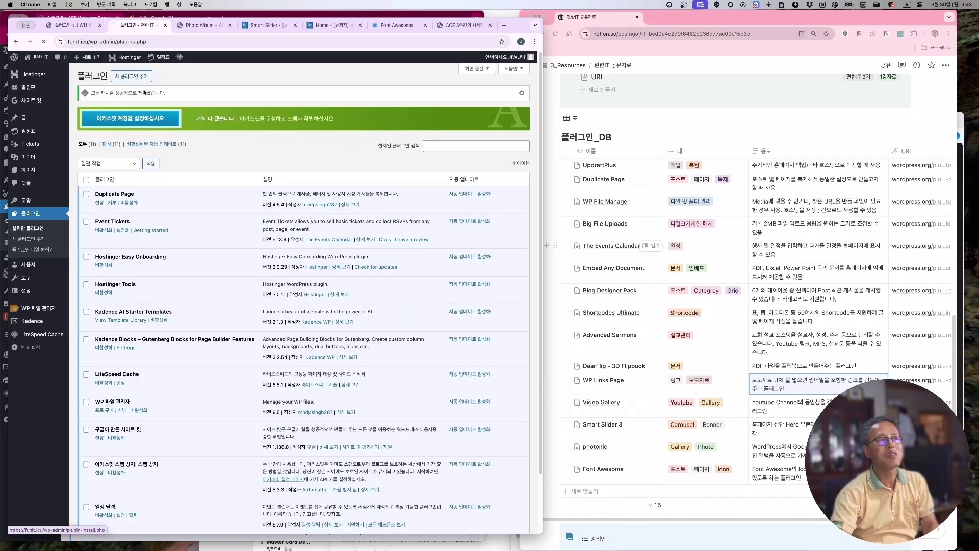
pyautogui.click(423, 98)
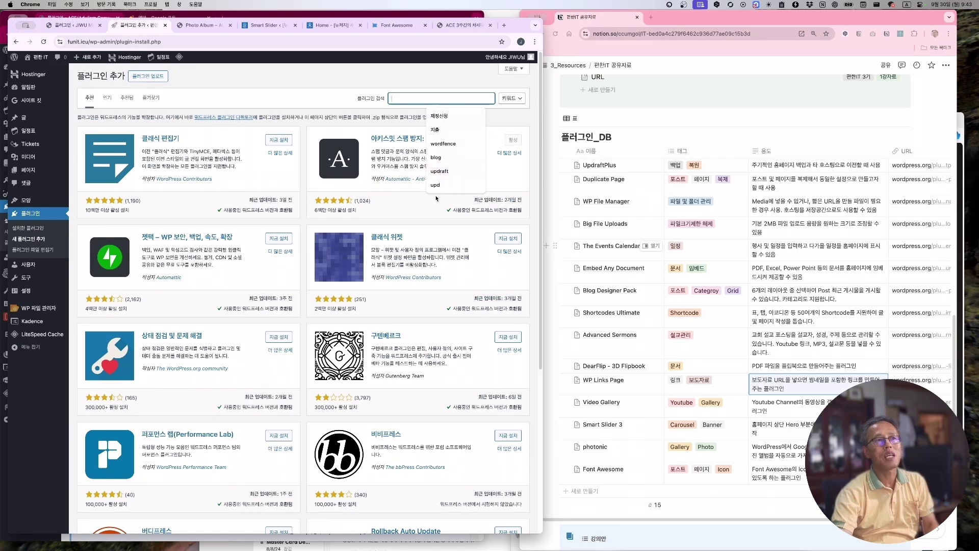
pyautogui.write('seo')
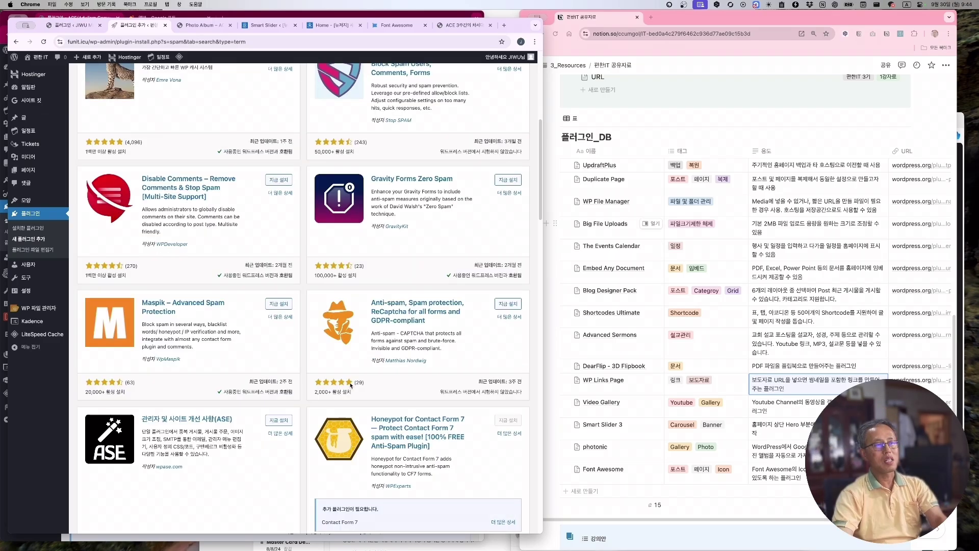
# Step: Examine the Akismet anti-spam plugin's compatibility, review count and last update date in the search results
pyautogui.scroll(6, 351, 386)
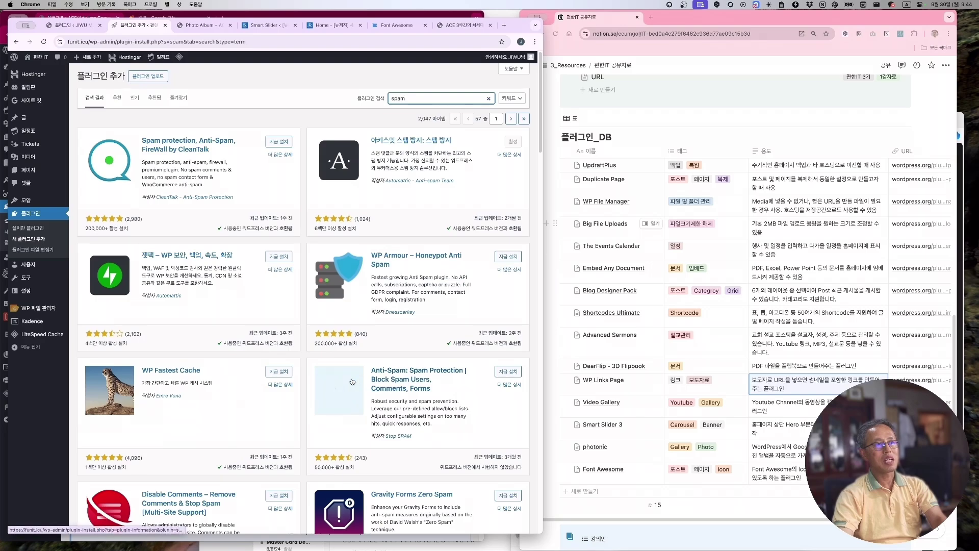
pyautogui.click(363, 229)
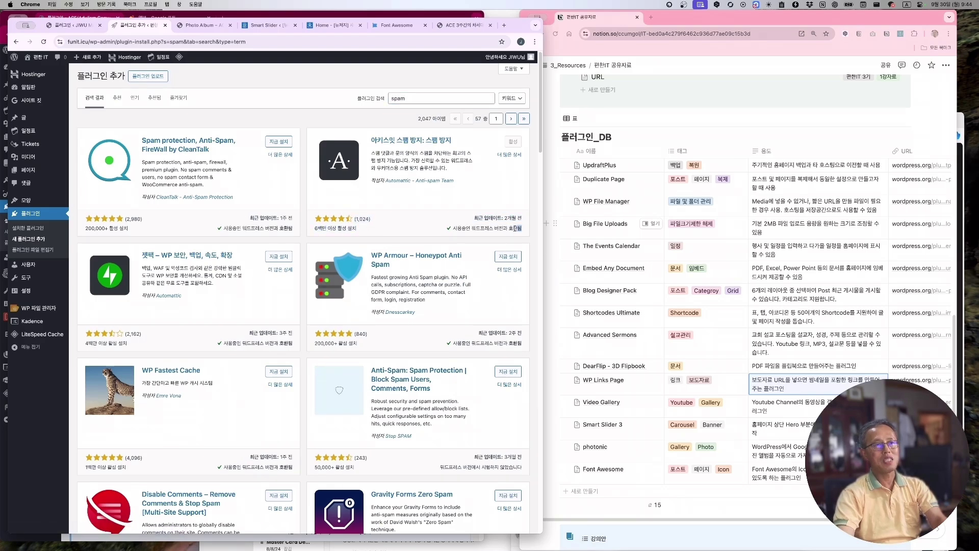
pyautogui.moveTo(477, 216); pyautogui.dragTo(523, 220)
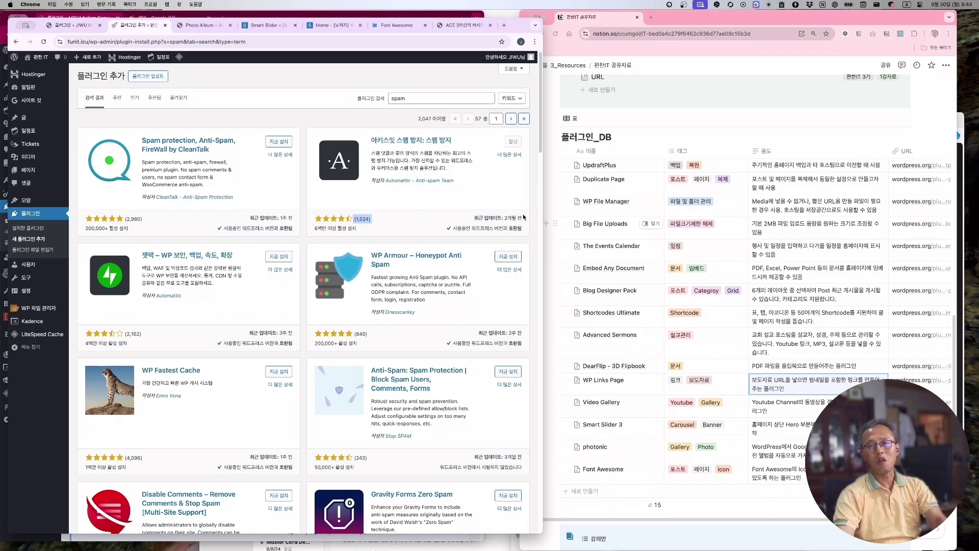